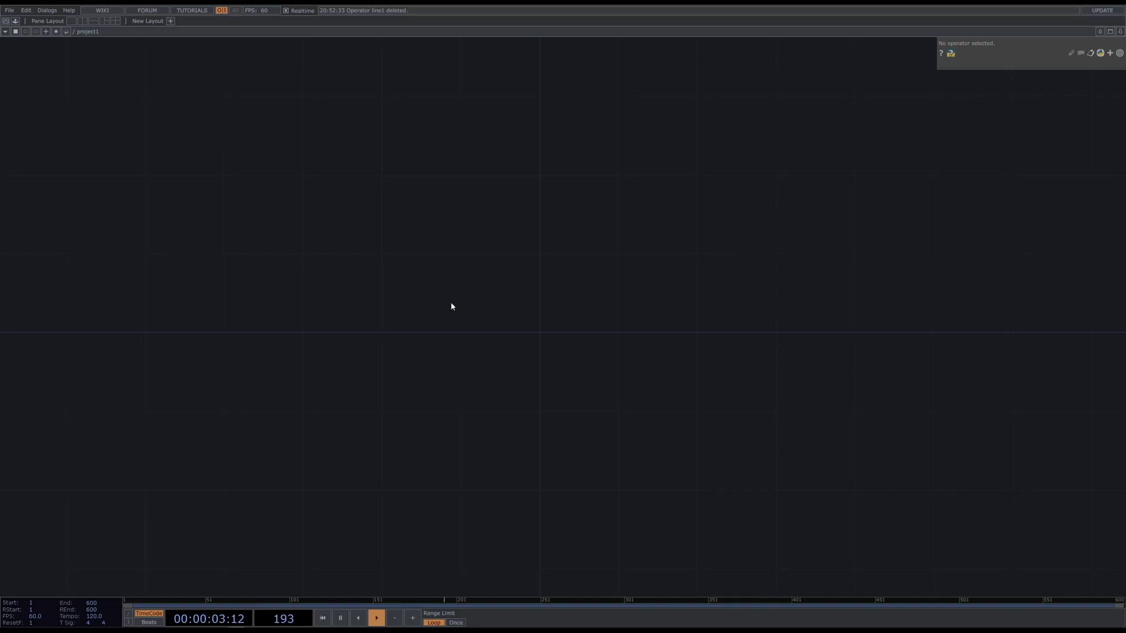
- Add a Line SOP, line1, to the network
double_click(369, 306)
text(li)
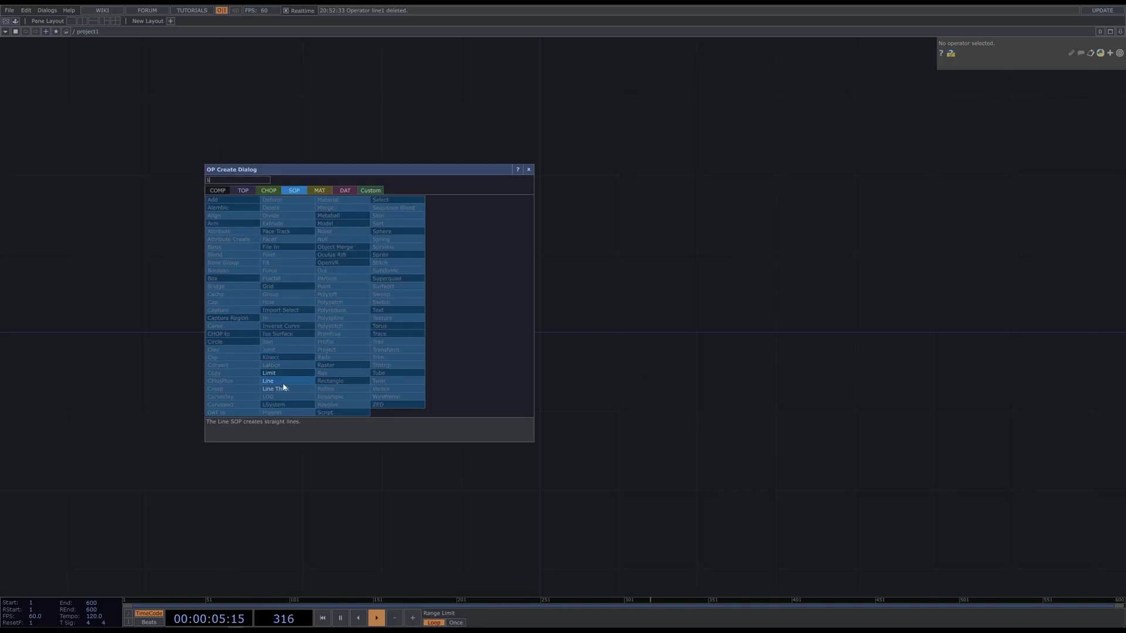
click(283, 382)
click(307, 322)
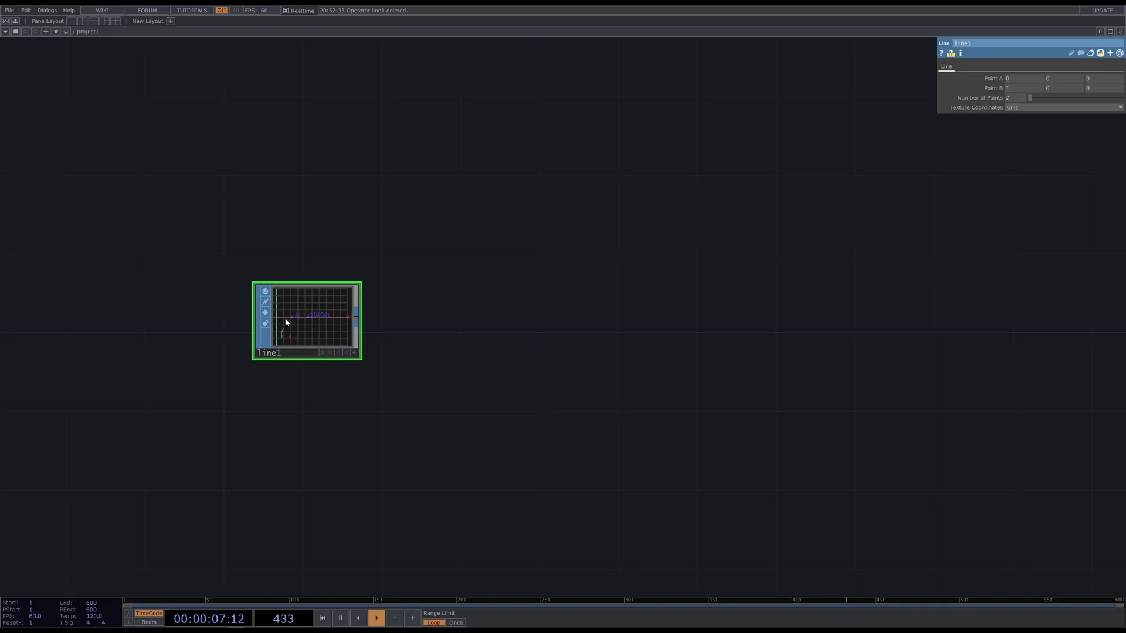
scroll(285, 321, up, 5)
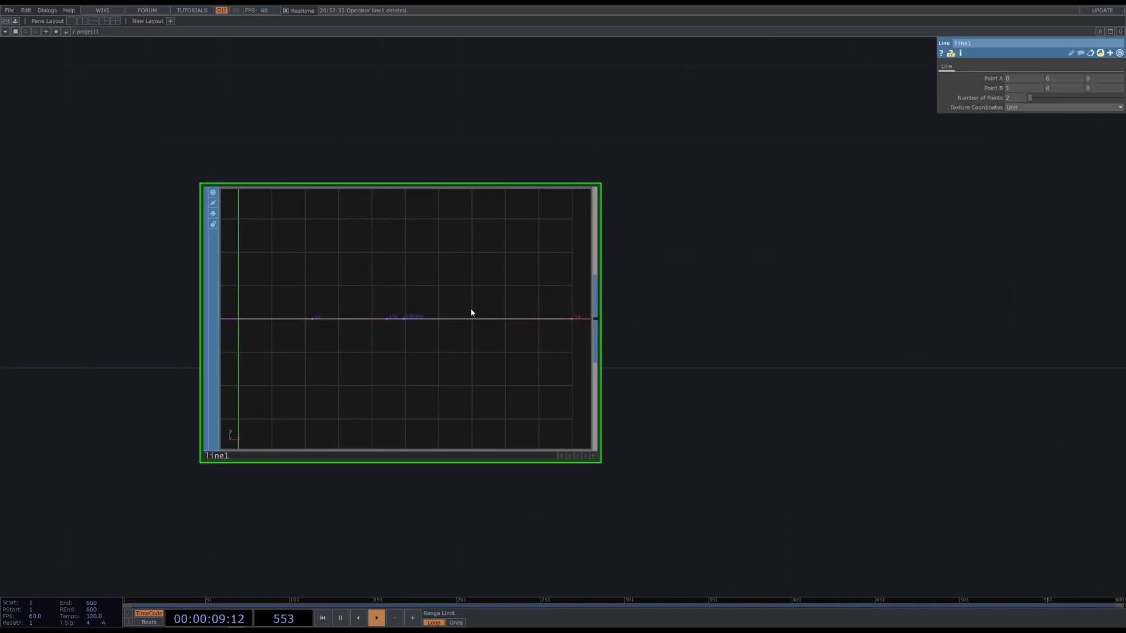
- Turn off the grid in line1's viewer display options
right_click(471, 313)
click(503, 336)
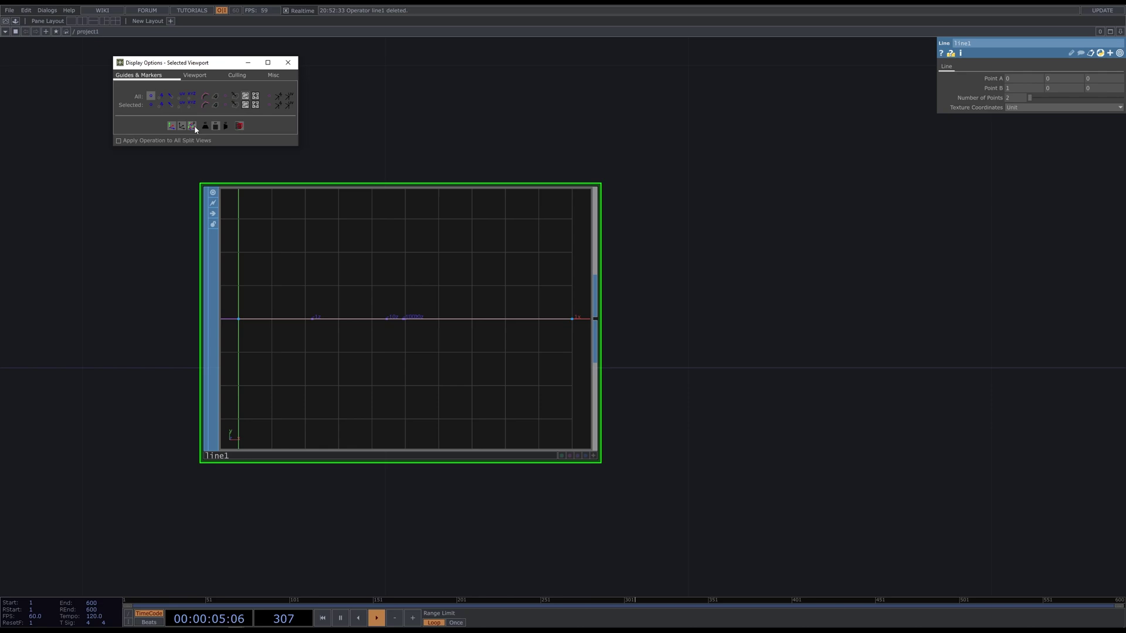
click(216, 126)
click(288, 62)
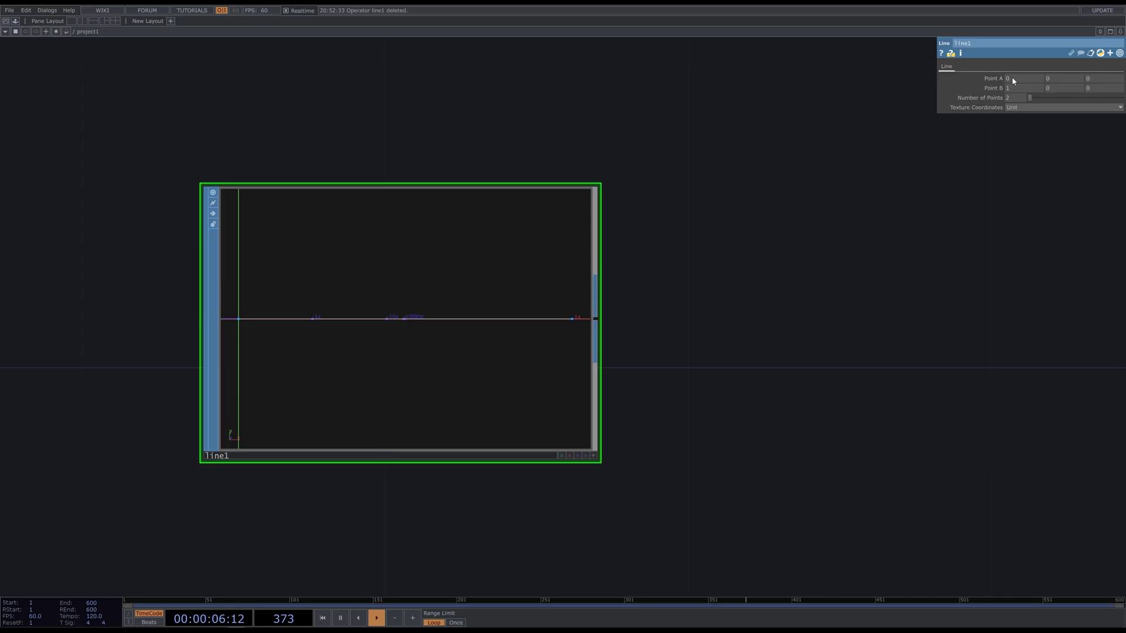
- Give the line 100 points and move Point A's x to -0.5
click(1010, 98)
text(100)
key(Return)
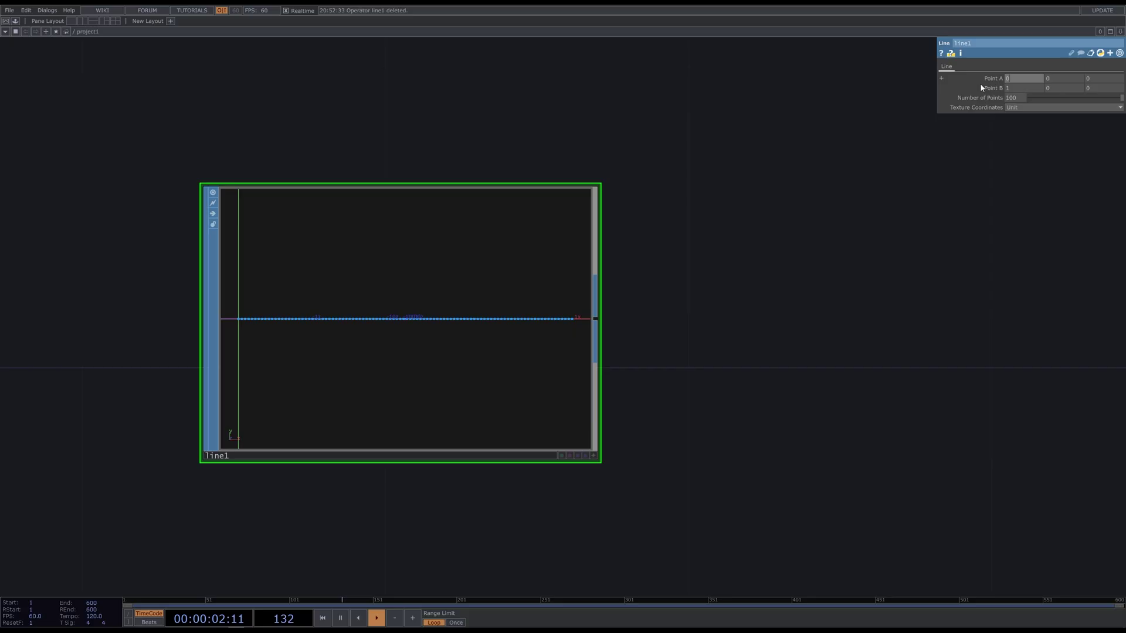
middle_drag(979, 83, 1020, 87)
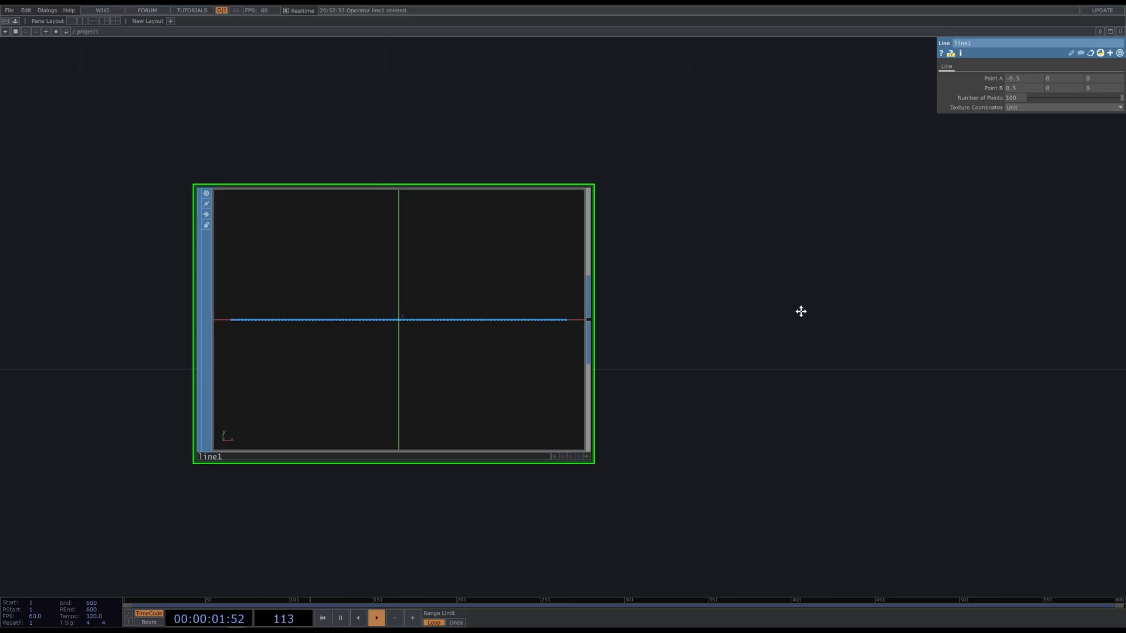
- Add a Noise SOP, noise1, wired after line1
drag(799, 312, 700, 303)
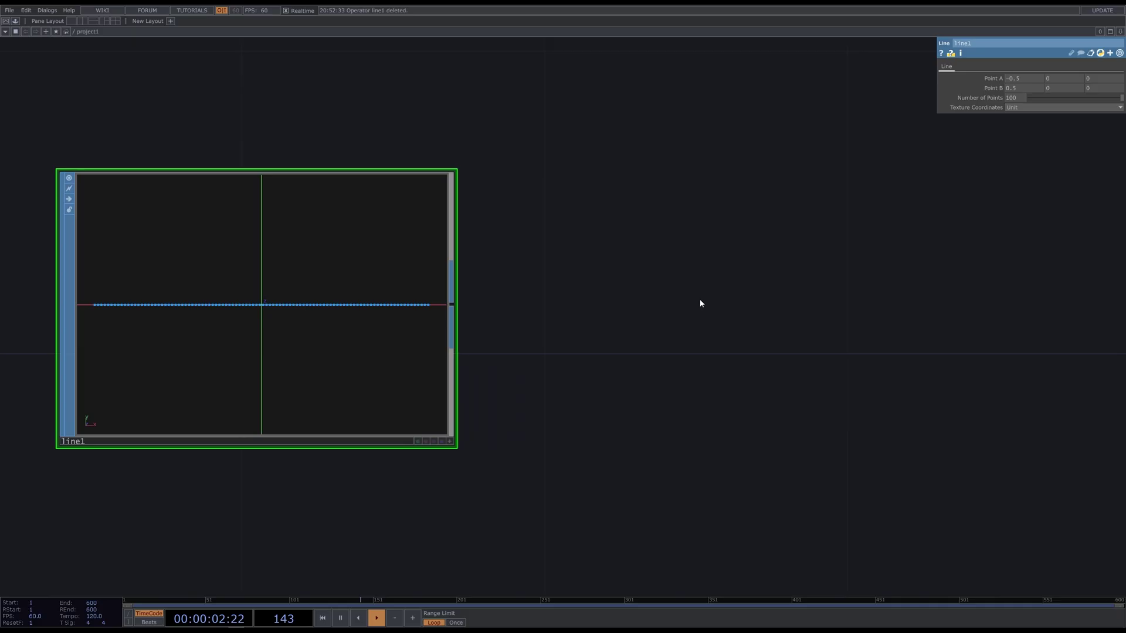
scroll(700, 303, down, 3)
drag(769, 292, 701, 307)
key(Tab)
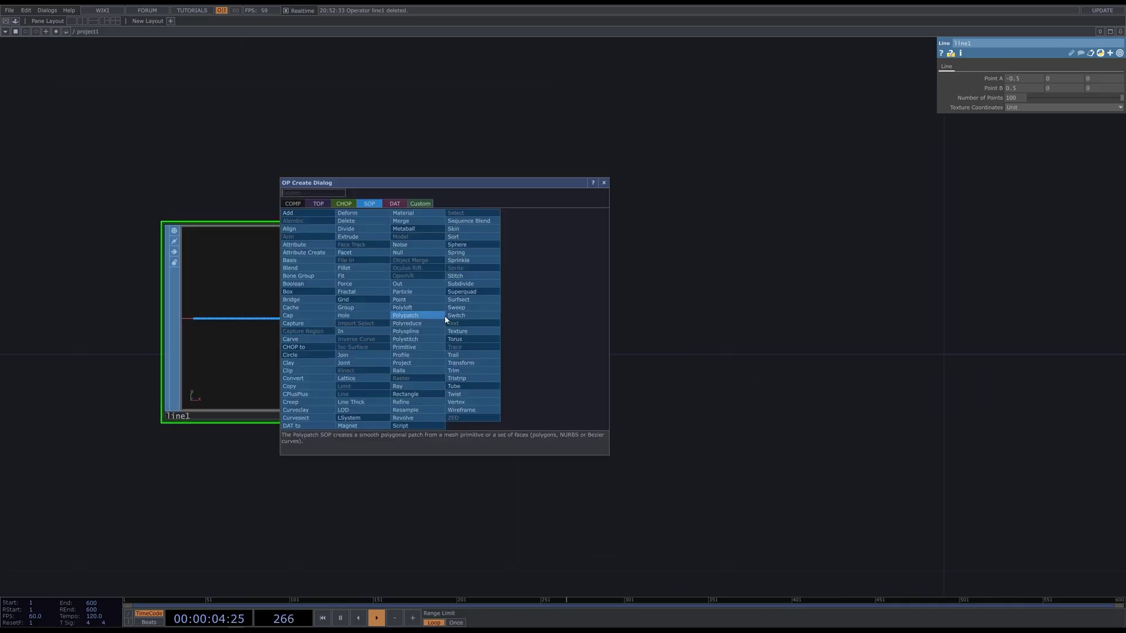
click(444, 291)
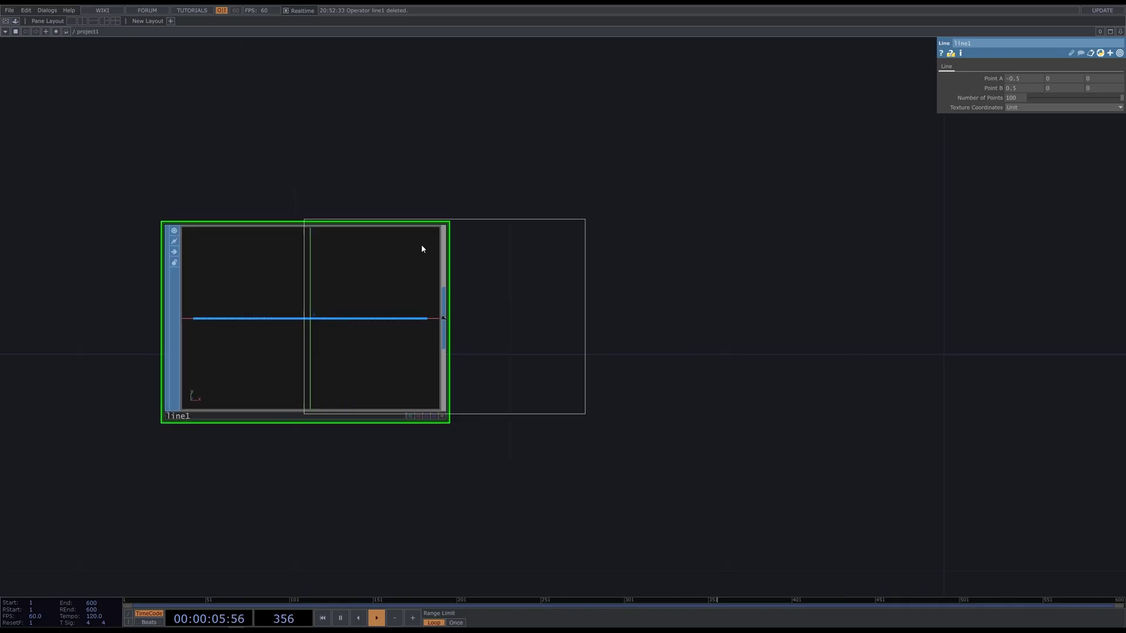
click(662, 318)
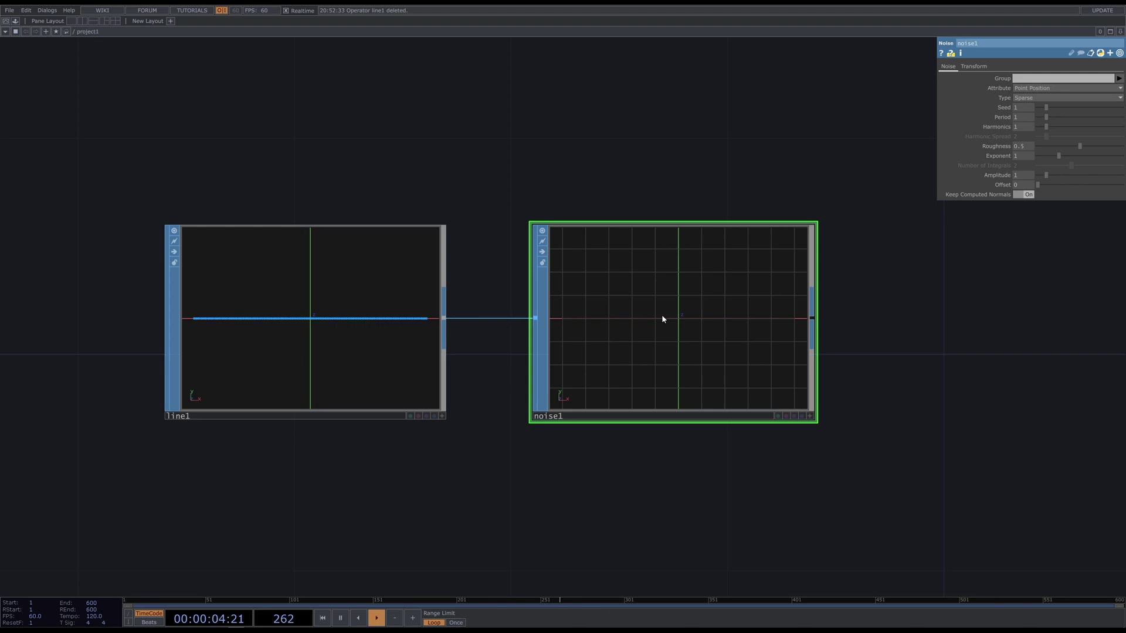
- Set noise1's Attribute to Point Normals and Type to Random
click(1086, 88)
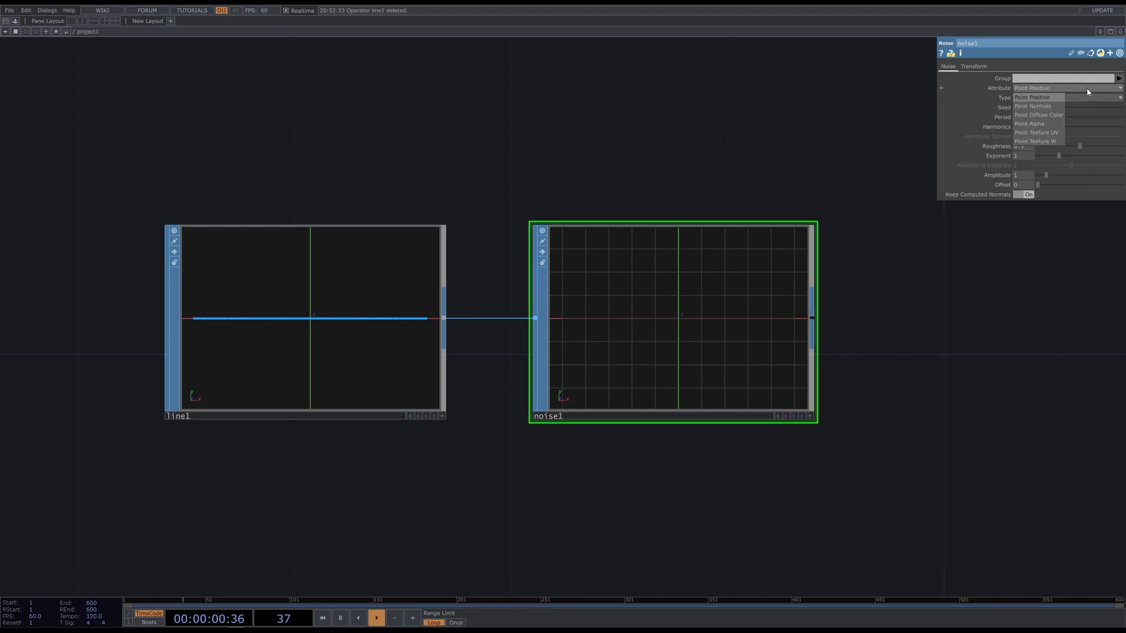
click(1035, 106)
click(1050, 98)
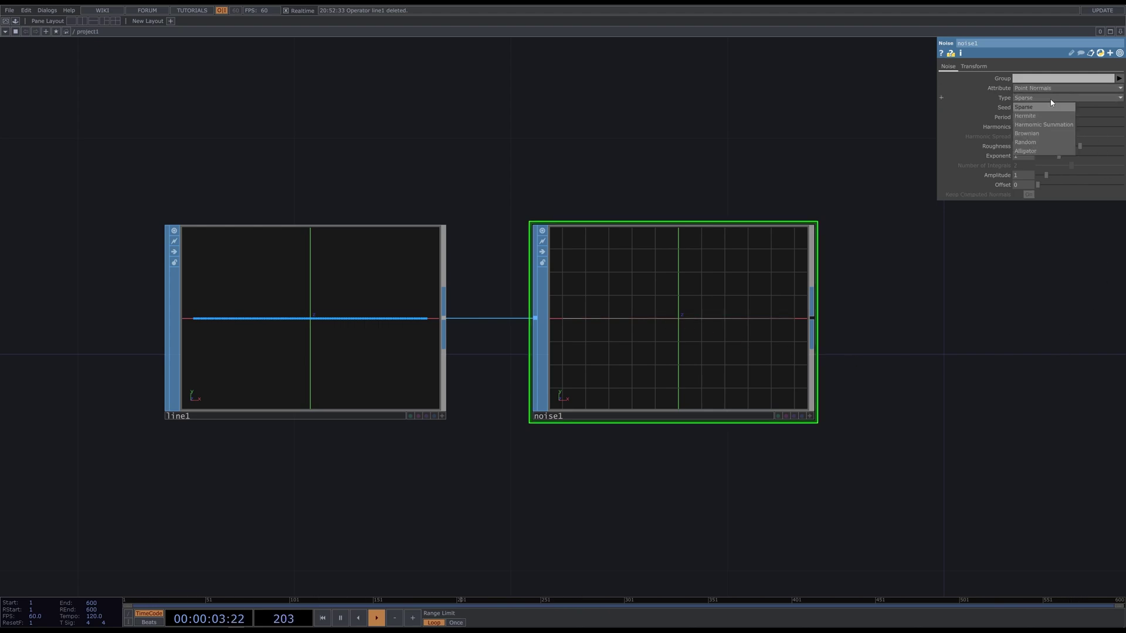
click(1029, 142)
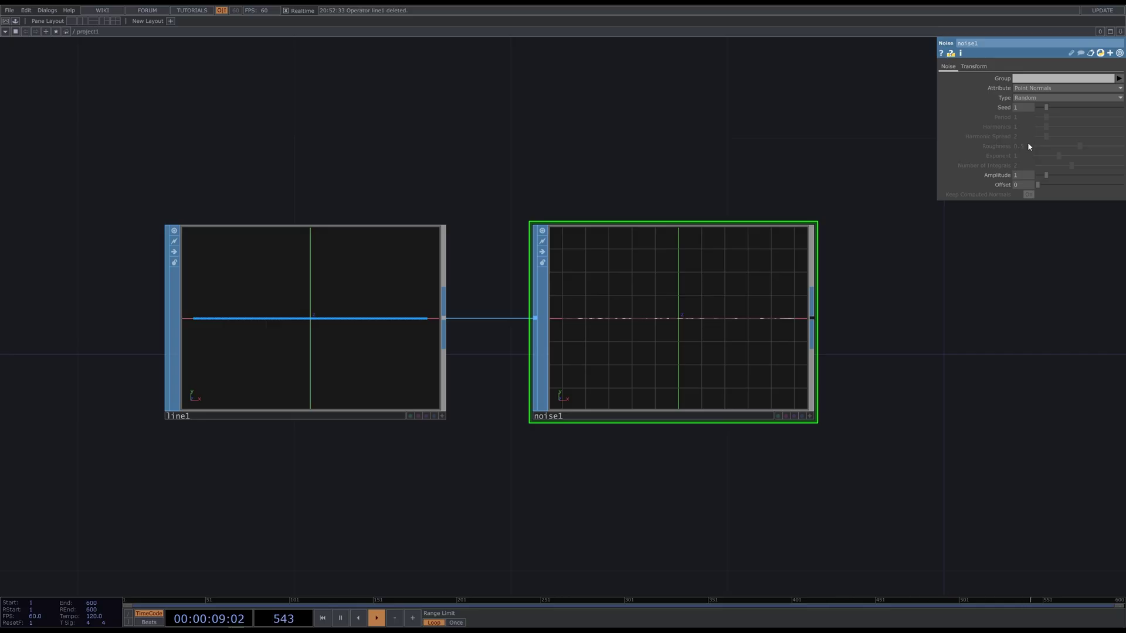
- Add a second Noise SOP, noise2, wired after noise1
drag(895, 309, 676, 319)
key(Tab)
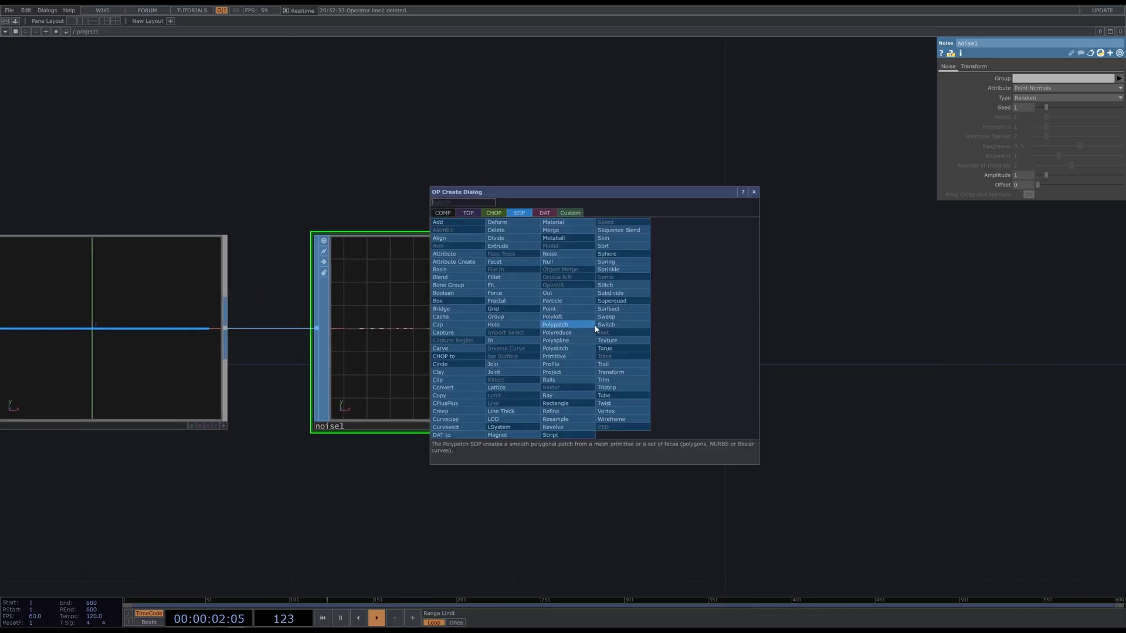
text(noi)
click(570, 253)
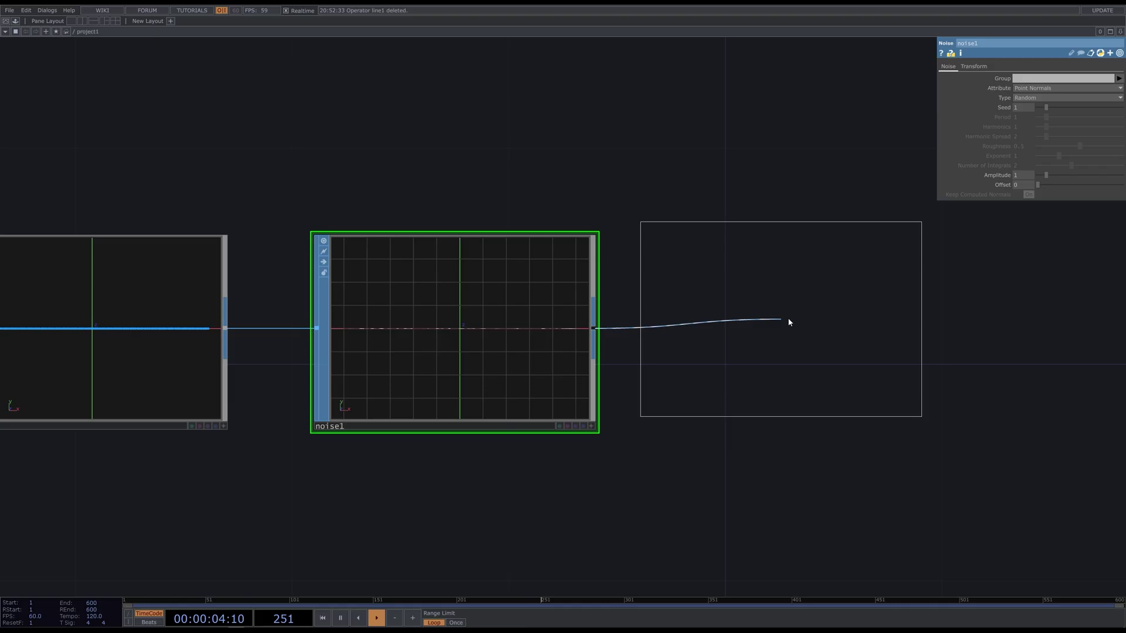
click(806, 327)
- Set period 0.07, roughness 1, amplitude 0.37, and reset Translate Z to 0
drag(1046, 117, 1005, 150)
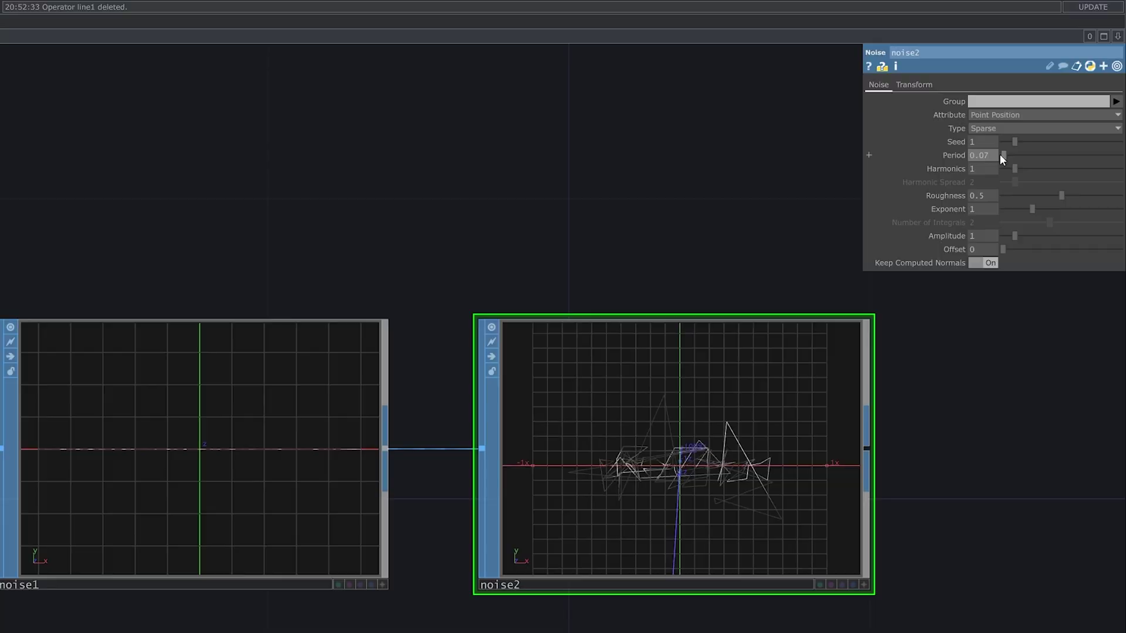
drag(979, 195, 961, 218)
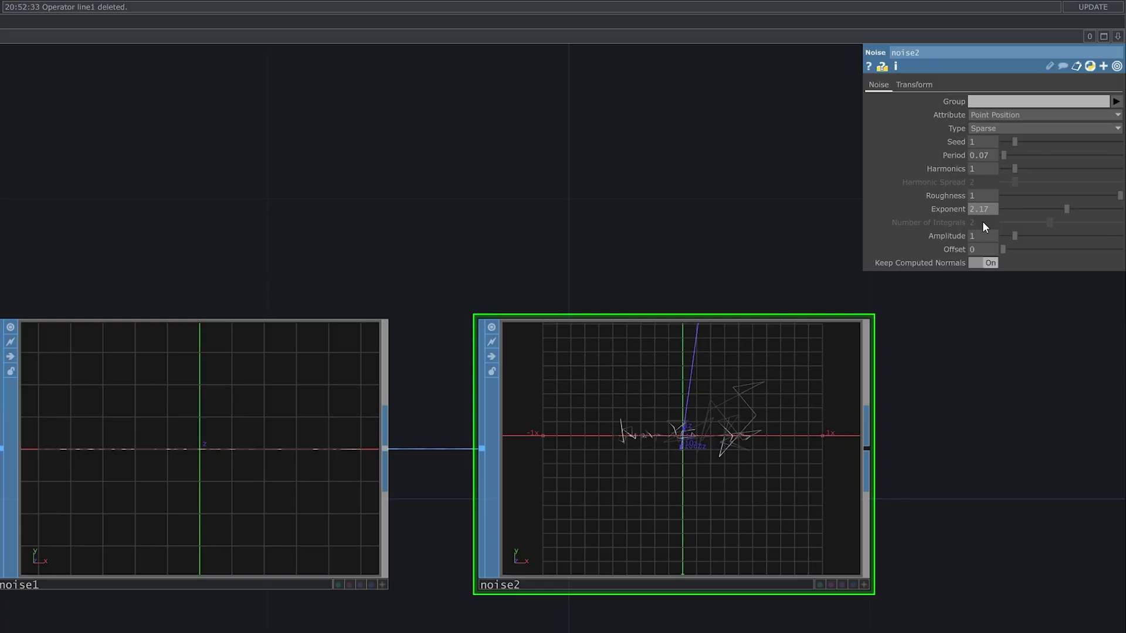
drag(1015, 234, 1009, 234)
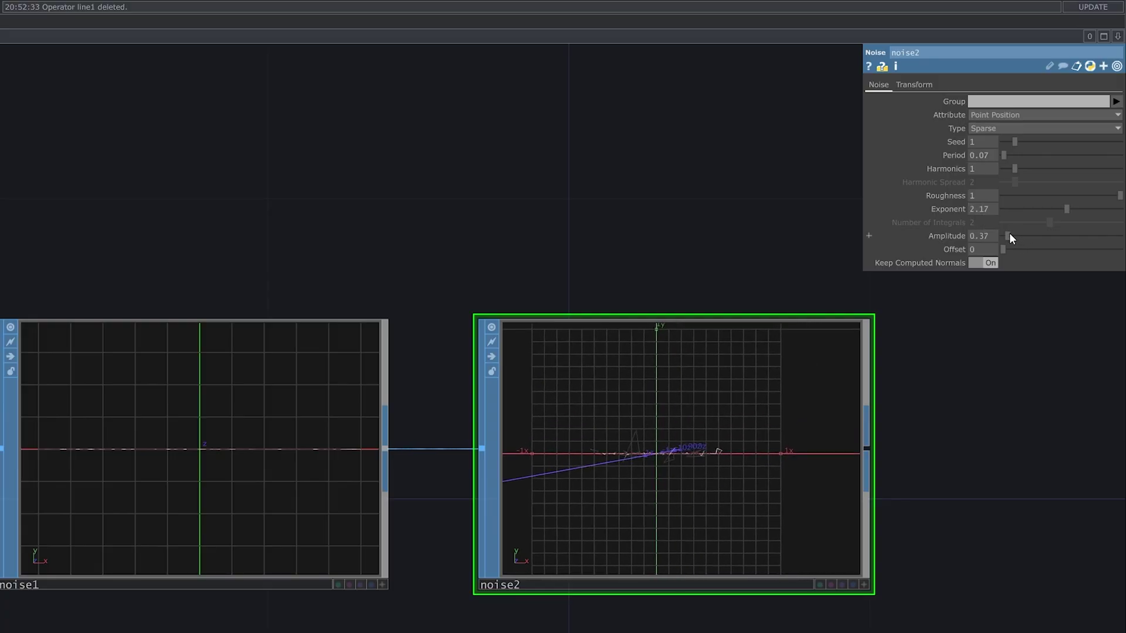
click(915, 83)
right_click(1106, 129)
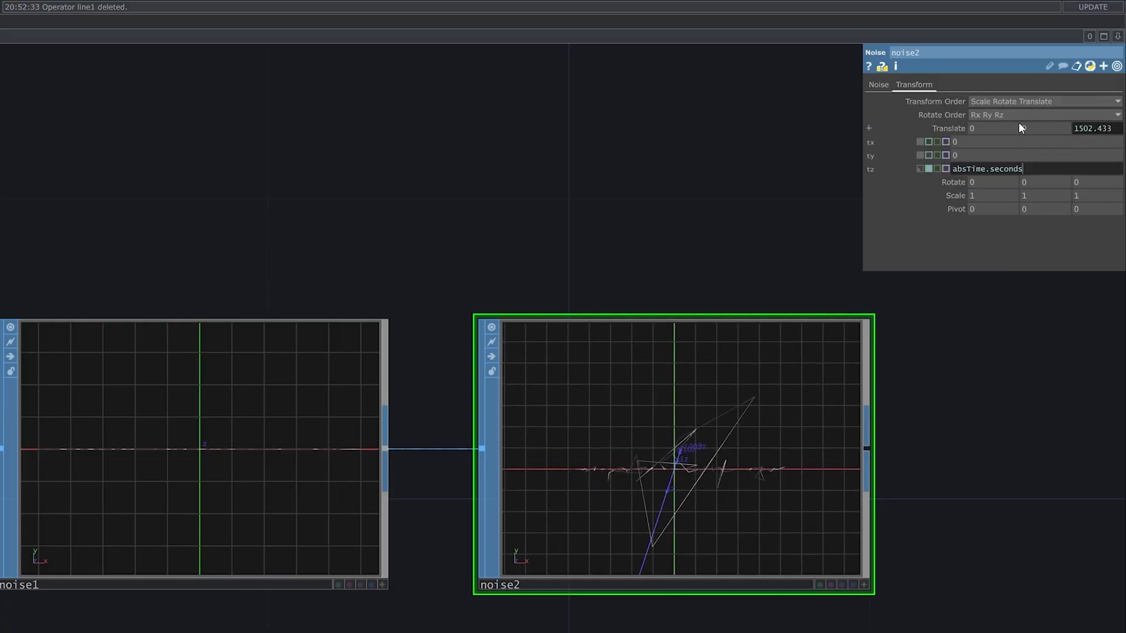
click(920, 169)
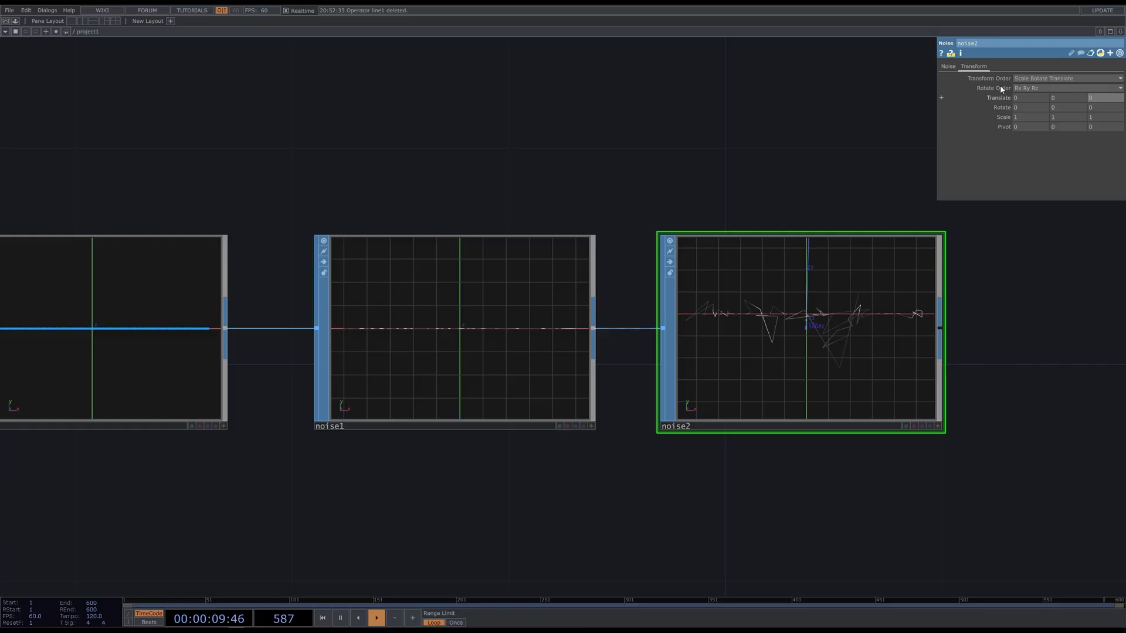
click(947, 68)
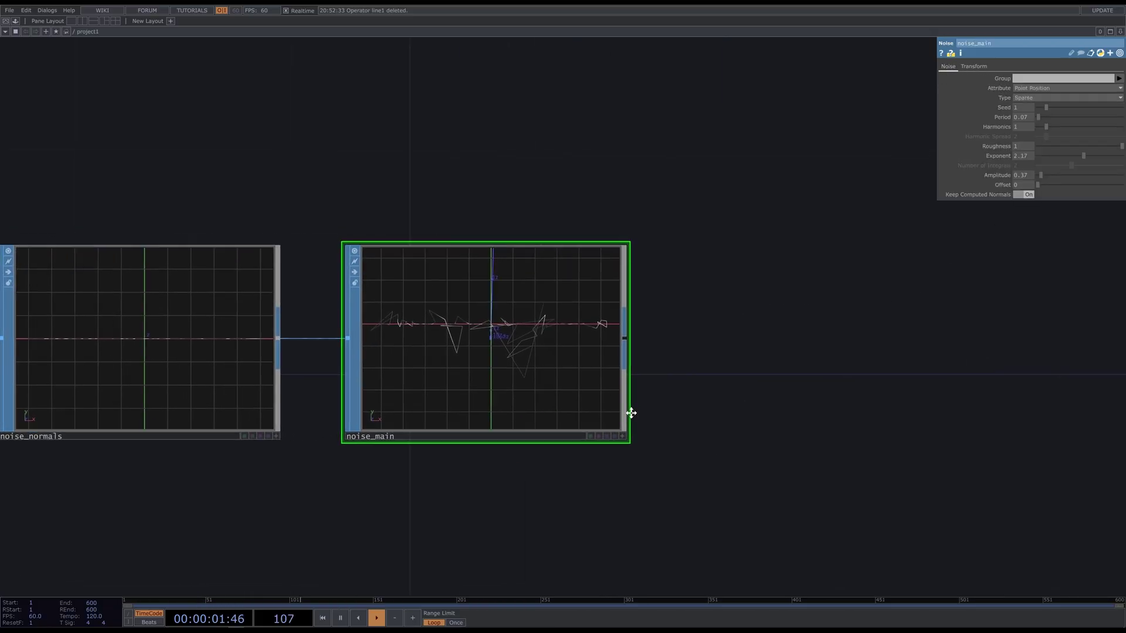
- Append a Copy SOP after noise_main making 3 copies offset 0.3 in Y
drag(631, 413, 504, 419)
key(Tab)
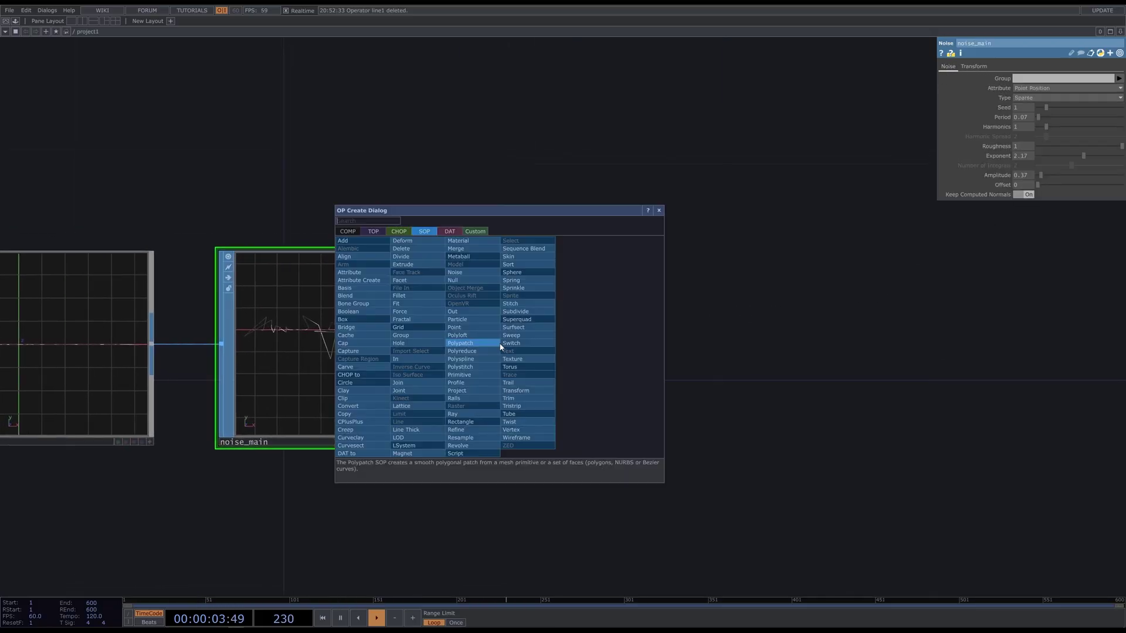
text(cop)
key(Return)
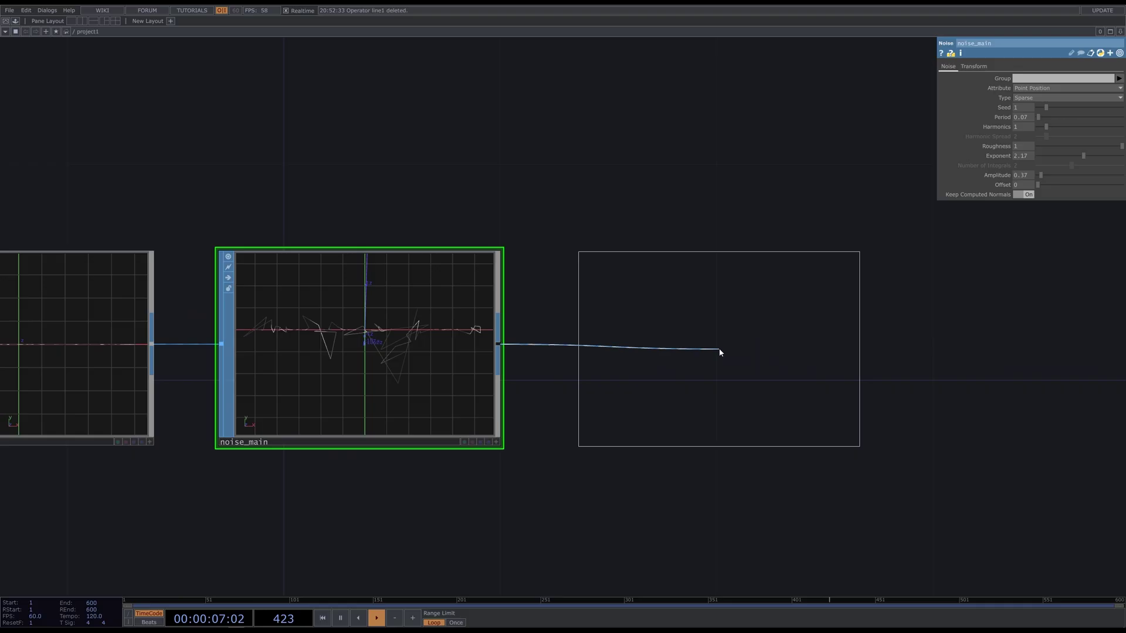
click(719, 348)
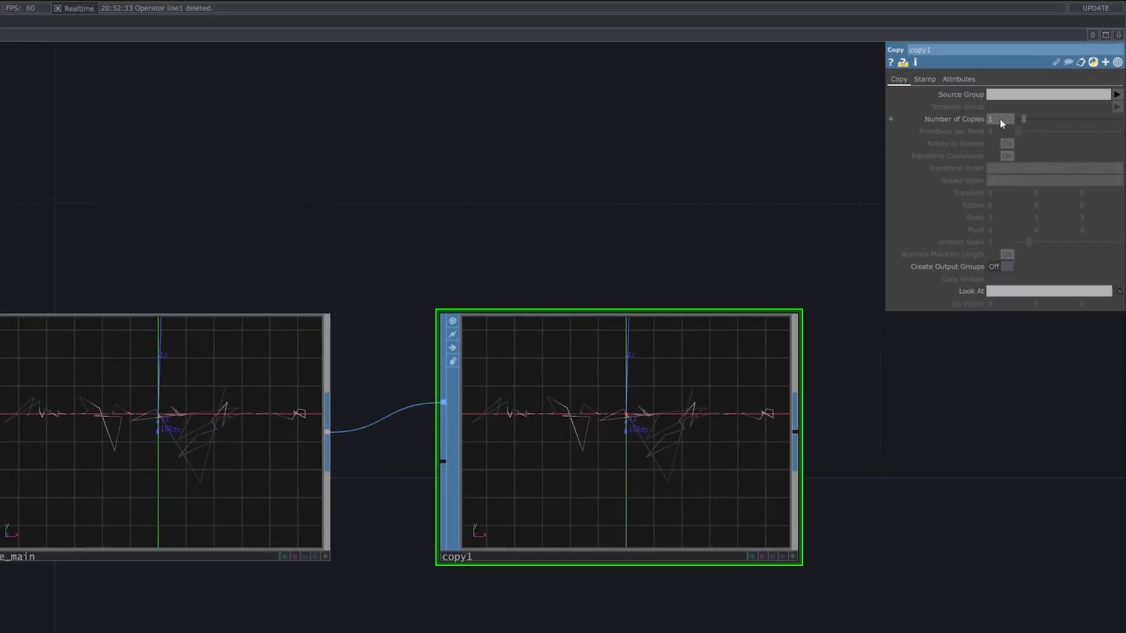
text(3)
key(Return)
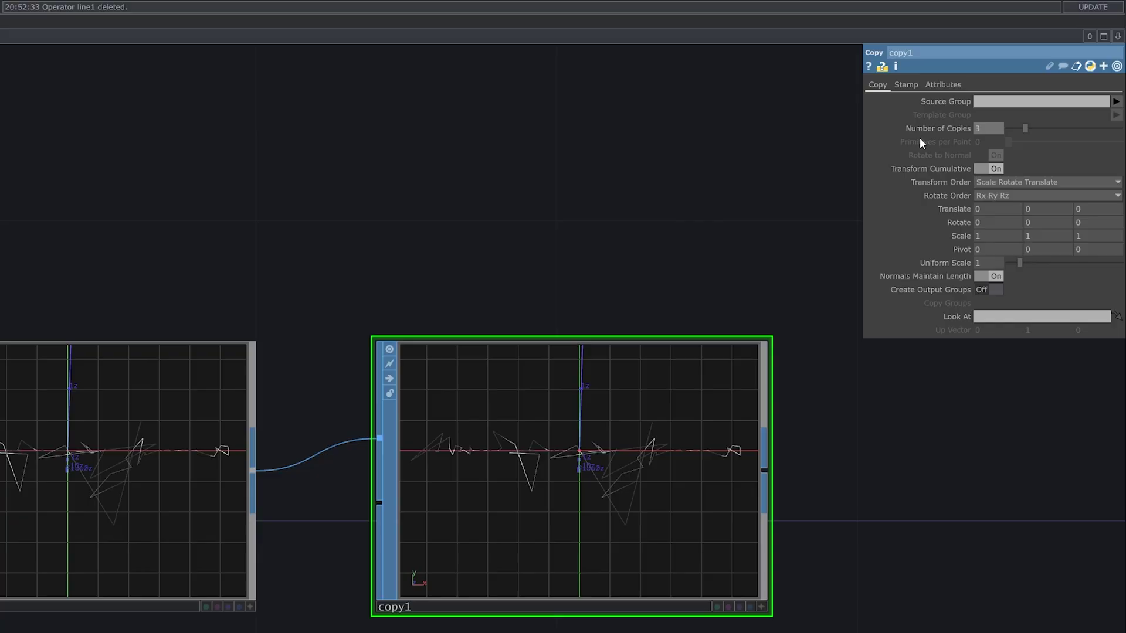
click(1051, 209)
text(0.3)
key(Return)
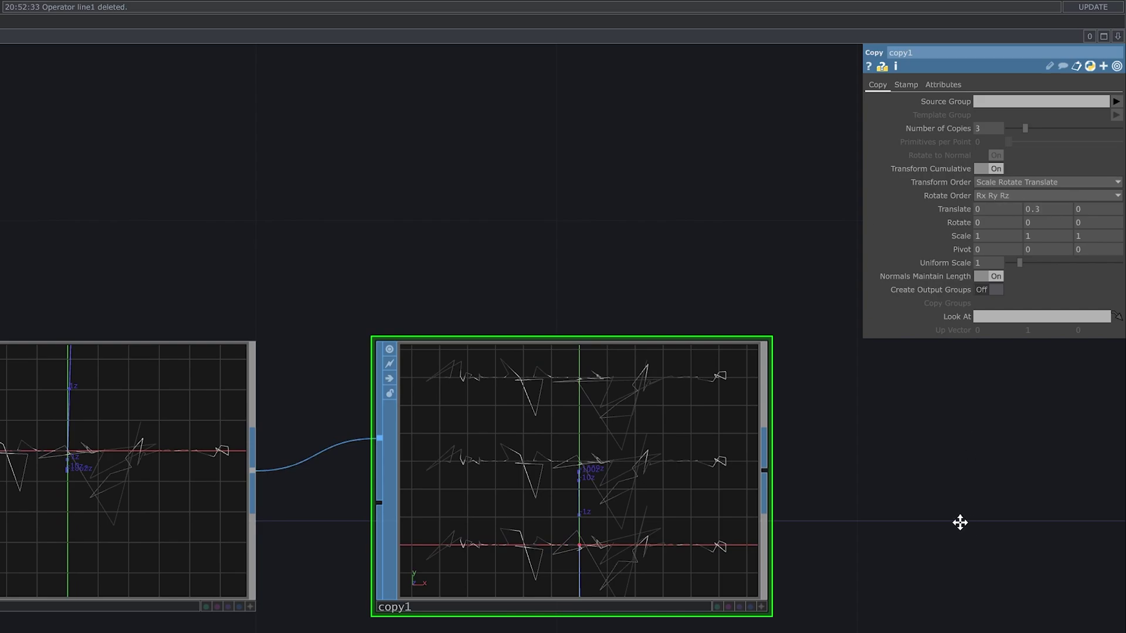
- Change noise_main's seed to 0.69
drag(960, 520, 928, 513)
click(200, 411)
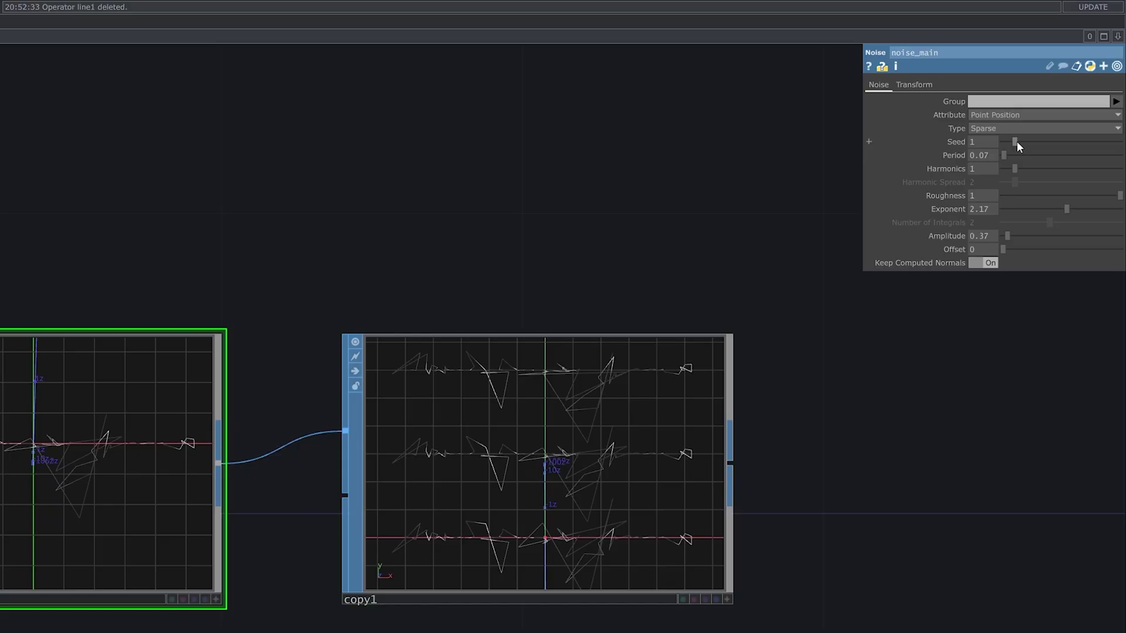
mouse_move(1017, 141)
mouse_down()
mouse_move(1026, 141)
mouse_move(1012, 142)
mouse_up()
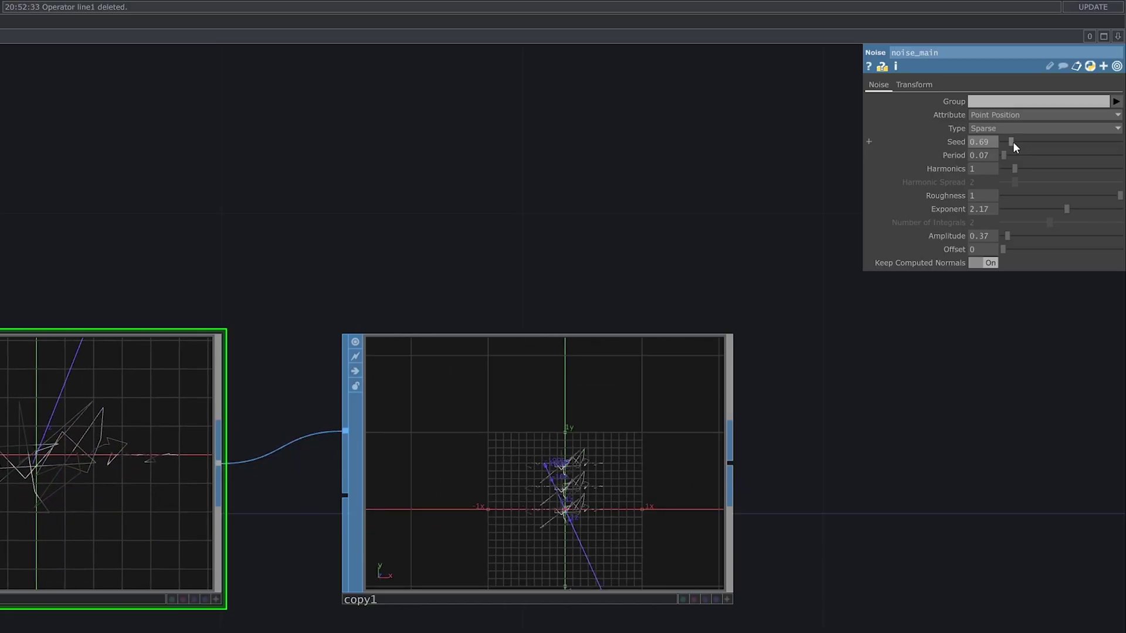
- On copy1's Stamp page, name the stamp parameter index
click(625, 358)
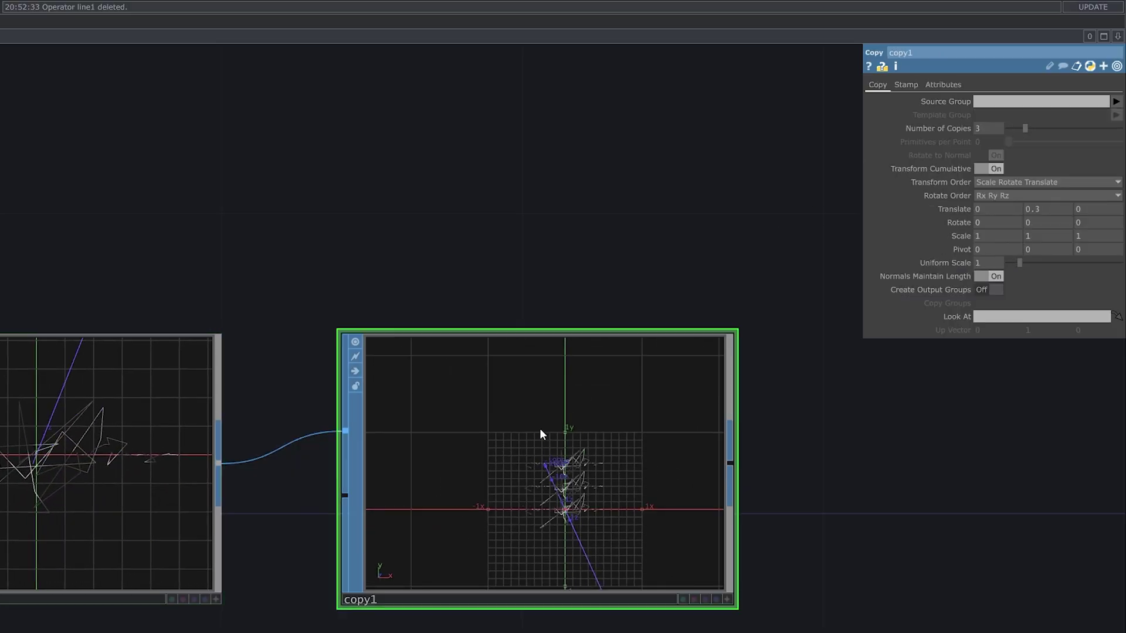
click(905, 84)
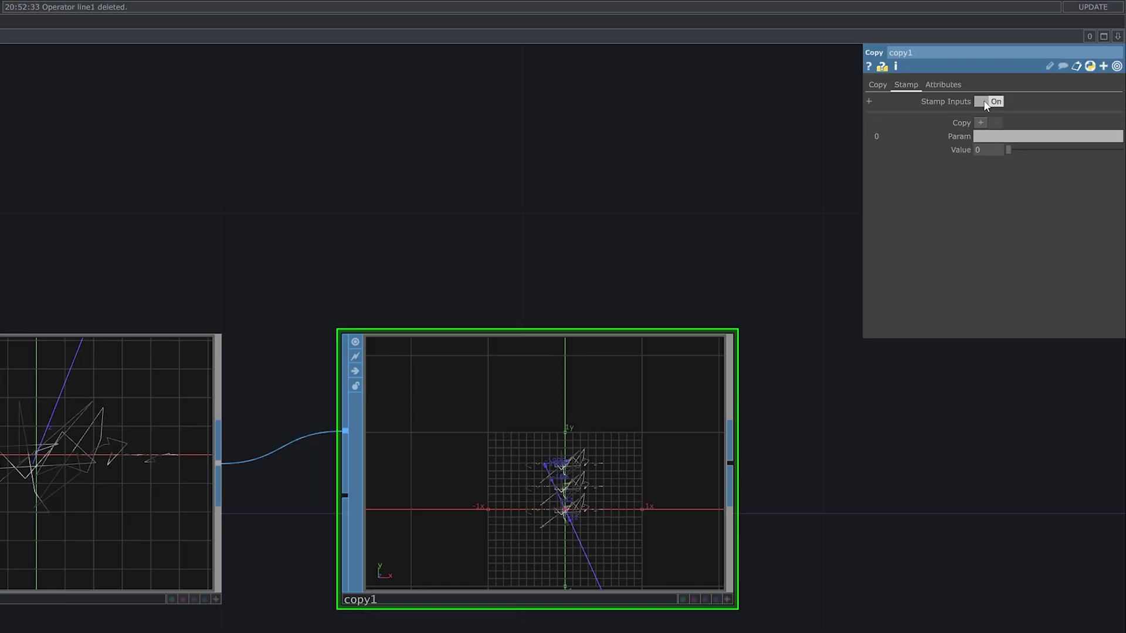
click(992, 136)
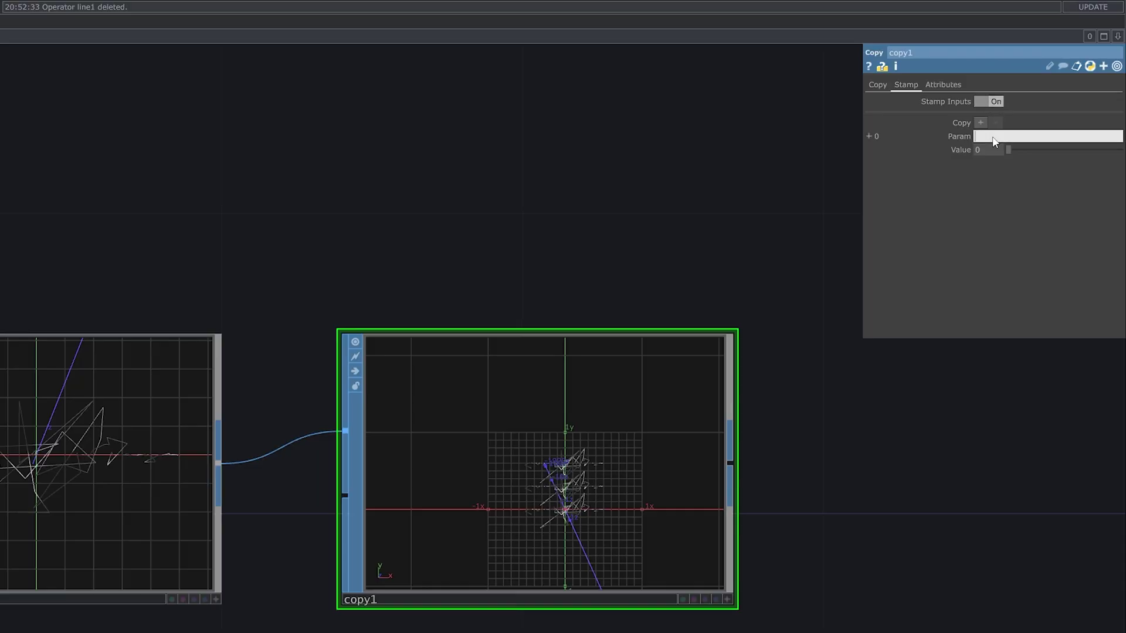
text(index)
- Set noise_main's Seed expression to fetchStamp('index', 1)
click(36, 478)
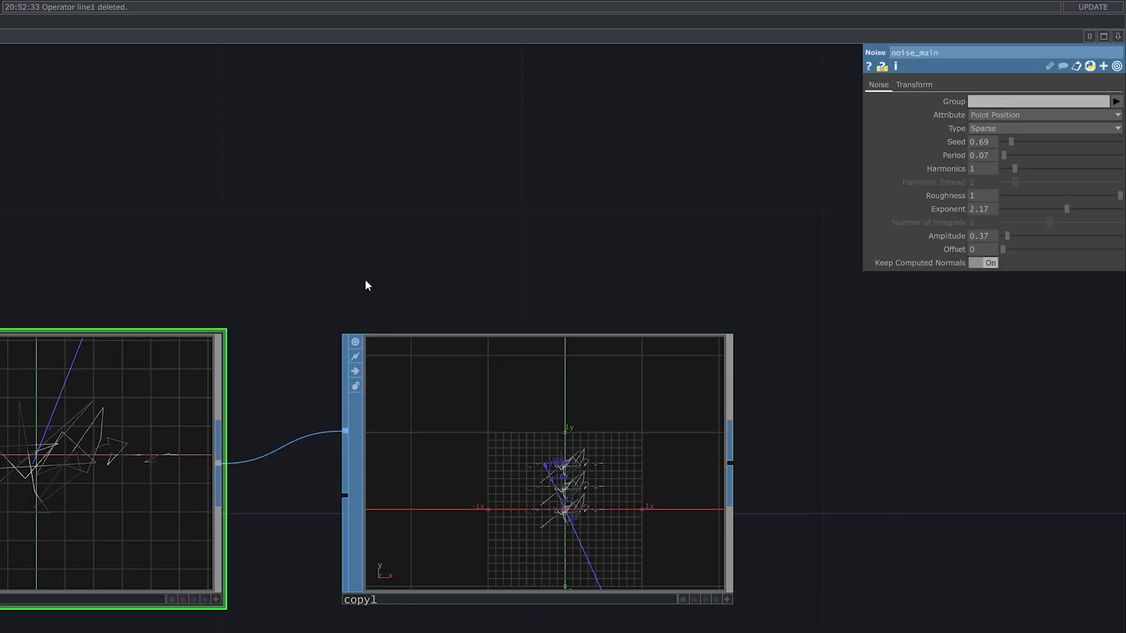
click(869, 142)
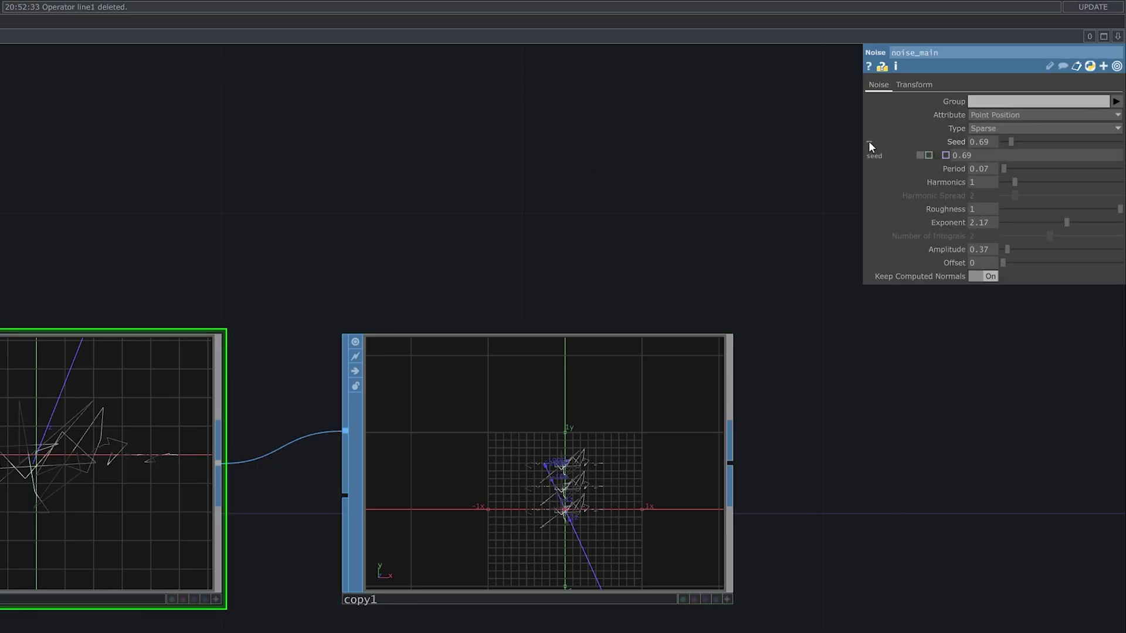
click(928, 155)
click(976, 155)
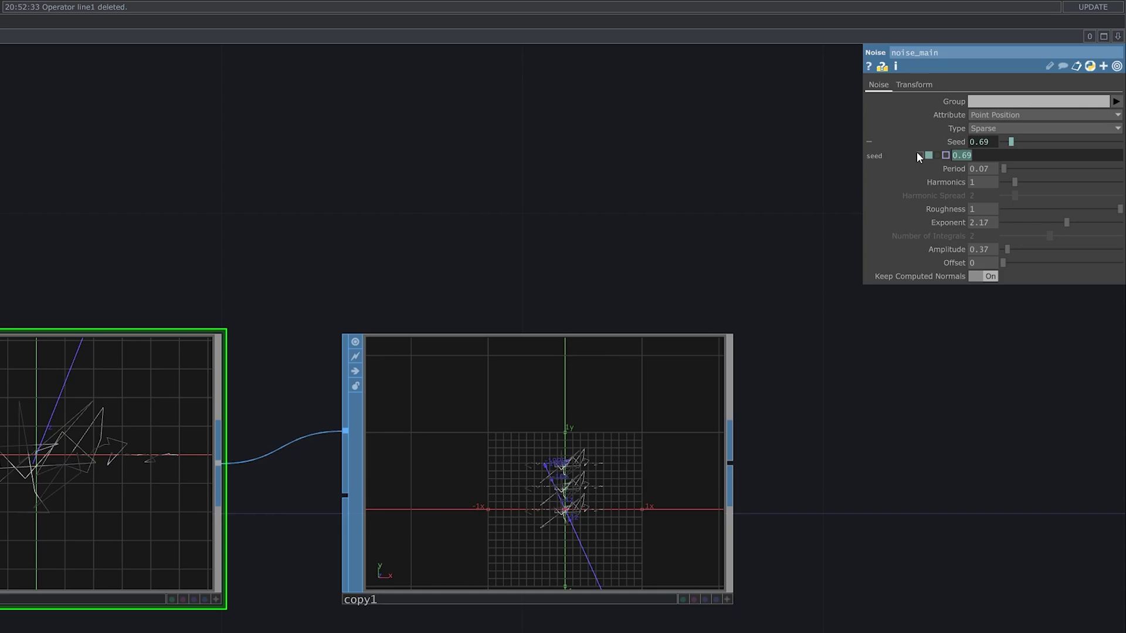
text(fetchStamp(')
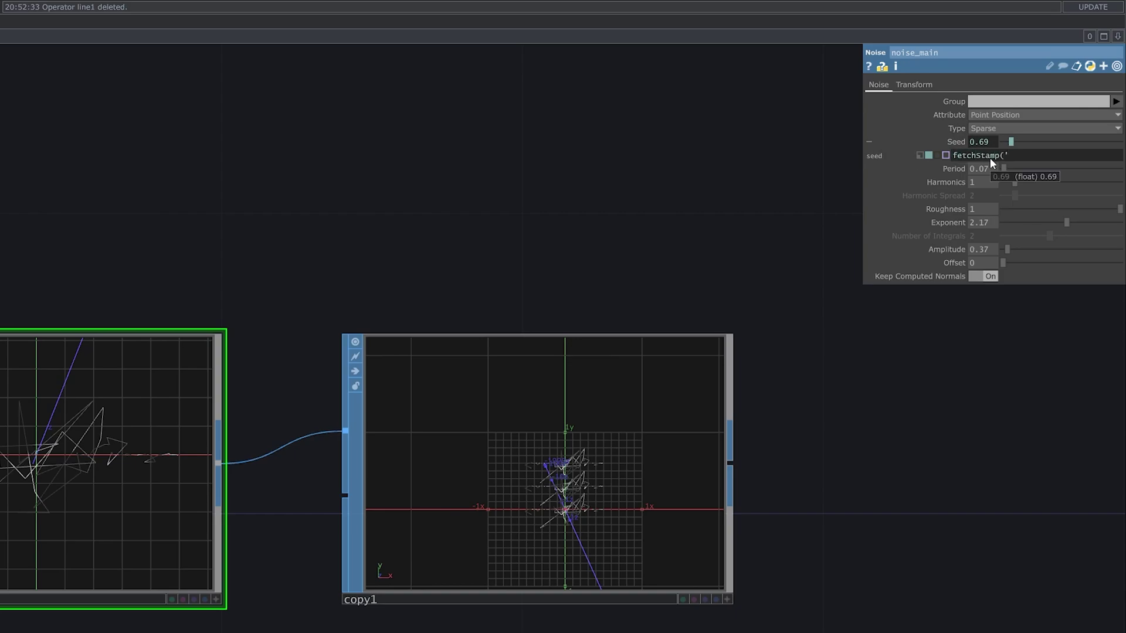
text(index', 1))
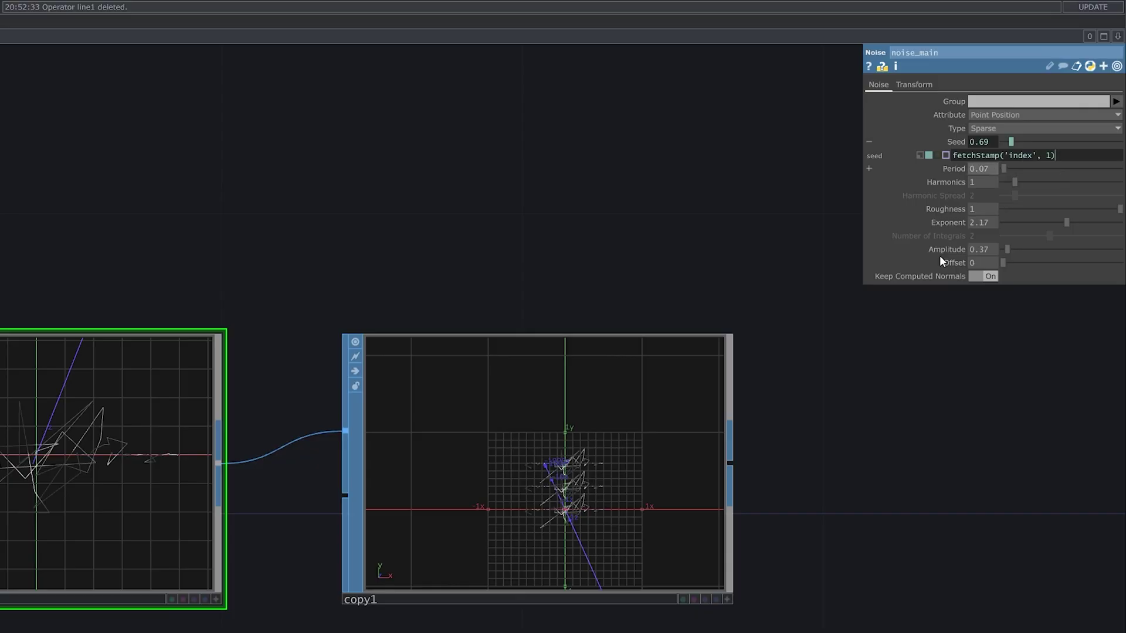
- Set copy1's stamp Value to the expression me.copyIndex + 1
click(532, 444)
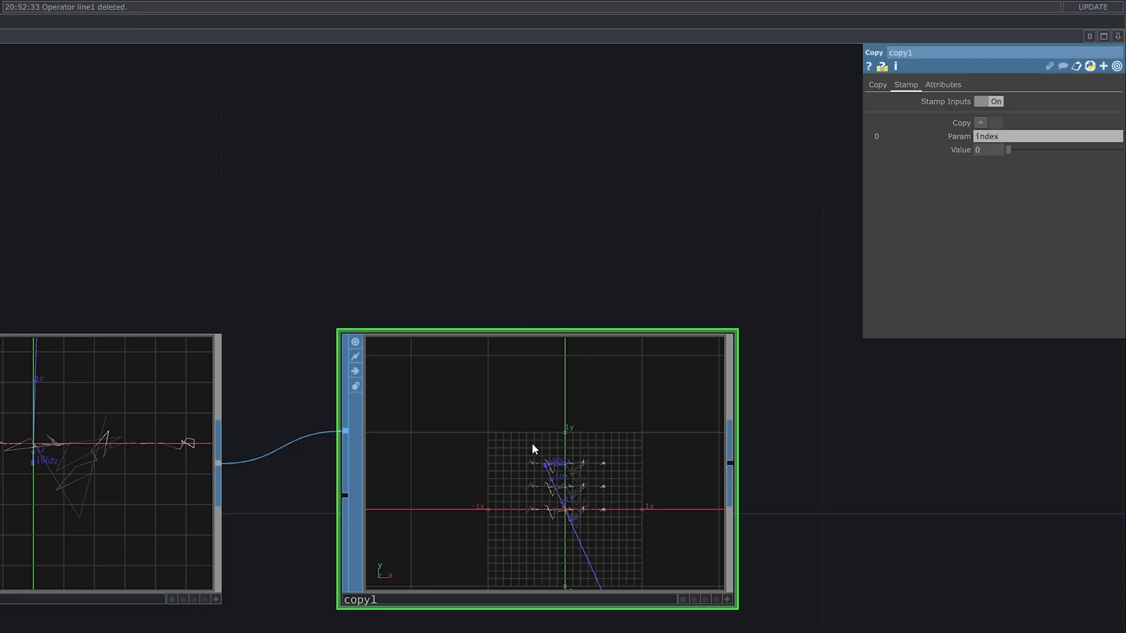
mouse_move(1016, 150)
mouse_down()
mouse_move(1035, 150)
mouse_move(997, 150)
mouse_up()
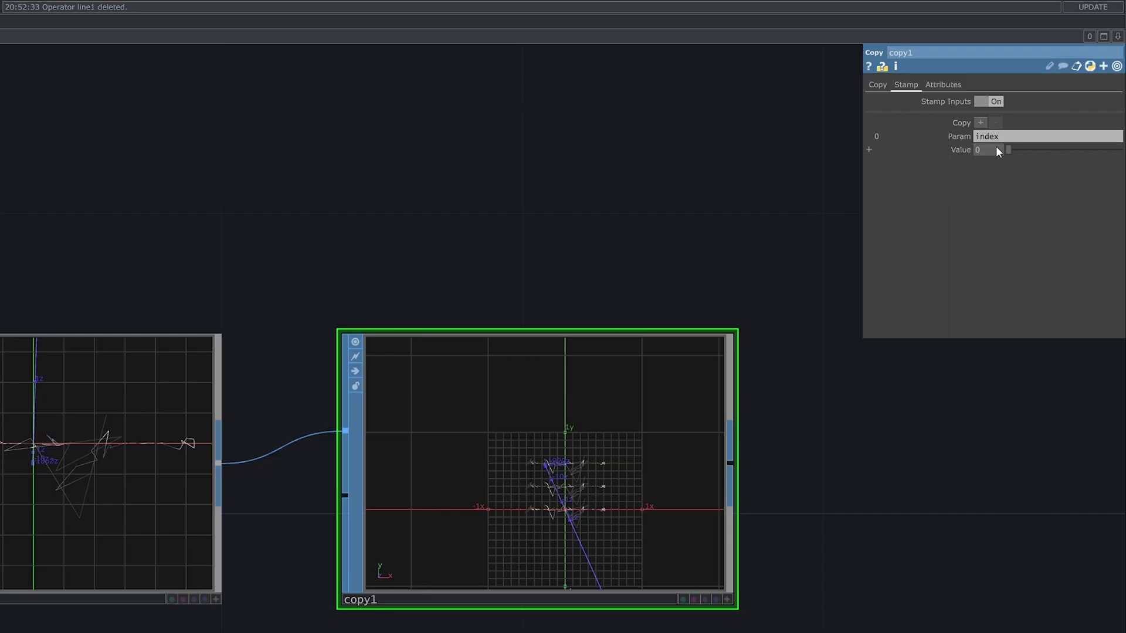
click(868, 151)
click(928, 164)
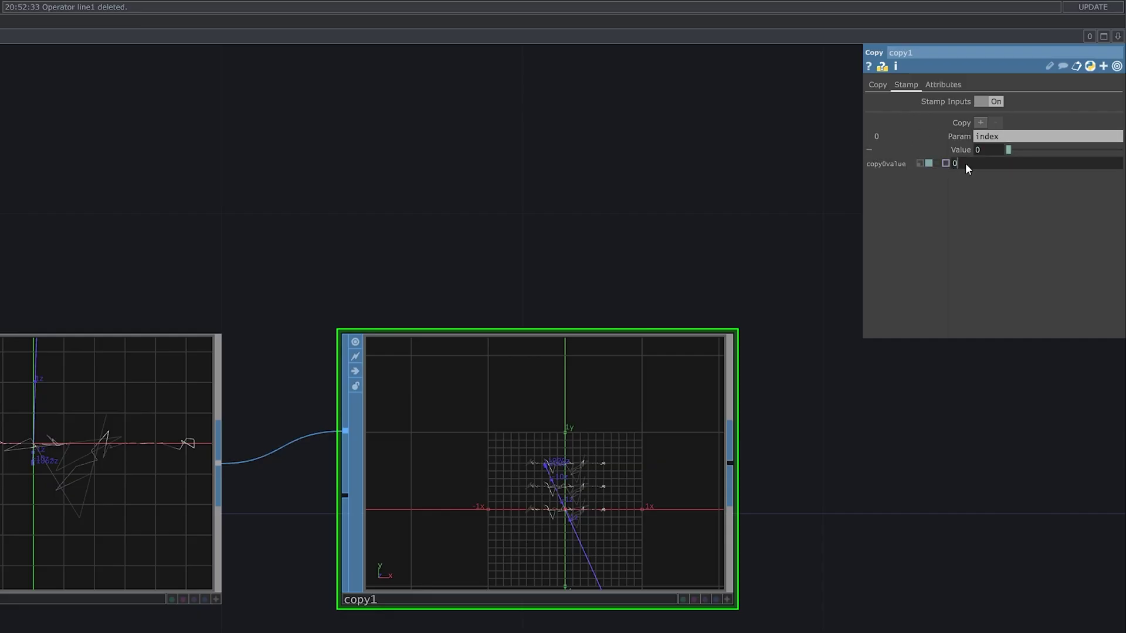
key(BackSpace)
text(me.copyIndex)
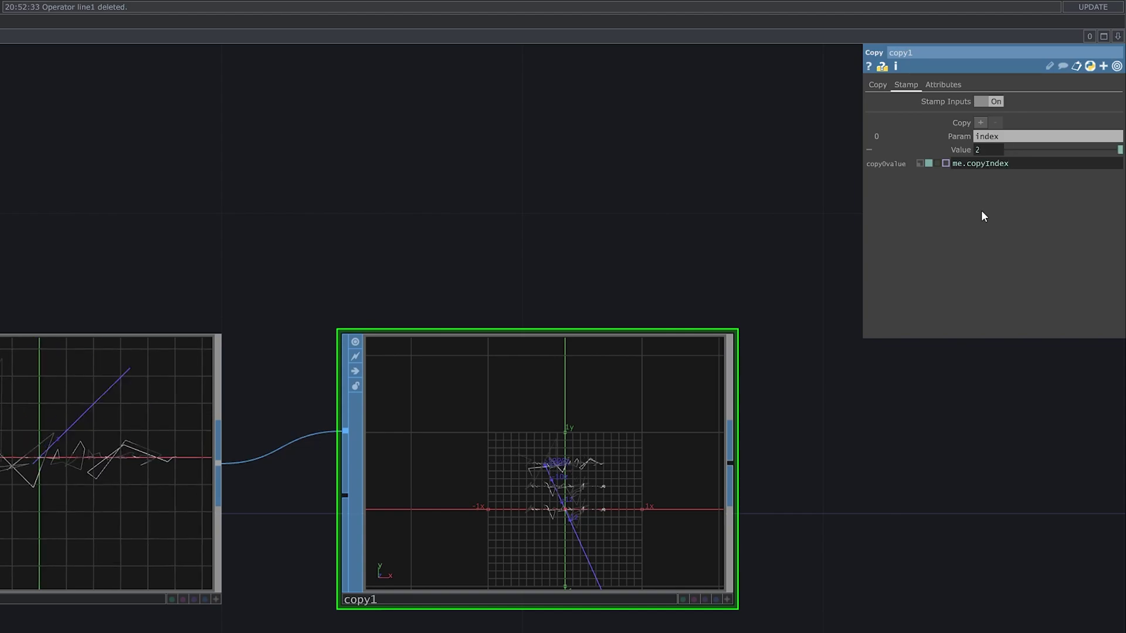
scroll(756, 376, up, 5)
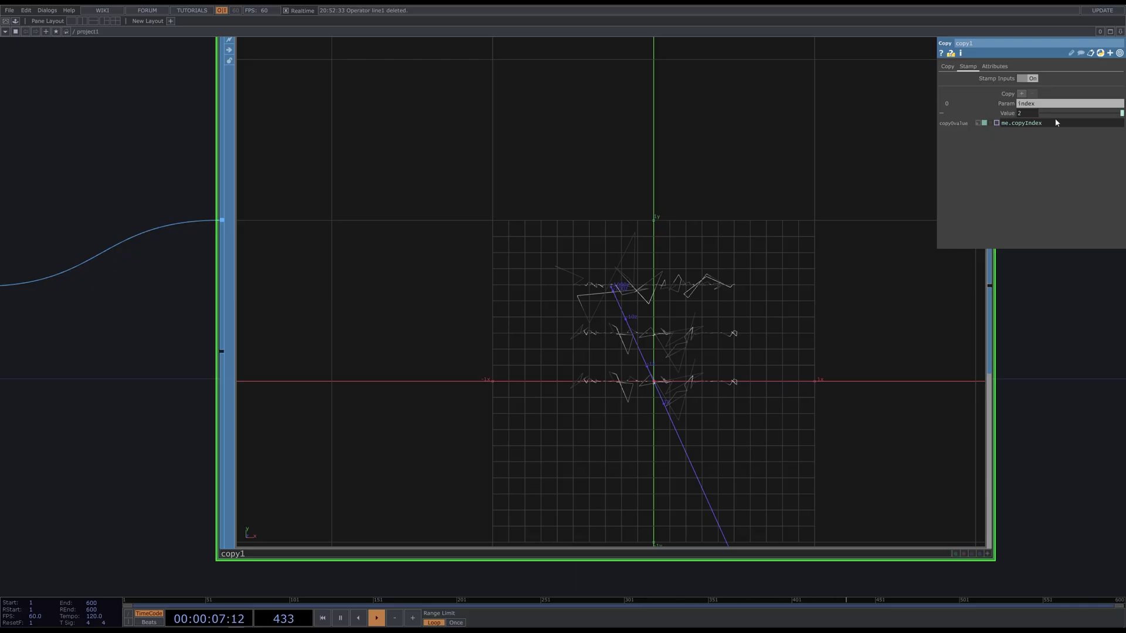
text(+ 1)
key(Return)
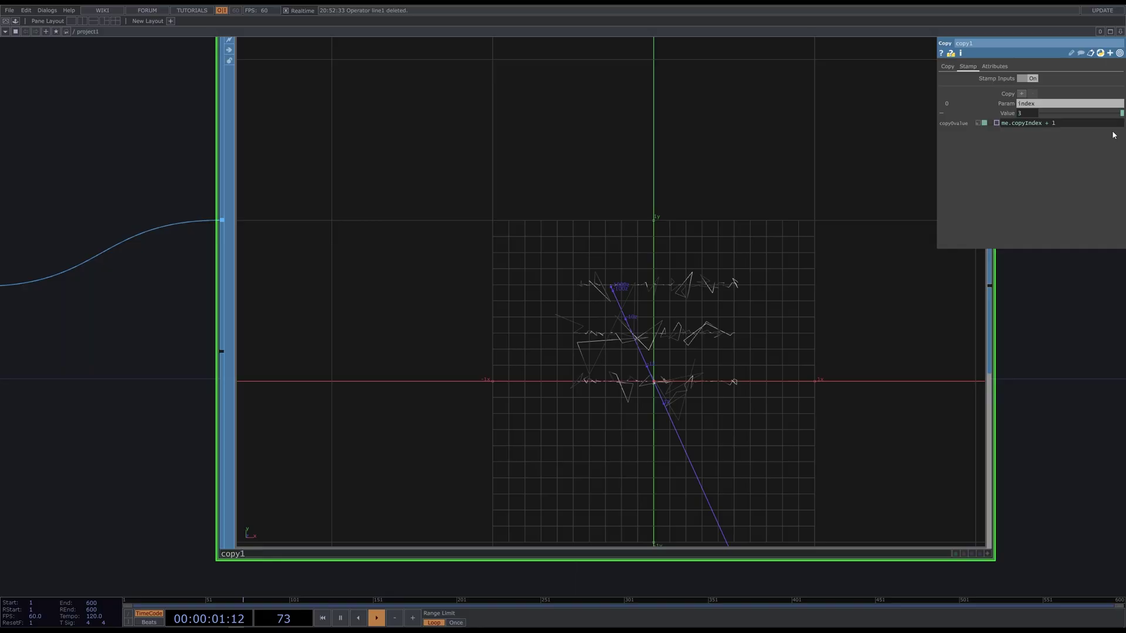
scroll(406, 301, down, 2)
scroll(405, 301, down, 3)
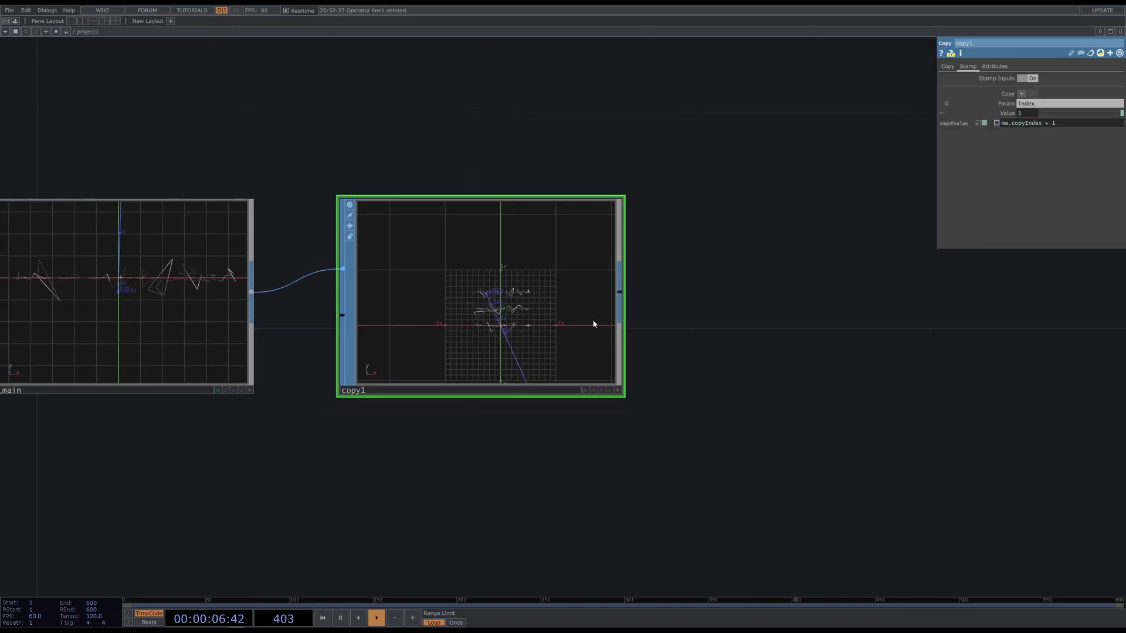
middle_drag(874, 339, 740, 352)
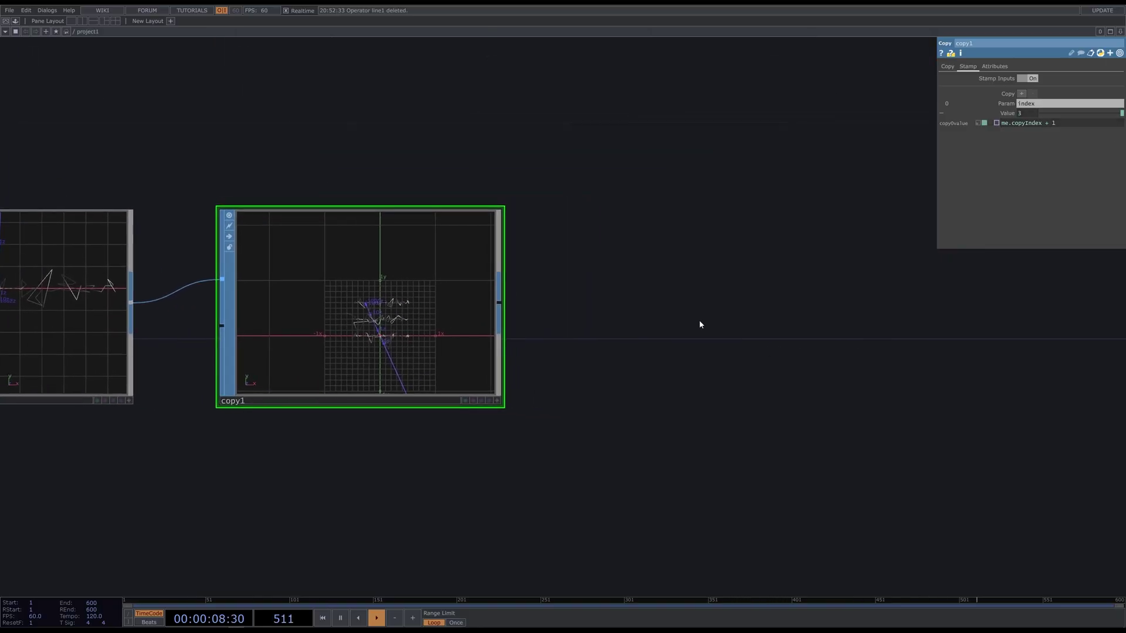
- Append a Convert SOP after copy1 that converts to NURBS Curve
click(499, 302)
text(con)
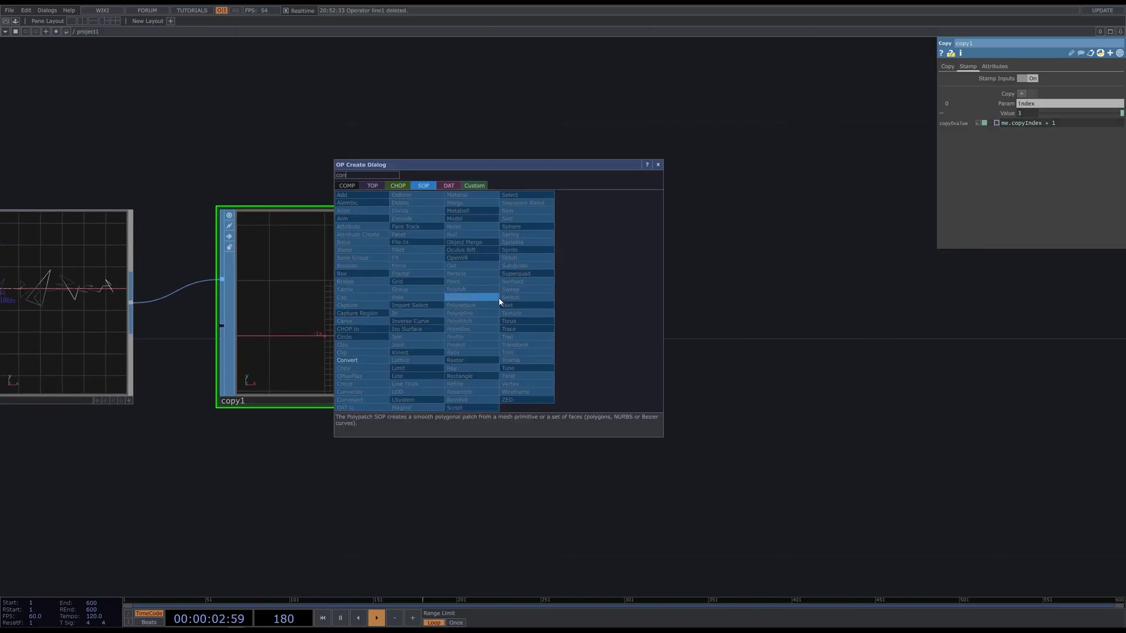
click(364, 366)
click(708, 312)
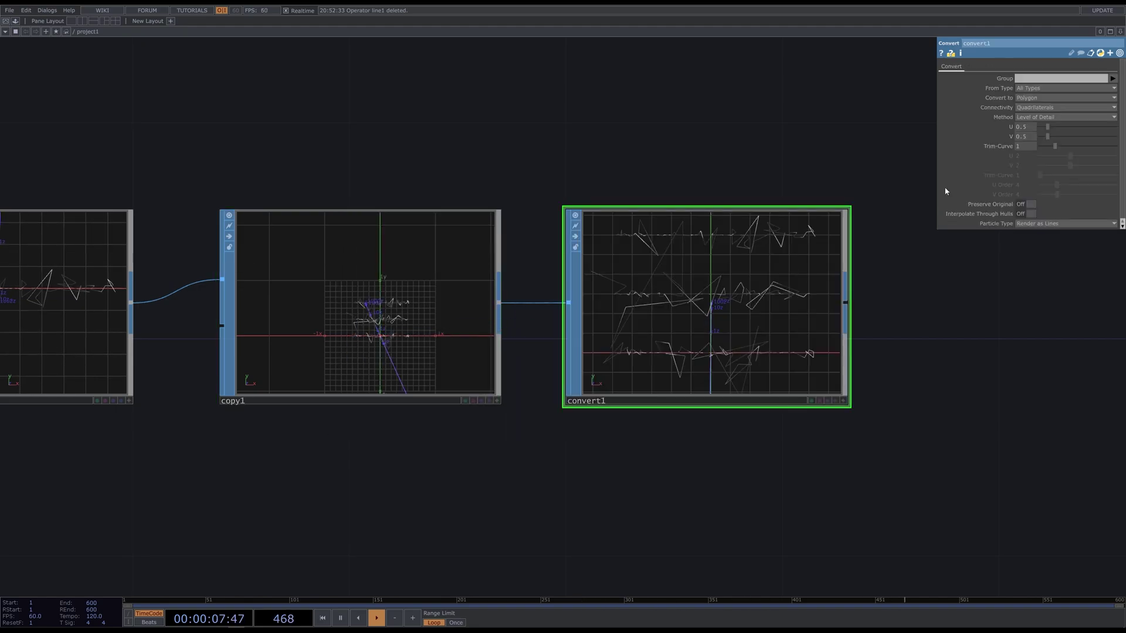
click(1081, 97)
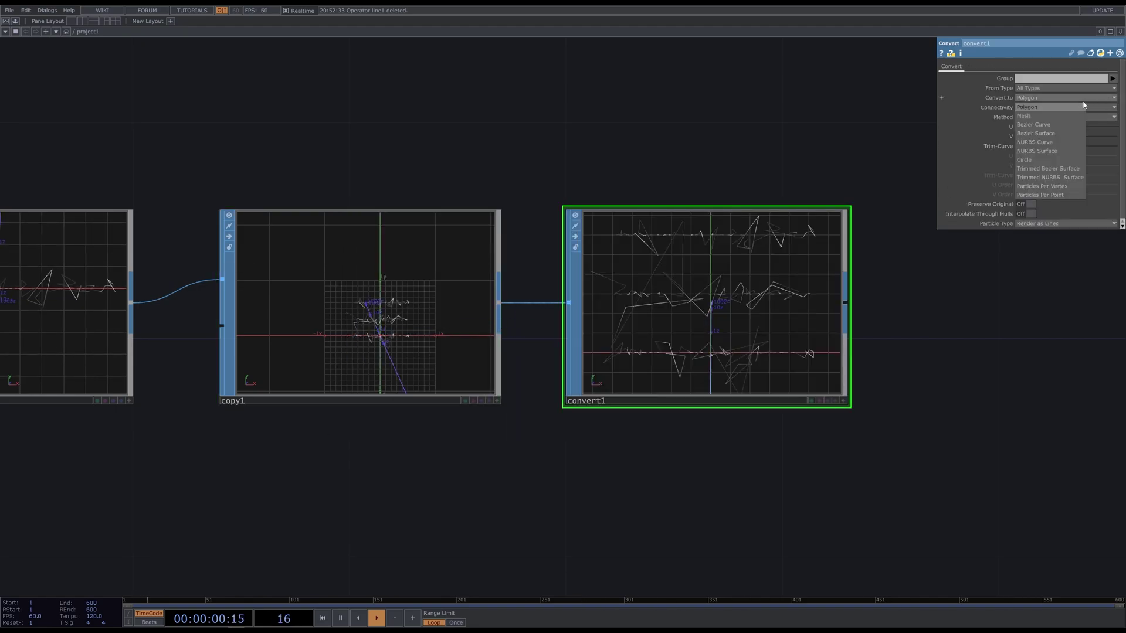
click(1035, 142)
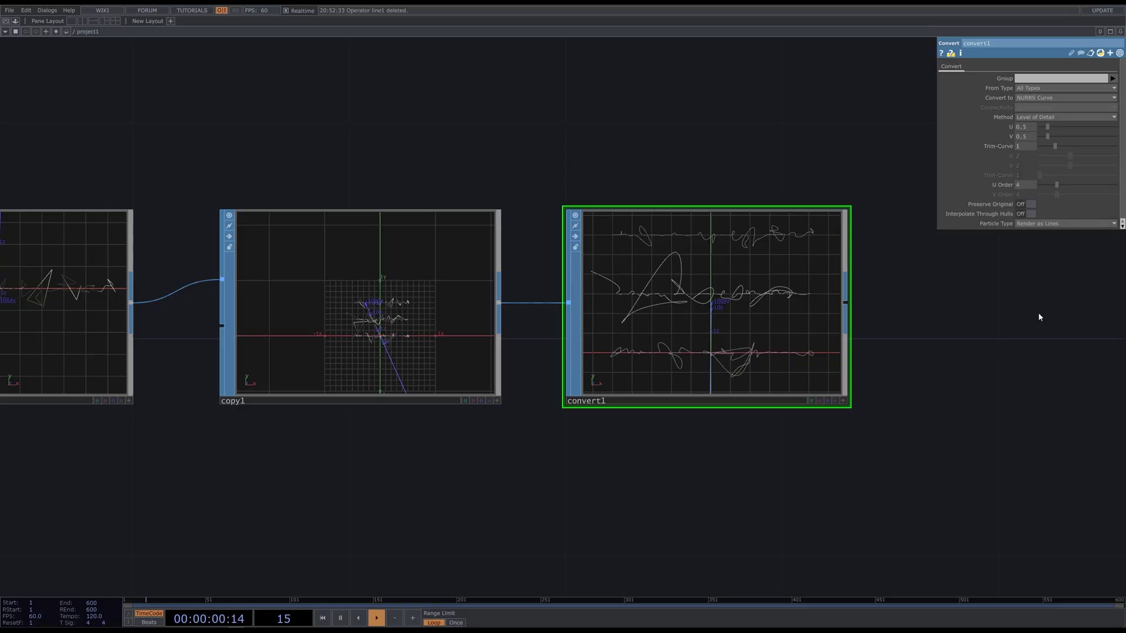
- Add a Null after convert1 and rename it shape
drag(1039, 317, 531, 329)
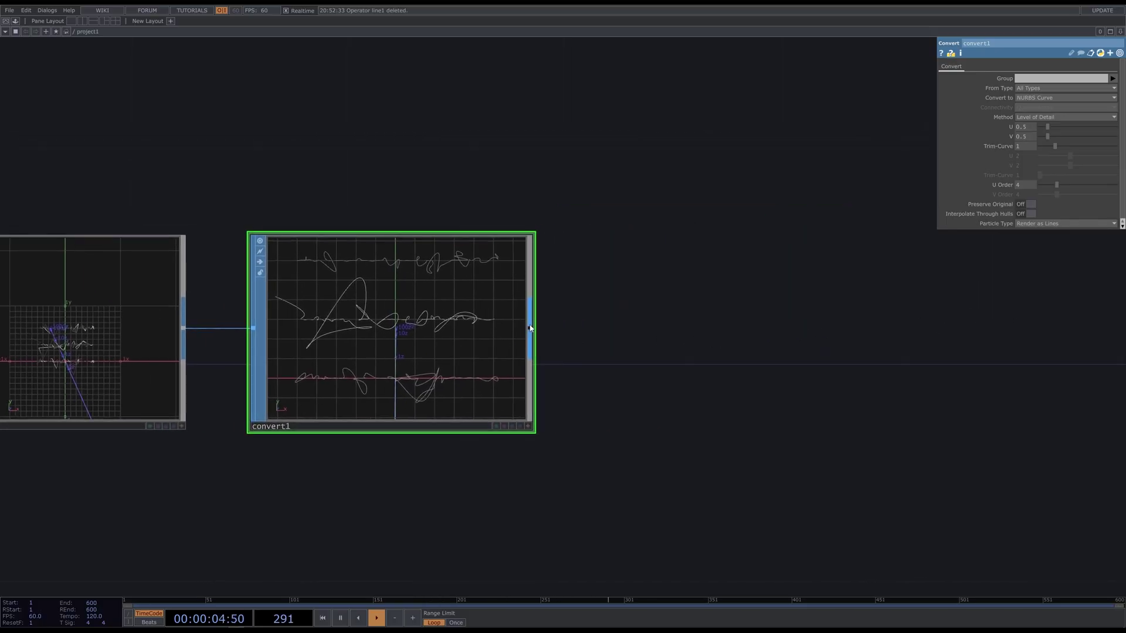
right_click(530, 328)
click(497, 268)
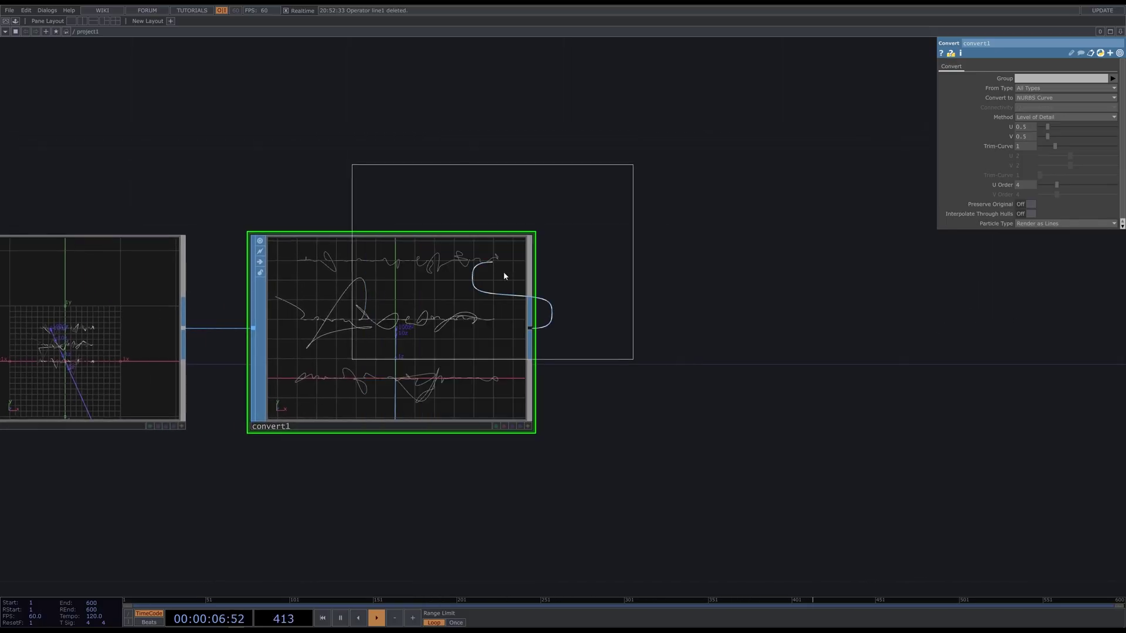
click(907, 334)
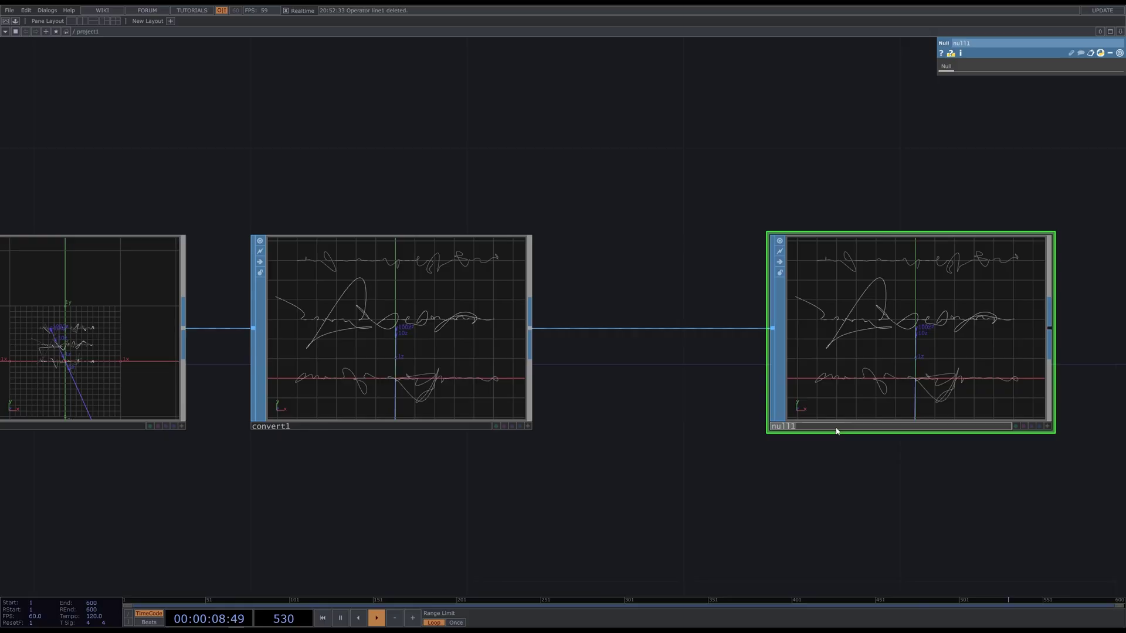
double_click(782, 426)
text(shape)
key(Return)
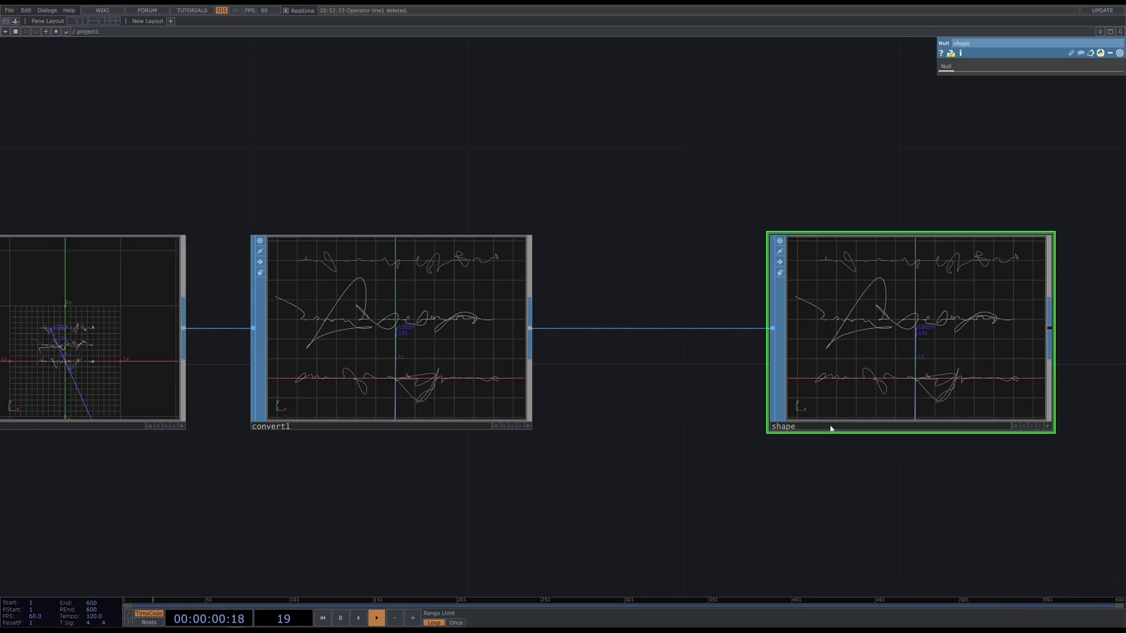
scroll(832, 429, down, 5)
drag(858, 432, 488, 440)
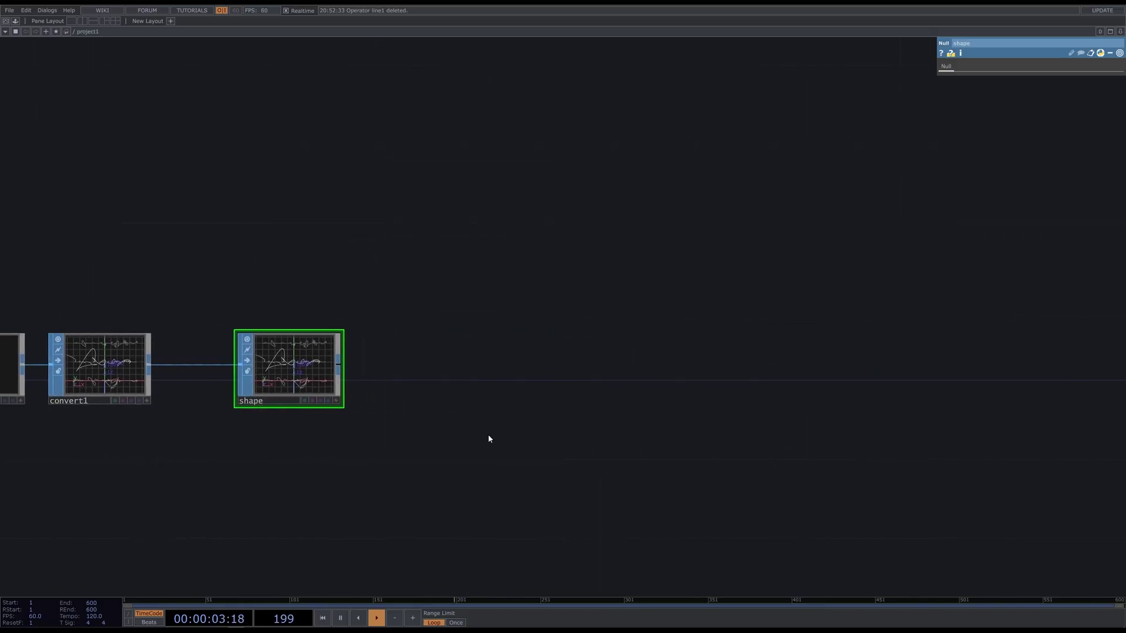
- Add a Geometry component after shape and a Render TOP
right_click(343, 365)
click(184, 249)
click(191, 305)
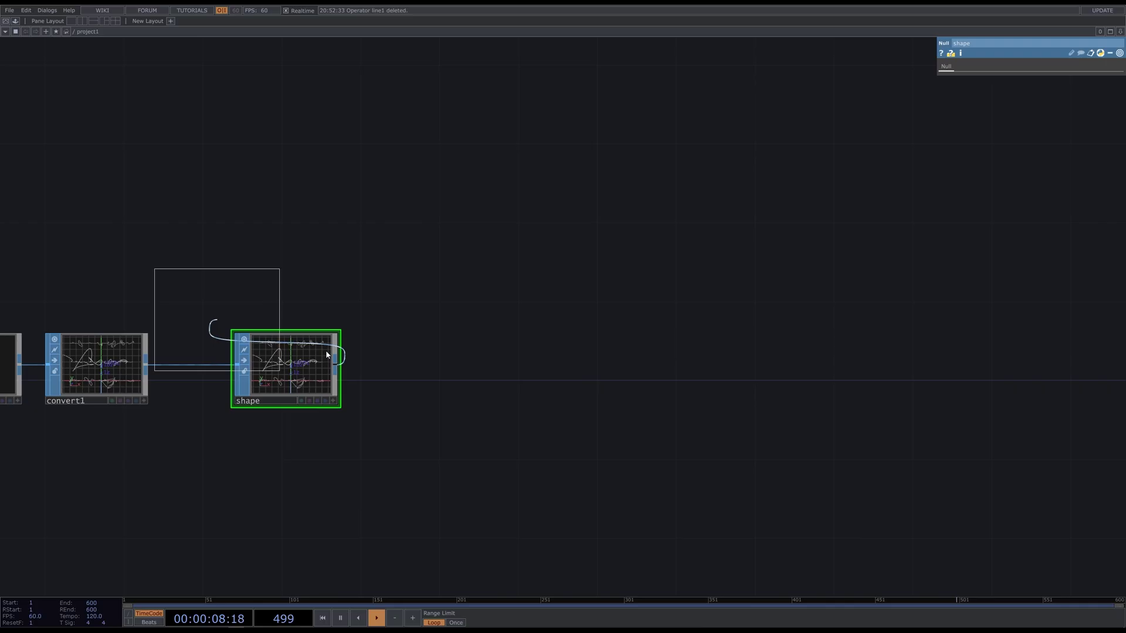
click(475, 368)
key(Tab)
text(re)
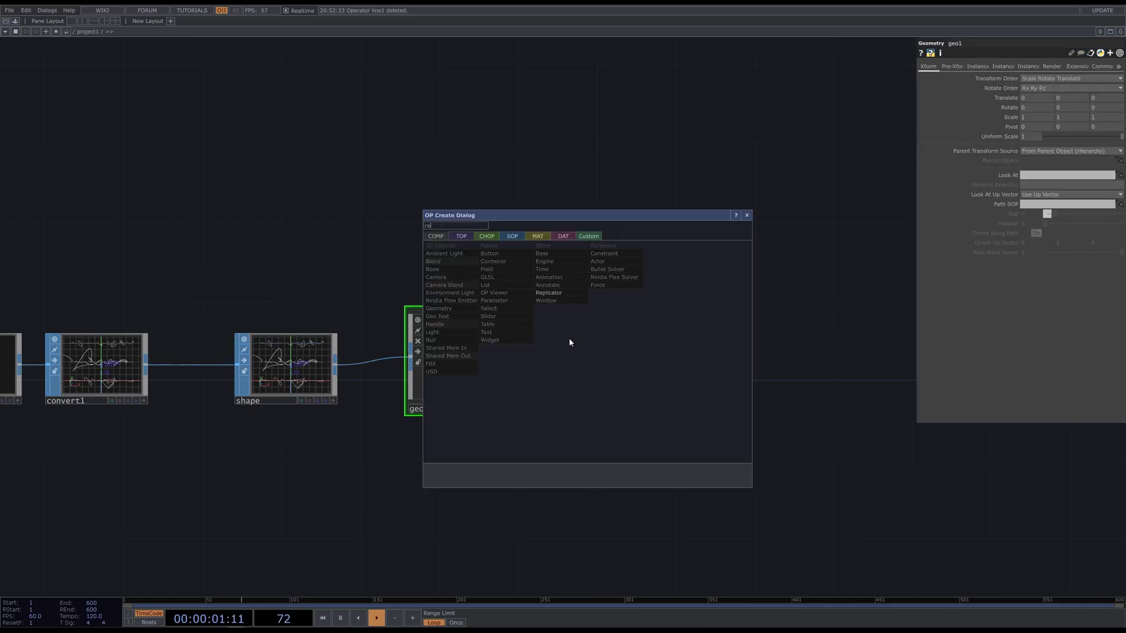
click(461, 237)
click(603, 303)
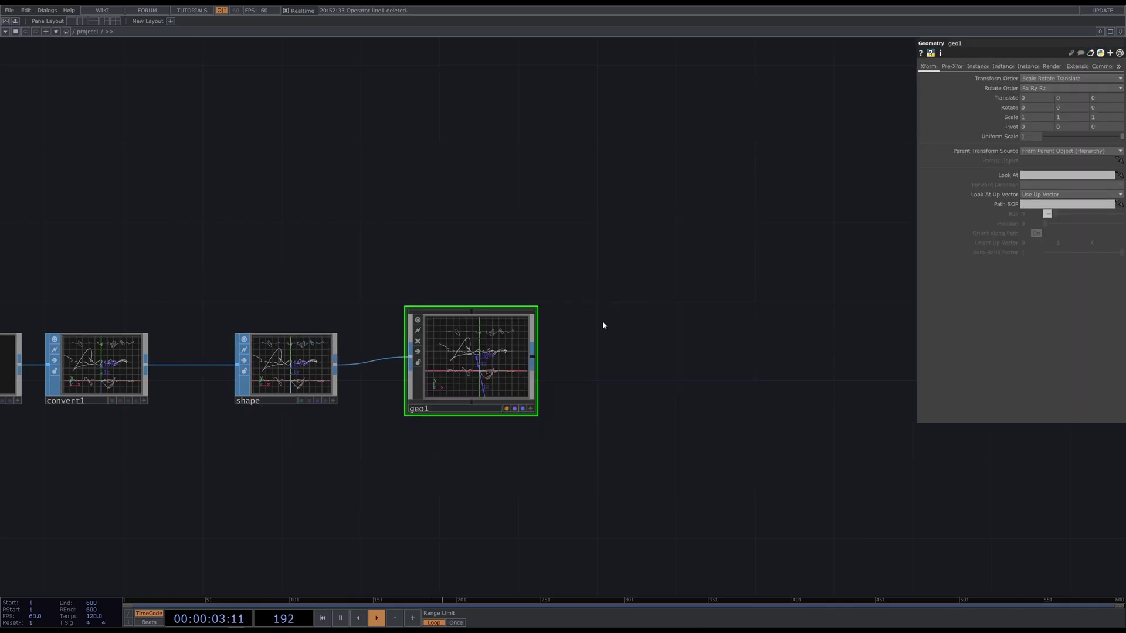
click(637, 368)
- Add a camera, cam1, above render1 and set its projection to Orthographic
key(Tab)
text(ca)
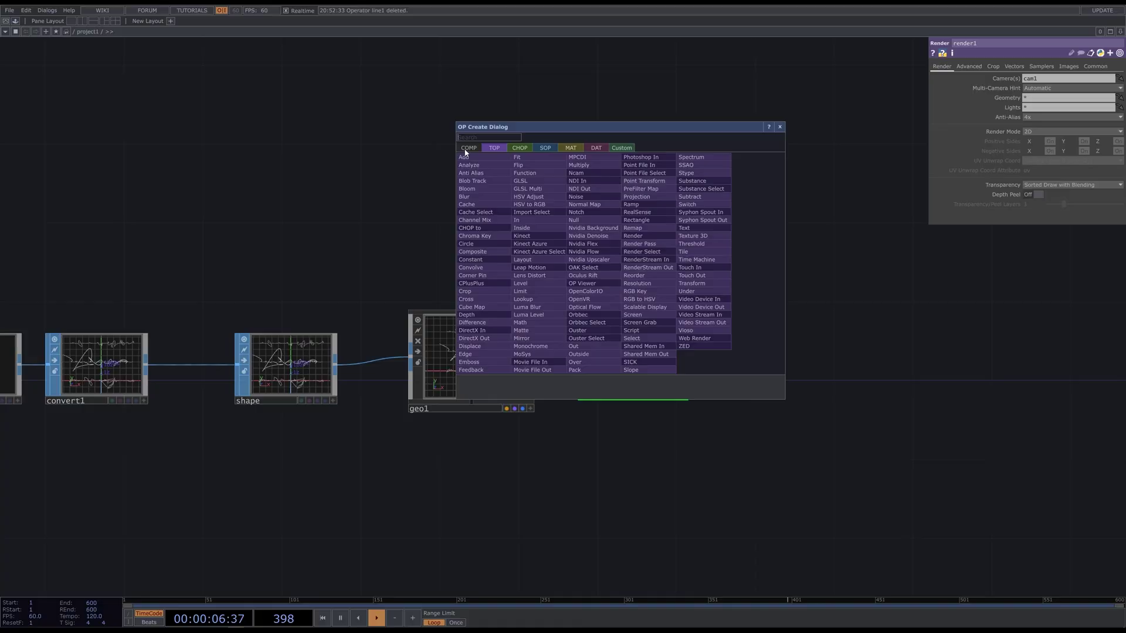
click(468, 147)
key(Return)
click(630, 216)
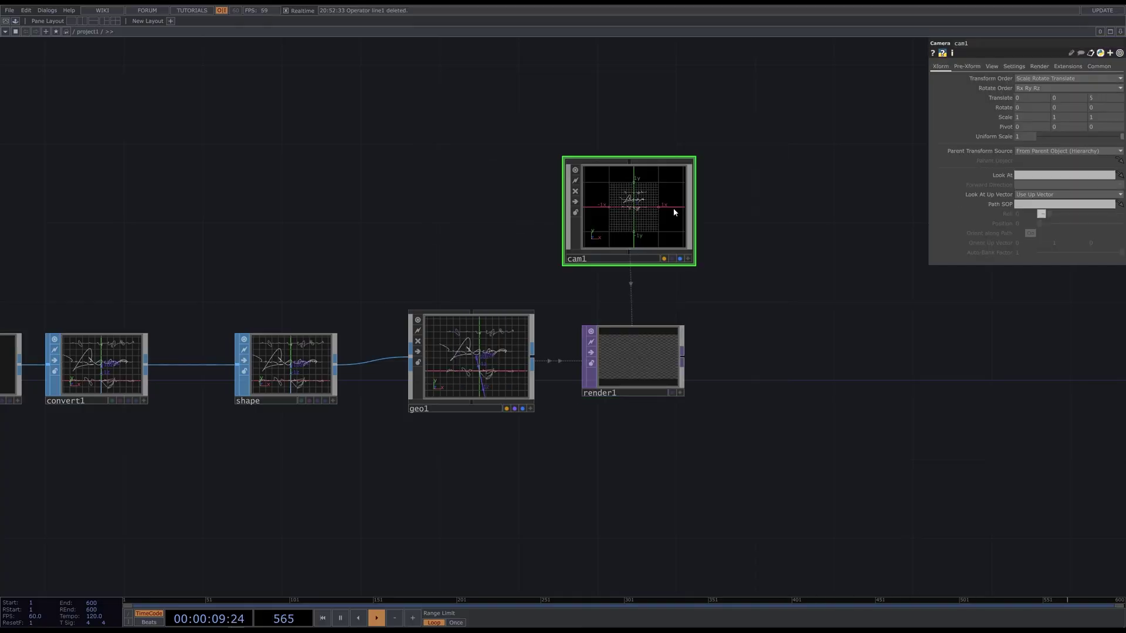
click(996, 68)
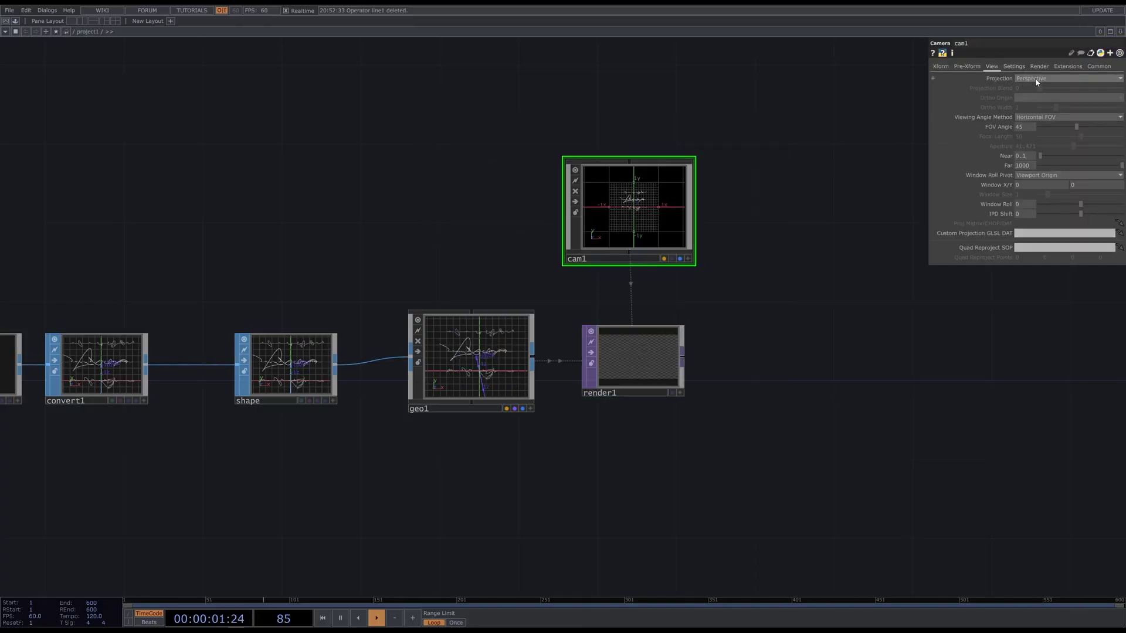
click(1049, 79)
click(1036, 98)
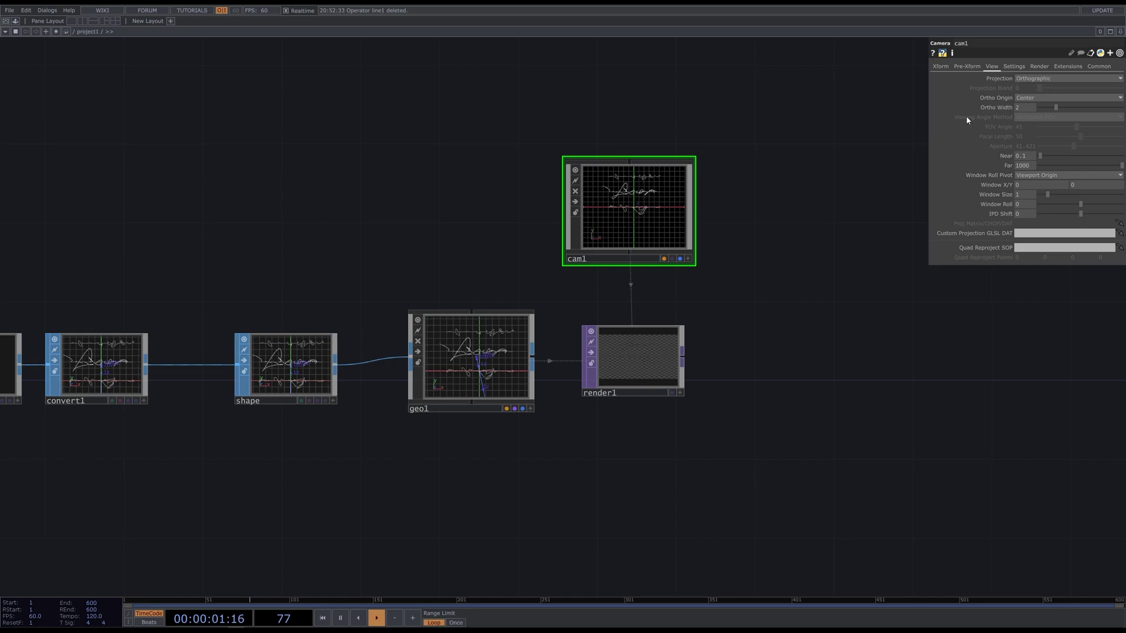
- Set render1's resolution to 1920 by 1080
click(653, 359)
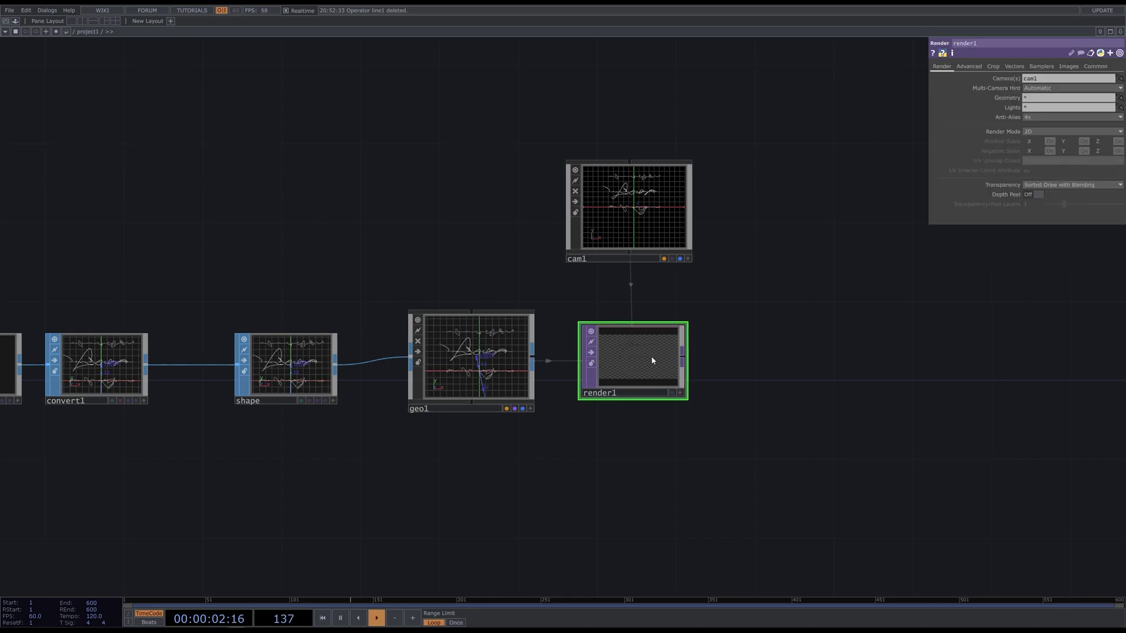
click(1096, 67)
text(1920)
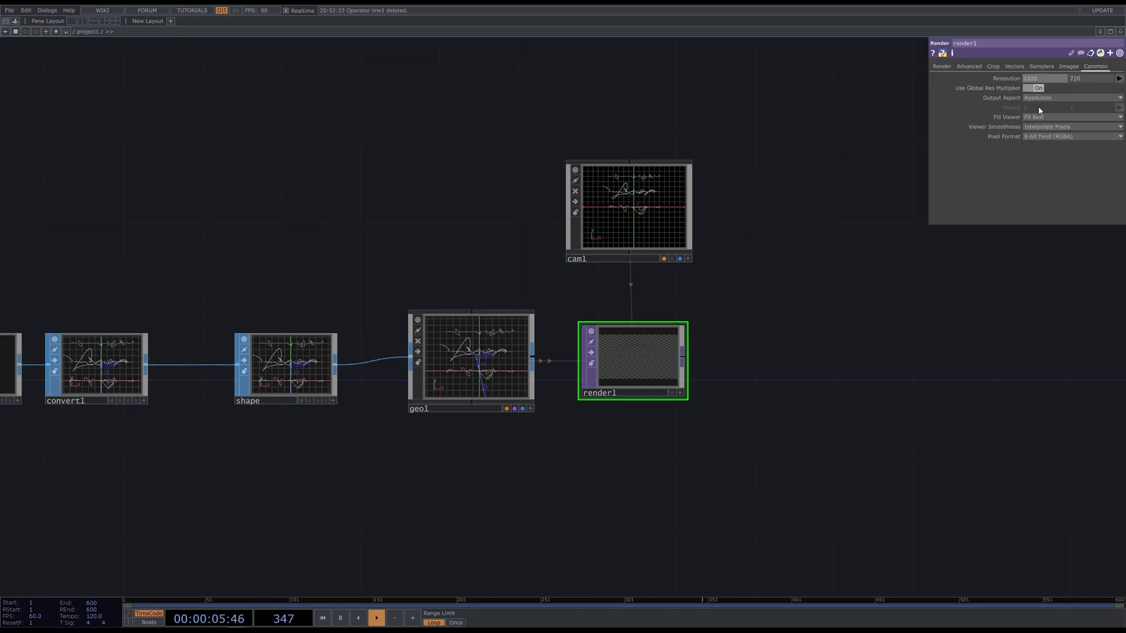
key(Tab)
text(1080)
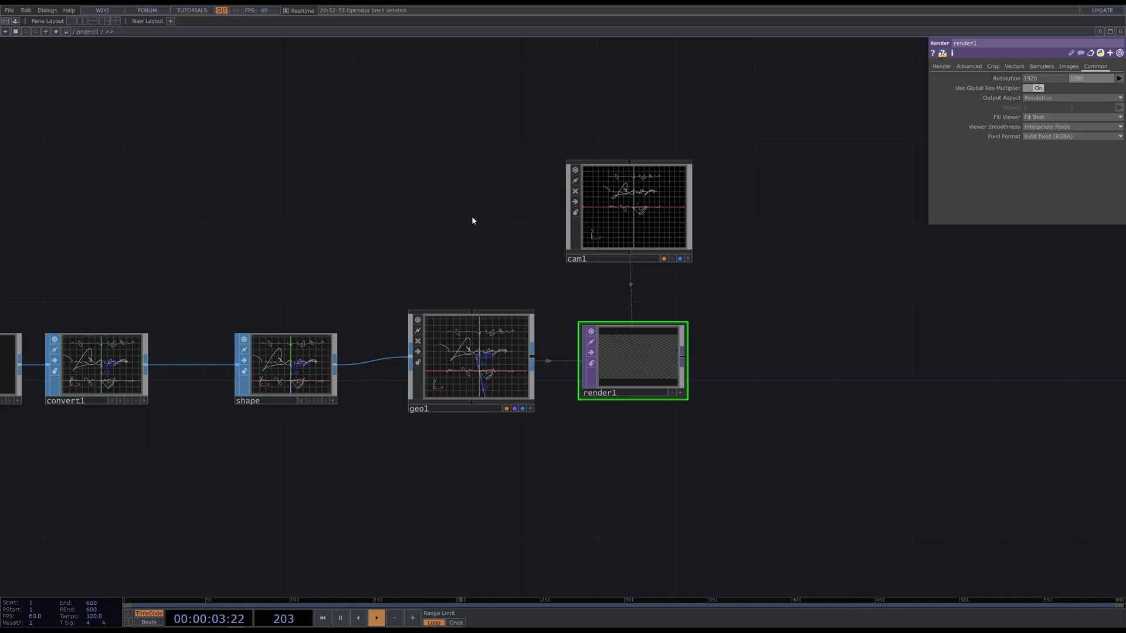
- Create a Constant material and assign it as geo1's material
key(Tab)
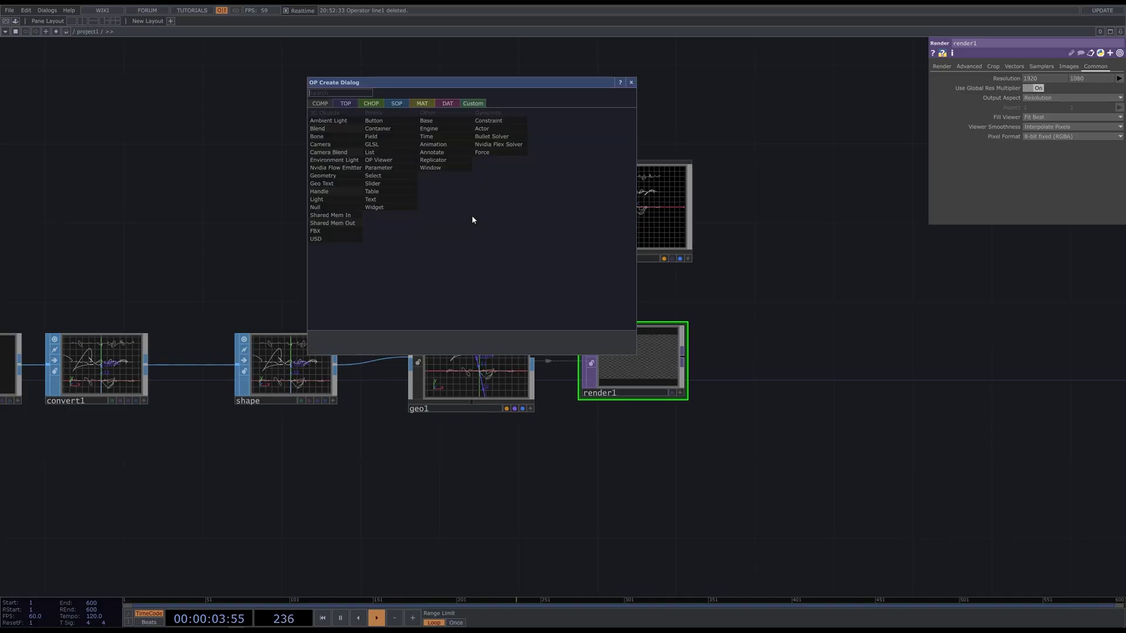
click(421, 103)
click(325, 113)
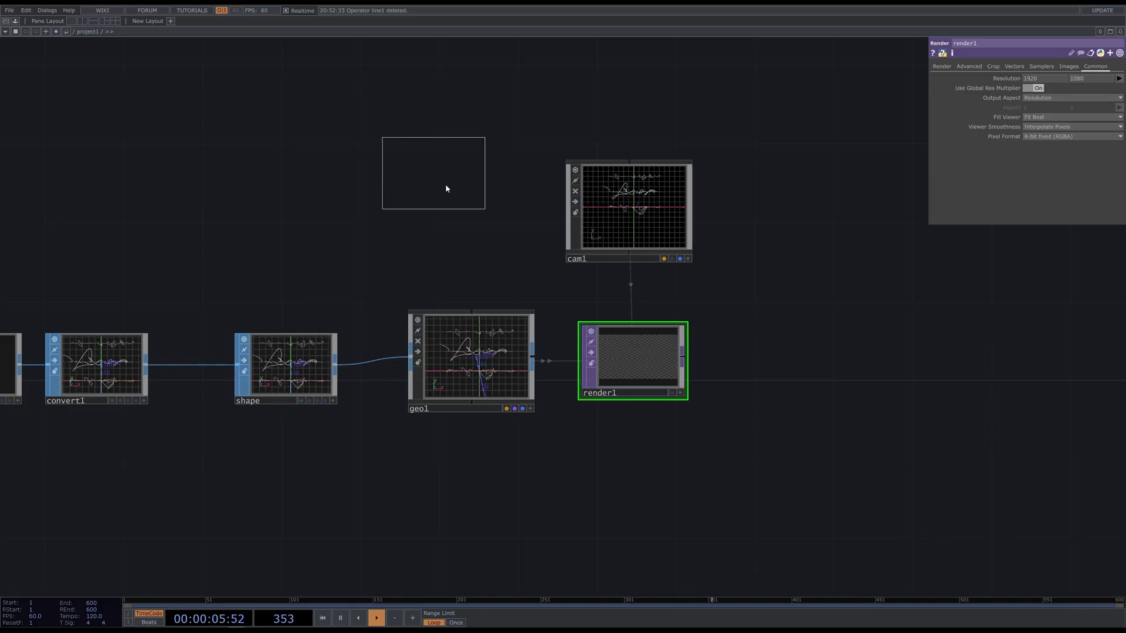
click(457, 206)
drag(475, 221, 463, 341)
click(497, 344)
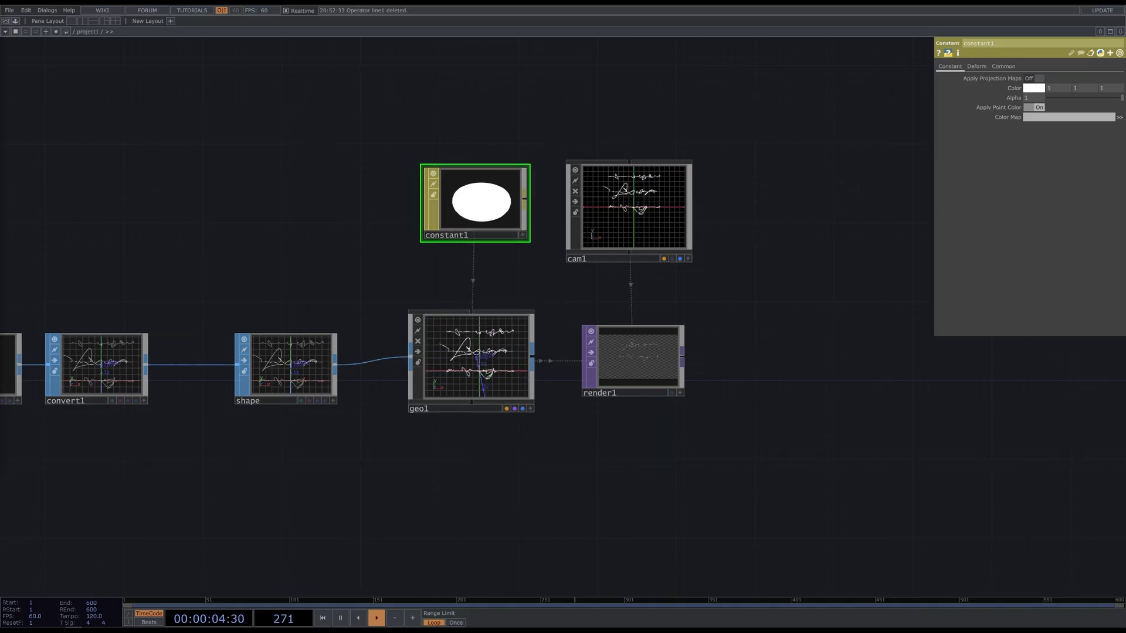
- Chain an RGB Key and an Out TOP after render1
scroll(769, 406, down, 3)
drag(817, 397, 457, 373)
right_click(445, 369)
text(rgb)
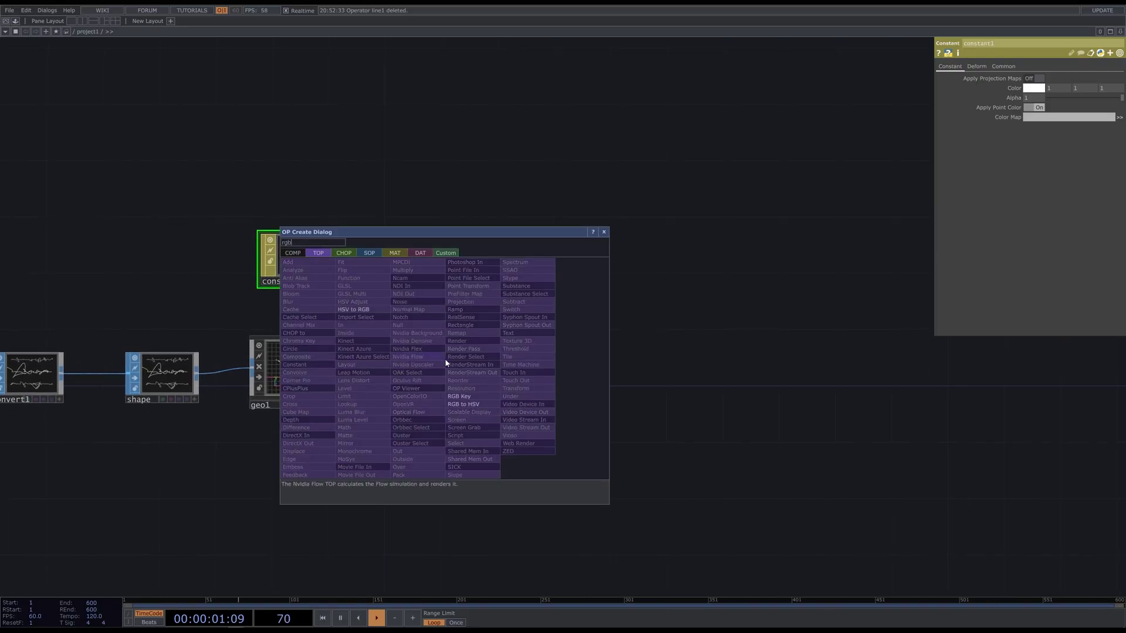
click(485, 398)
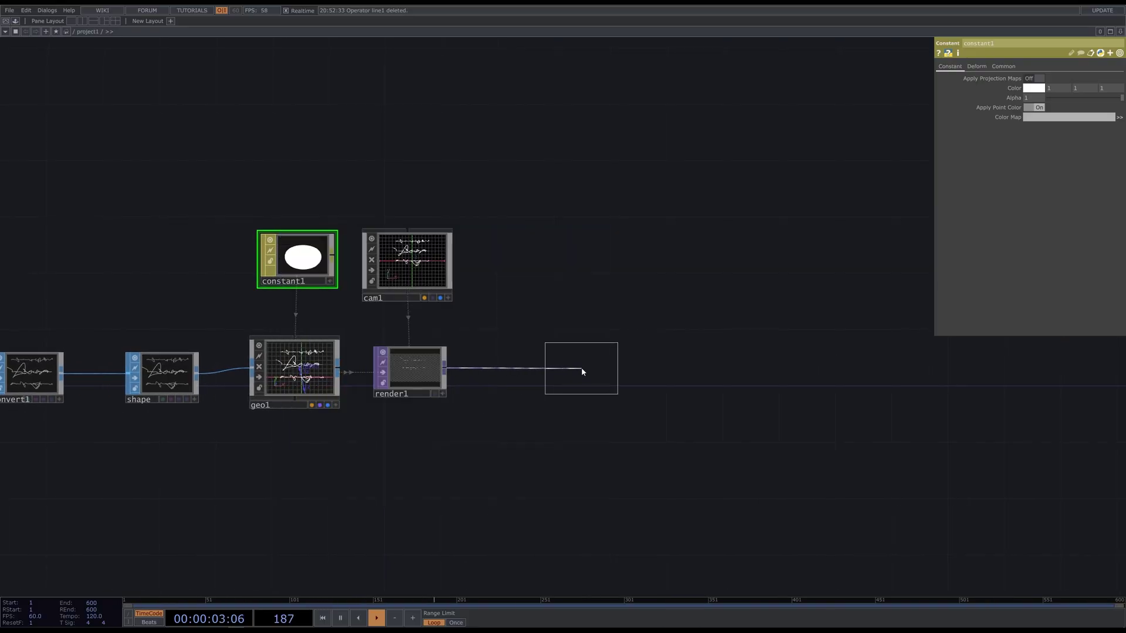
click(582, 367)
right_click(615, 361)
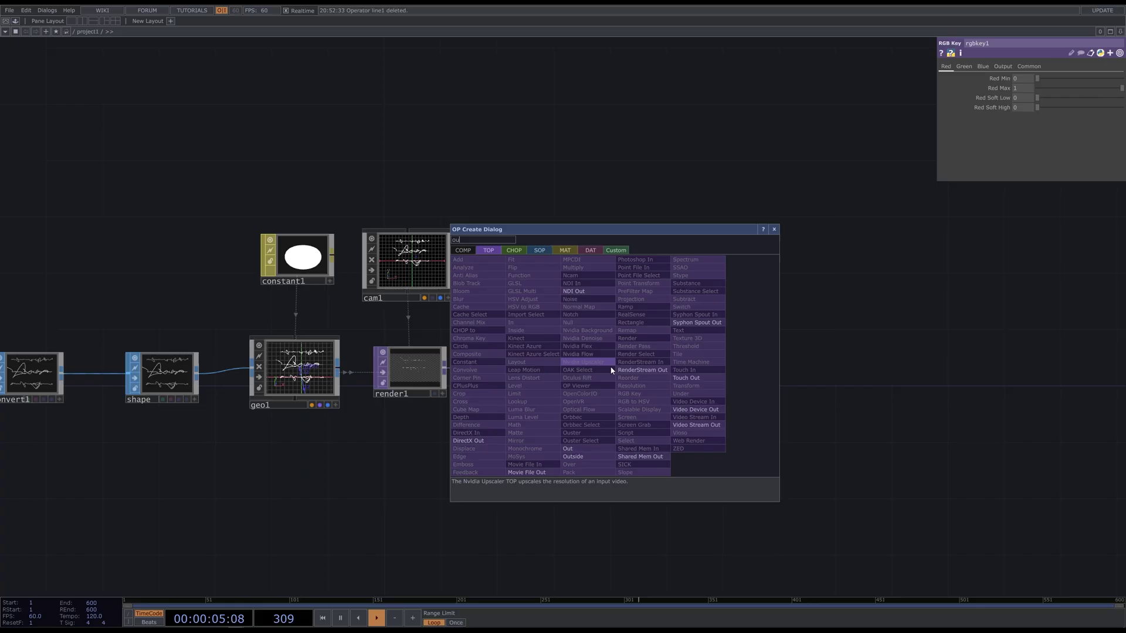
click(570, 450)
click(684, 362)
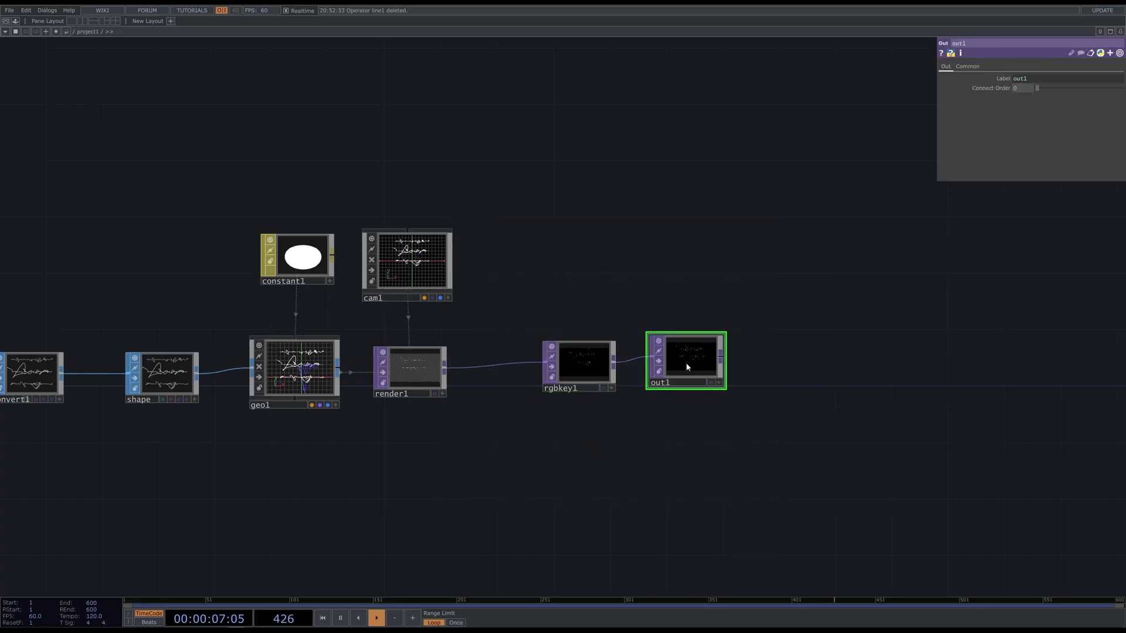
- Show out1 as the full-screen background preview
click(712, 383)
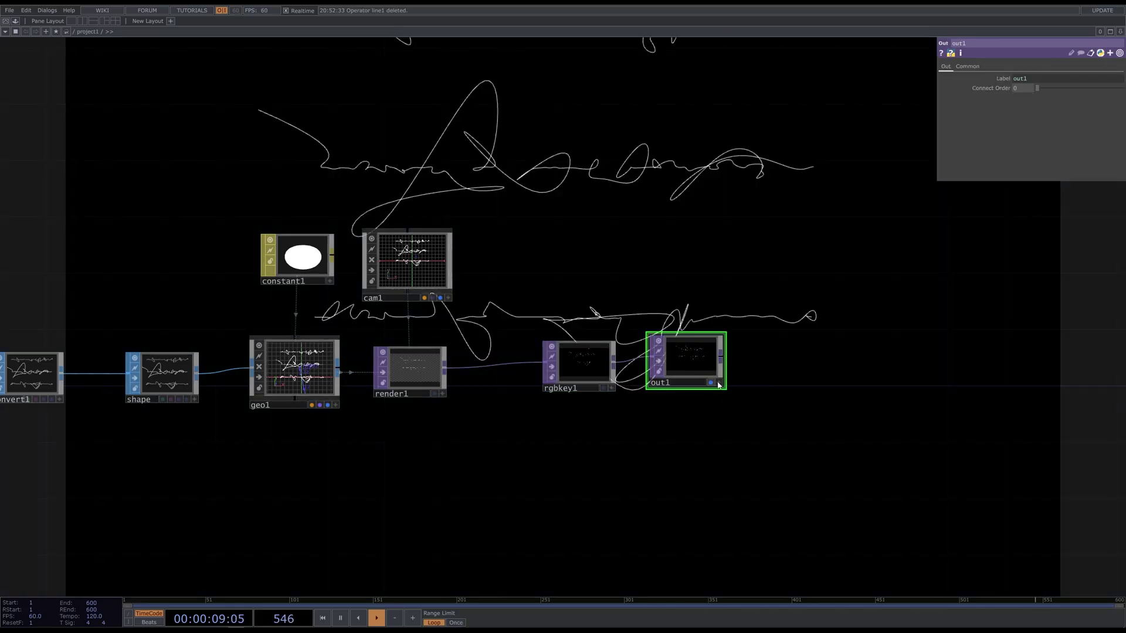
click(718, 383)
middle_drag(690, 360, 684, 389)
- Move geo1 down to Translate Y -0.3
click(294, 370)
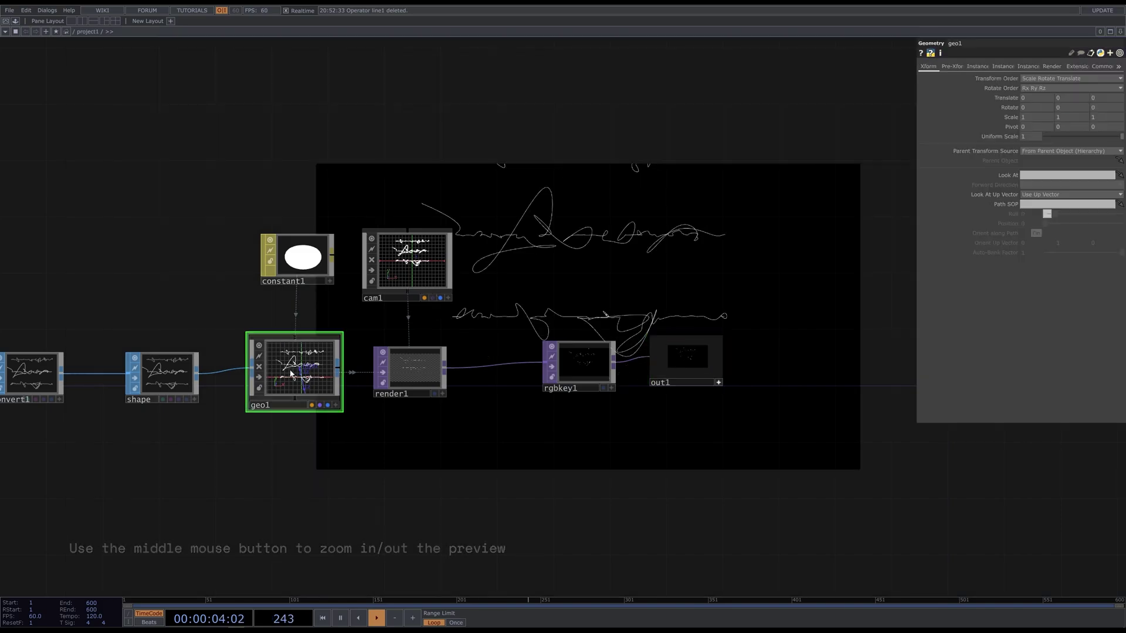
mouse_move(1076, 102)
middle_down()
mouse_move(1075, 89)
mouse_move(1046, 89)
middle_up()
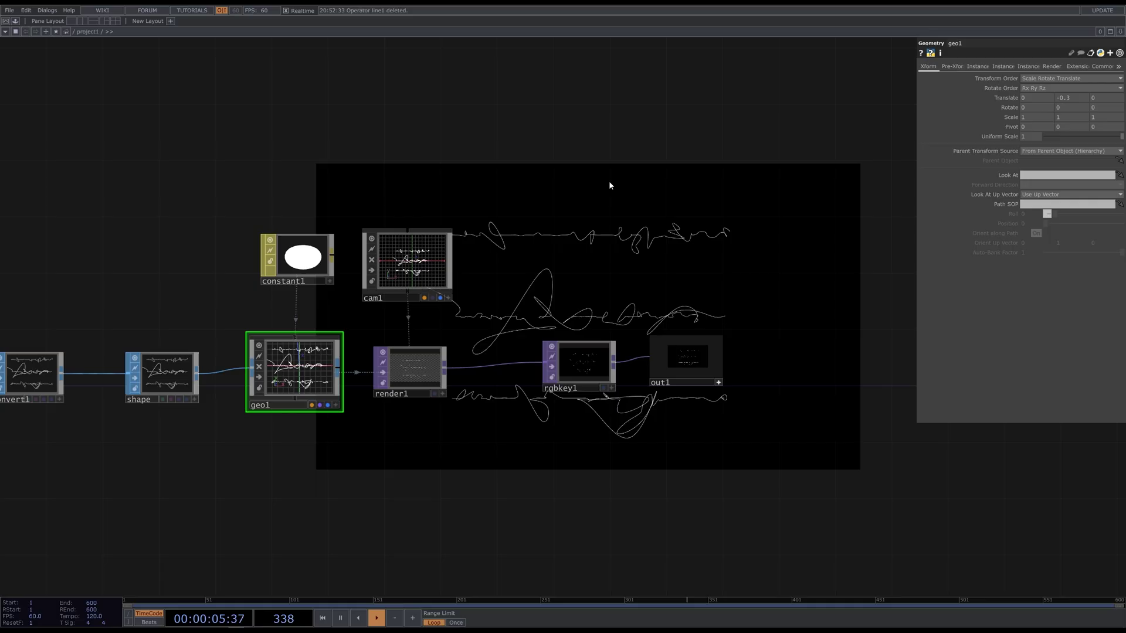
drag(223, 248, 886, 233)
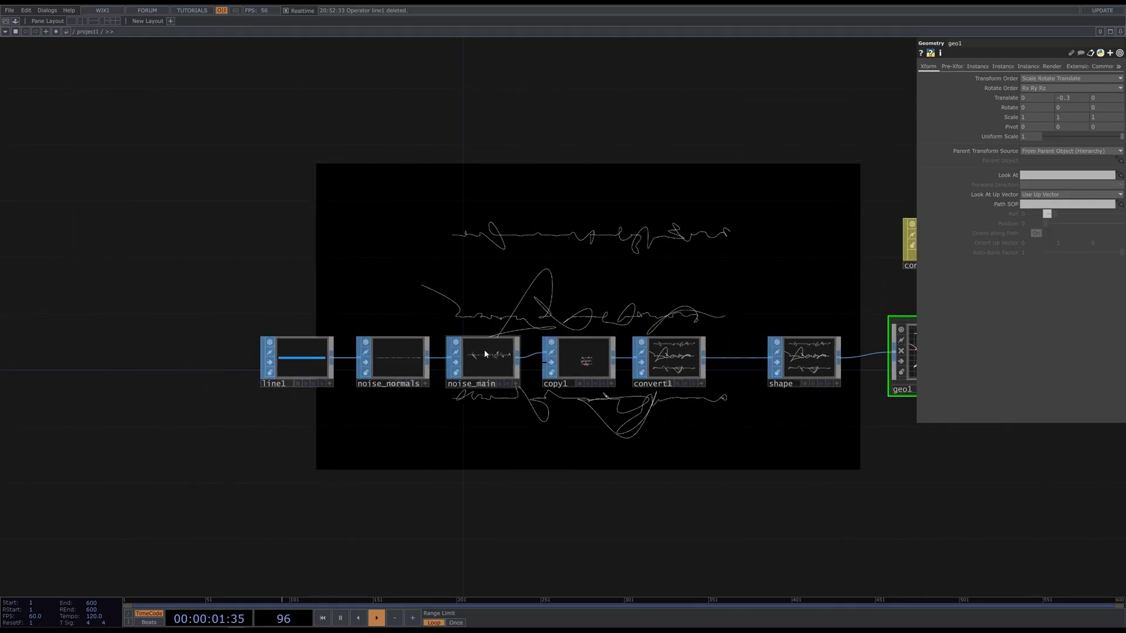
- Raise noise_main's amplitude to 1.15
click(483, 361)
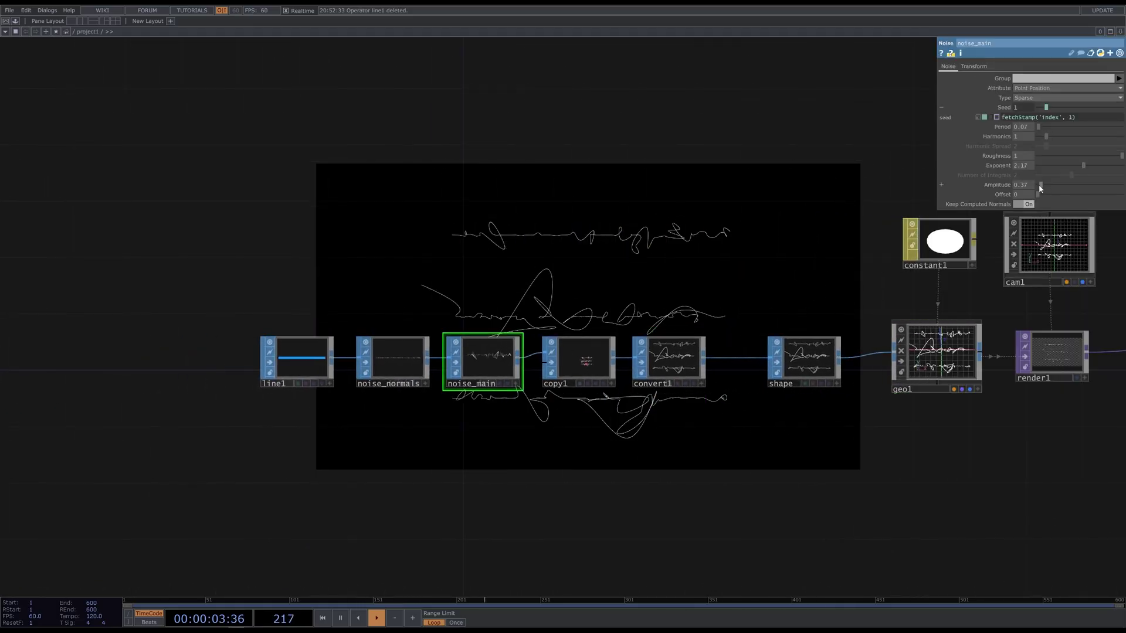
drag(1041, 185, 1047, 186)
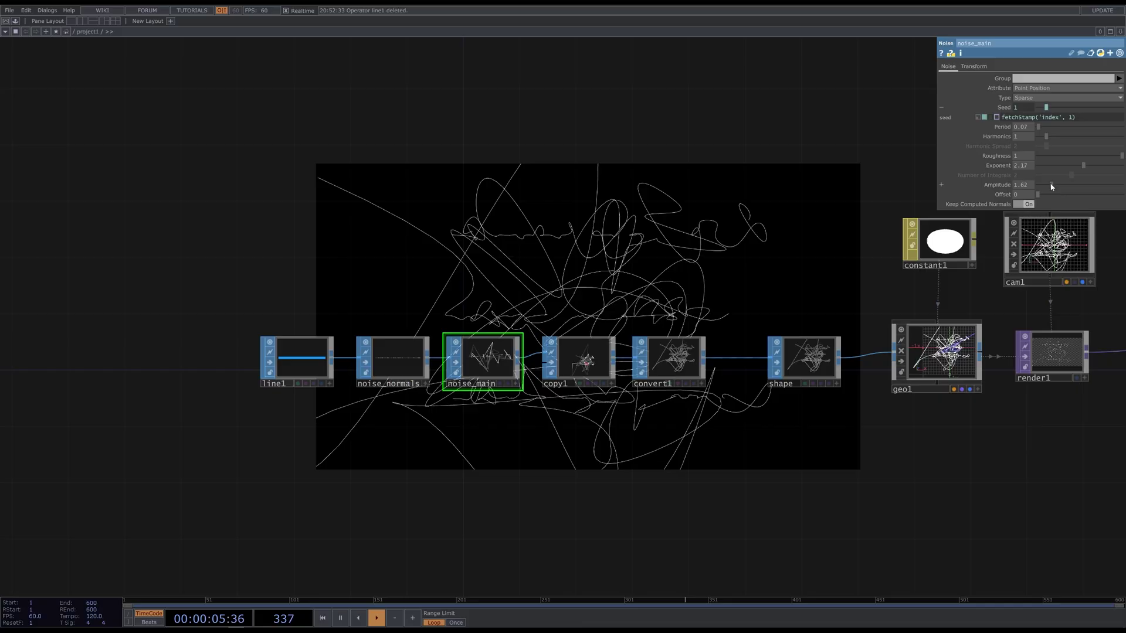
drag(1046, 186, 1047, 185)
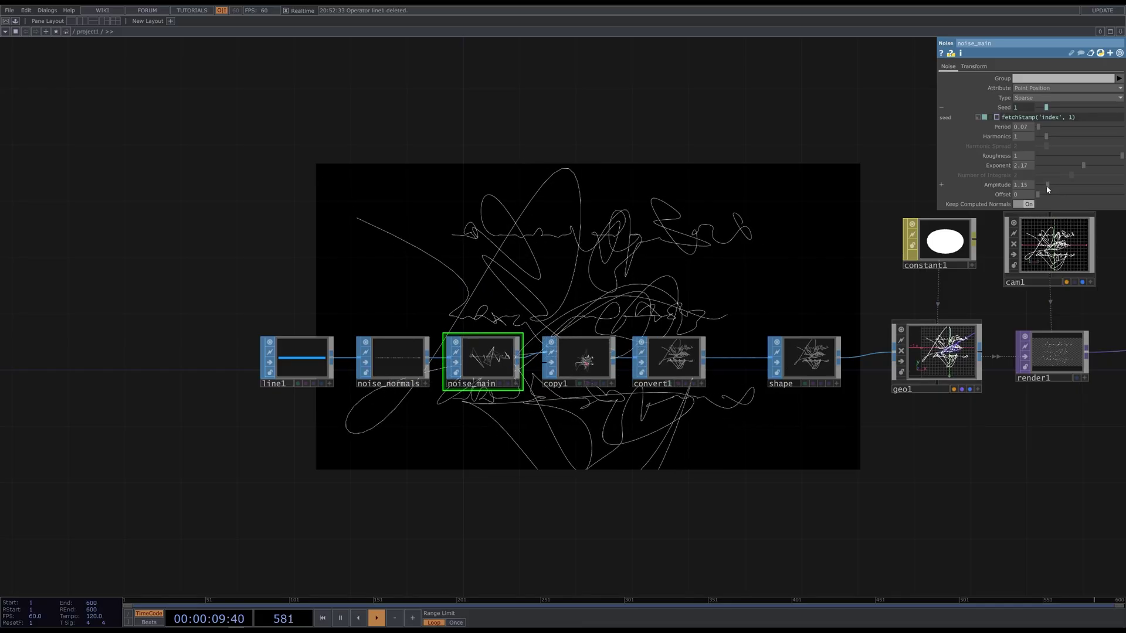
- Set noise_normals' seed to 3.7
click(402, 359)
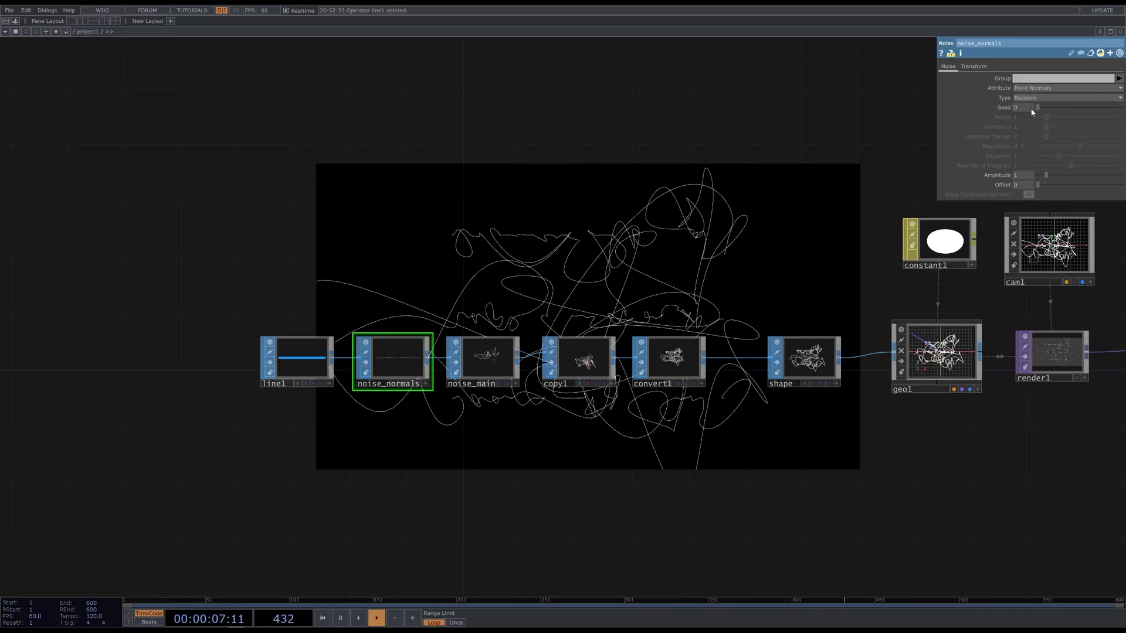
drag(1040, 110, 1071, 106)
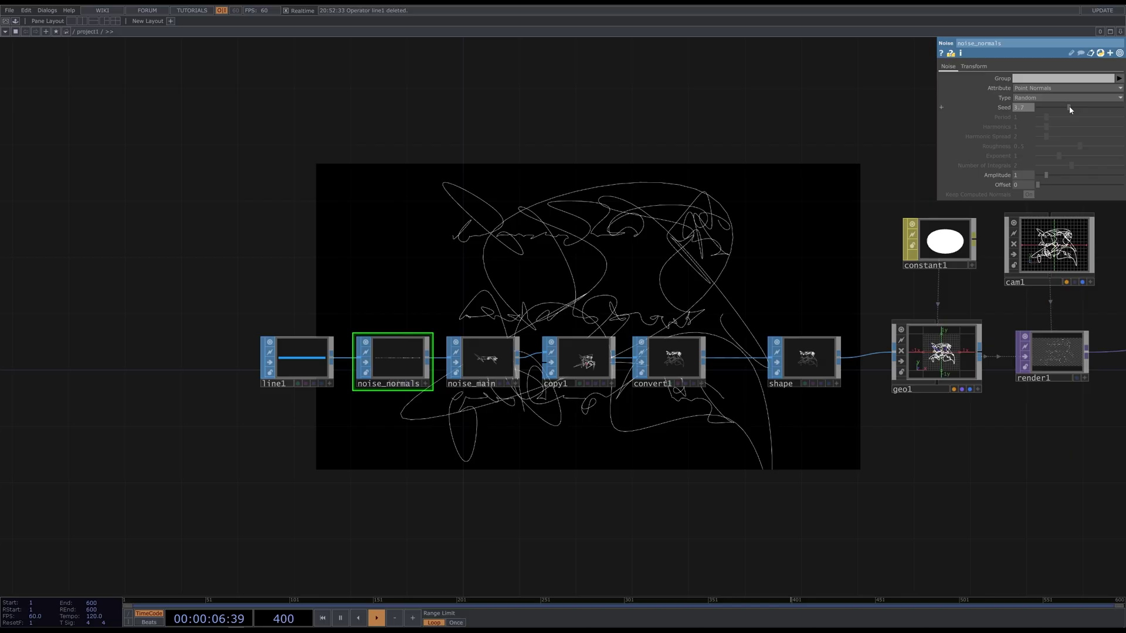
scroll(711, 200, down, 5)
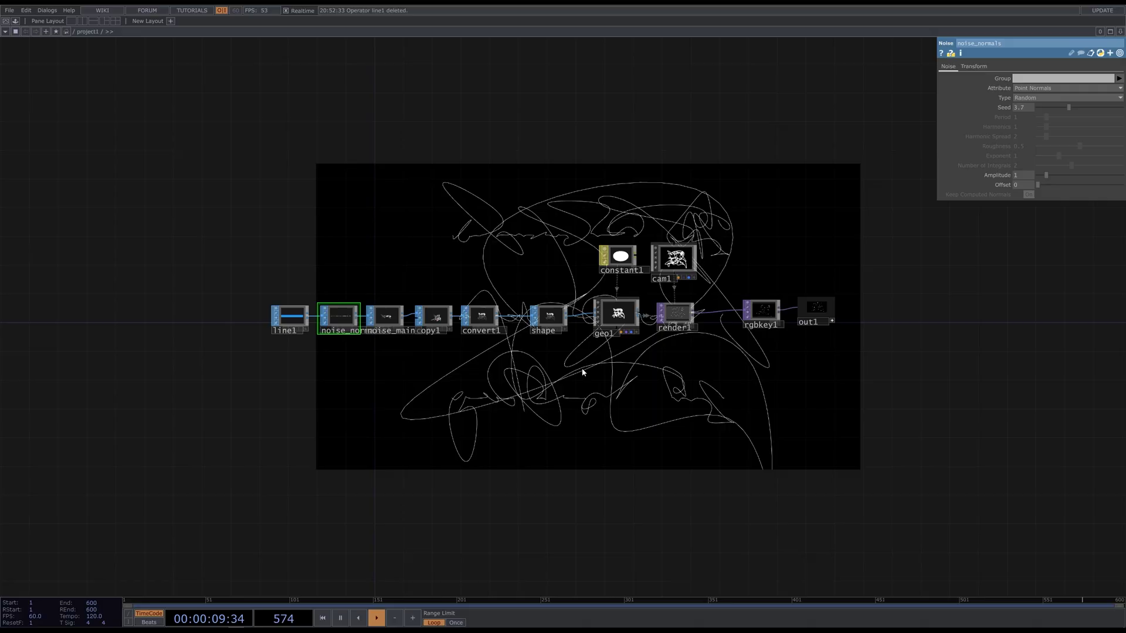
- Add a rectangle1 Rectangle SOP with size 0.007 and wire it into geo1
scroll(582, 372, up, 3)
key(Tab)
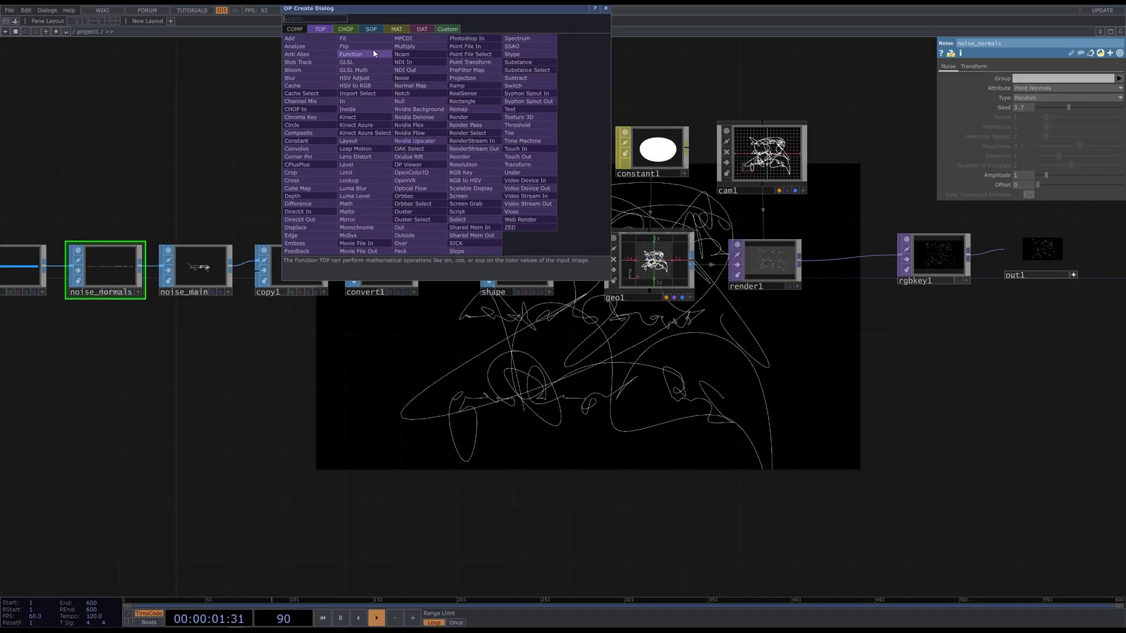
click(371, 29)
text(re)
click(418, 219)
click(512, 179)
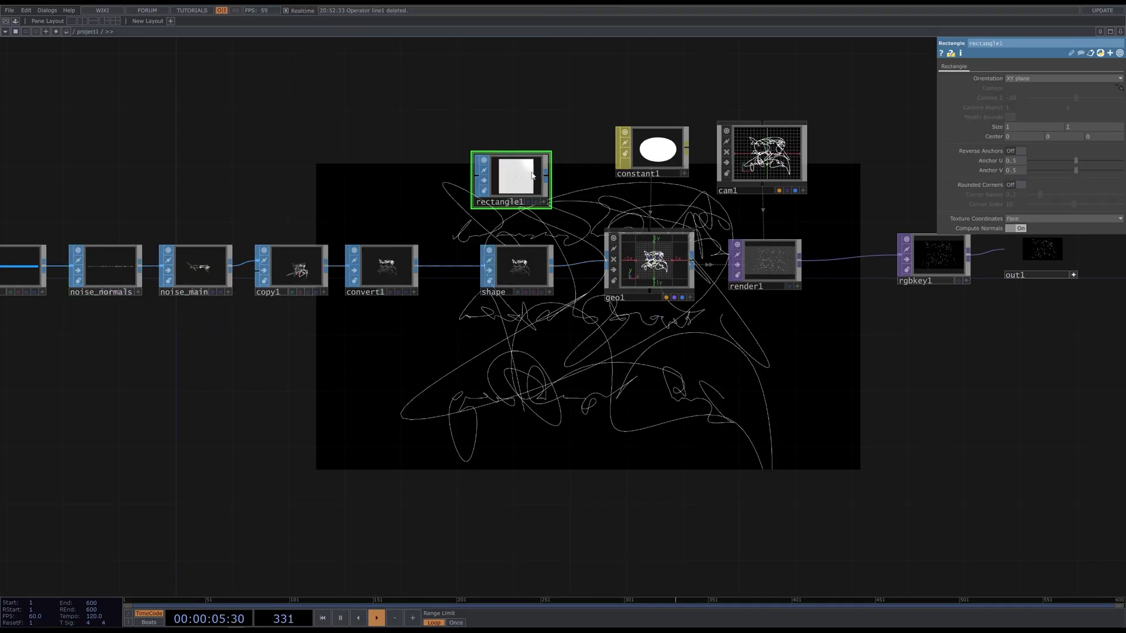
middle_click(997, 128)
mouse_move(997, 130)
middle_down()
mouse_move(995, 115)
mouse_move(997, 126)
middle_up()
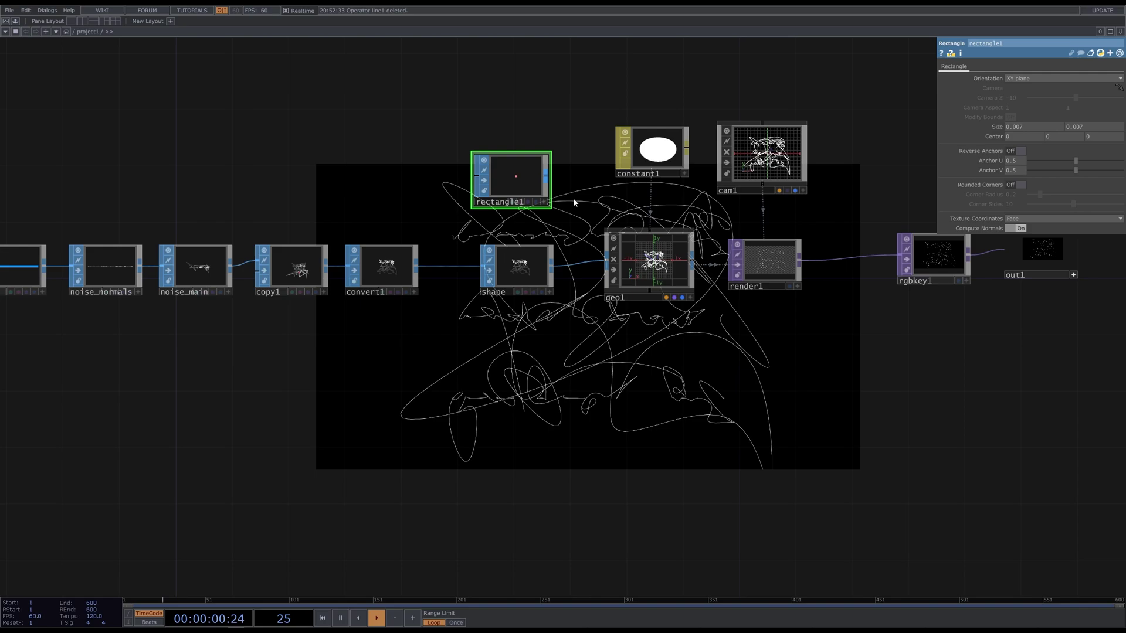
click(546, 174)
click(607, 260)
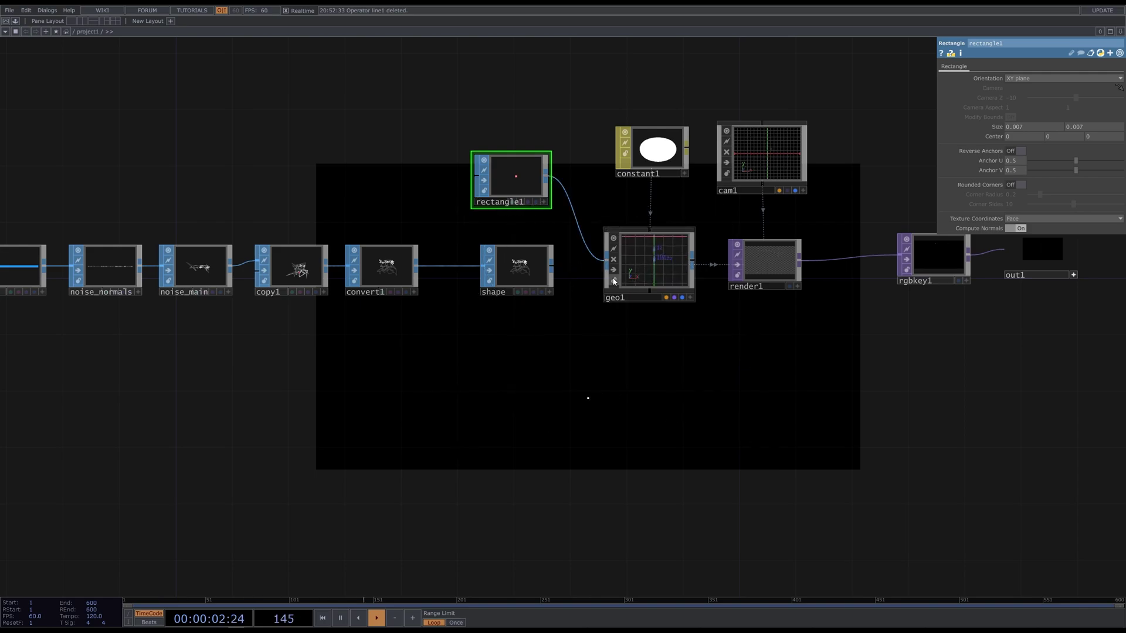
- Move the line1-to-shape chain lower and align rectangle1 level with geo1
scroll(614, 281, down, 4)
drag(575, 320, 293, 264)
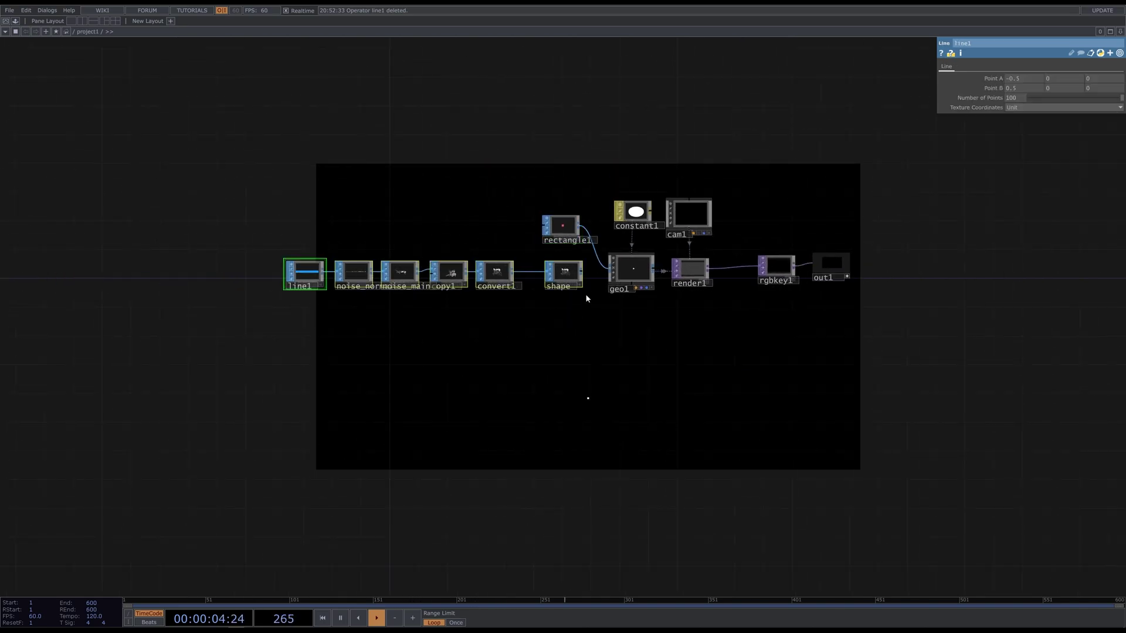
drag(557, 277, 433, 338)
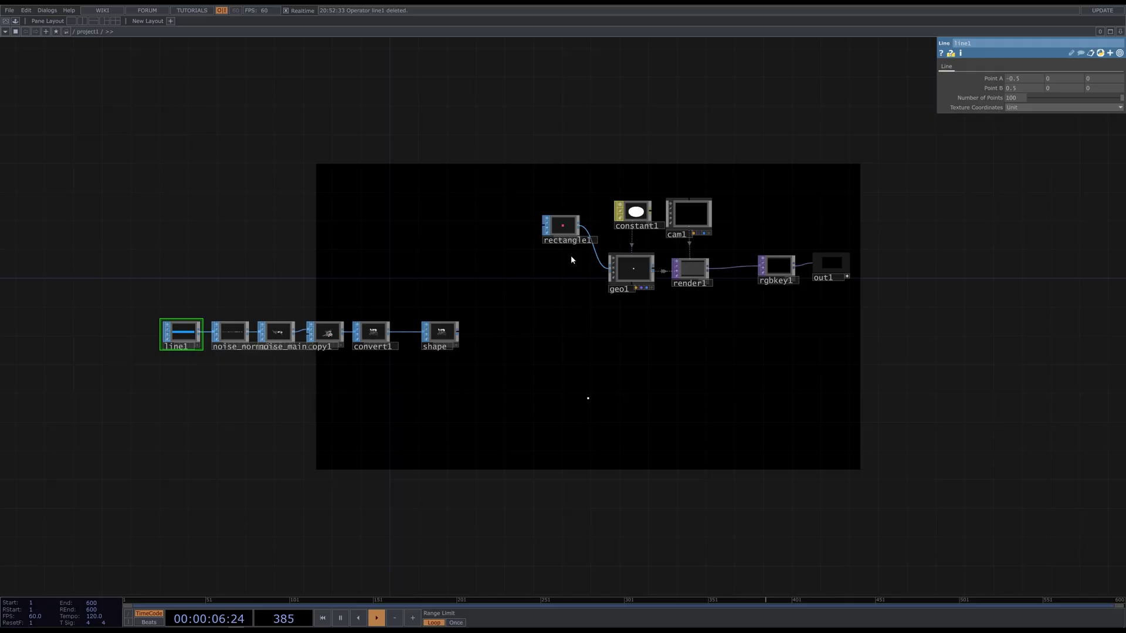
drag(559, 238, 563, 274)
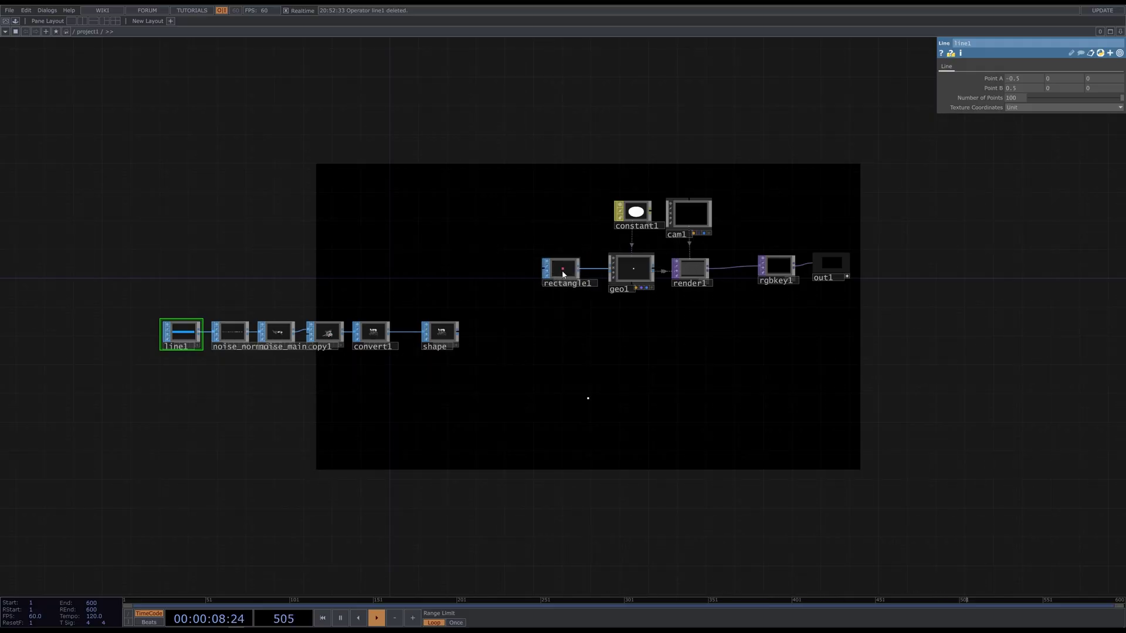
scroll(472, 334, up, 5)
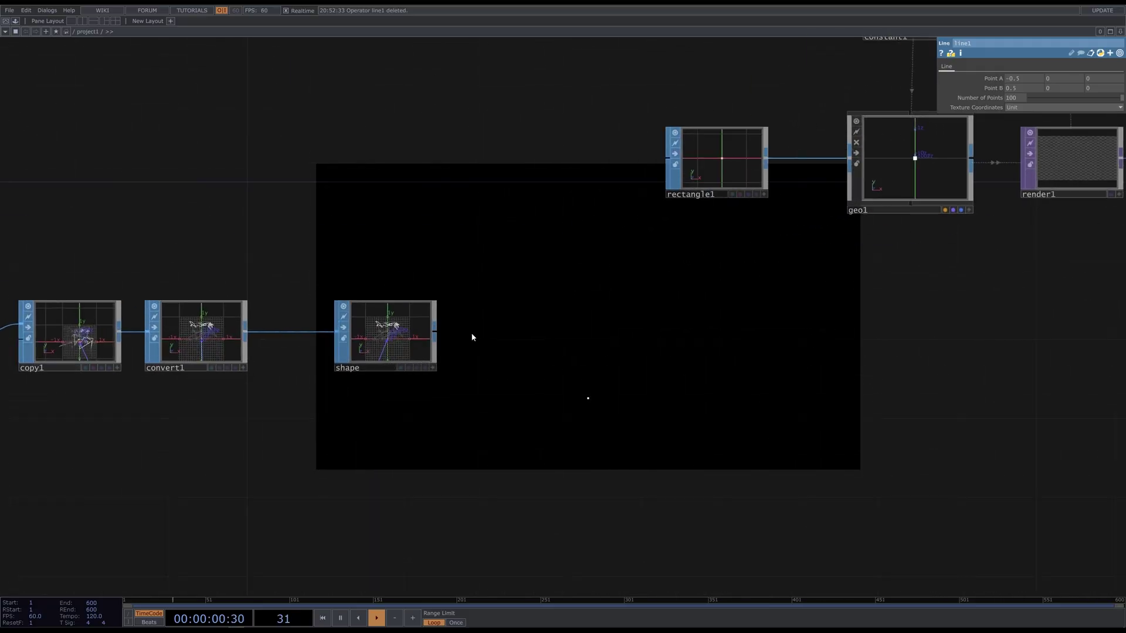
right_click(435, 332)
- Add a sopto1 SOP to CHOP after shape, feeding a Null CHOP renamed pos
click(307, 239)
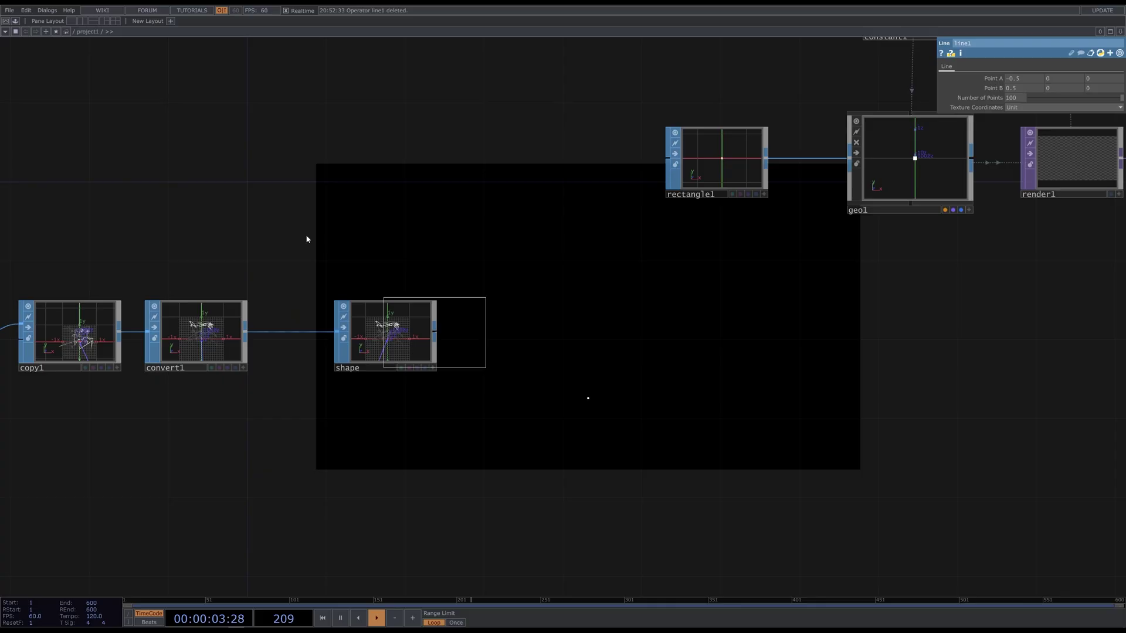
click(390, 464)
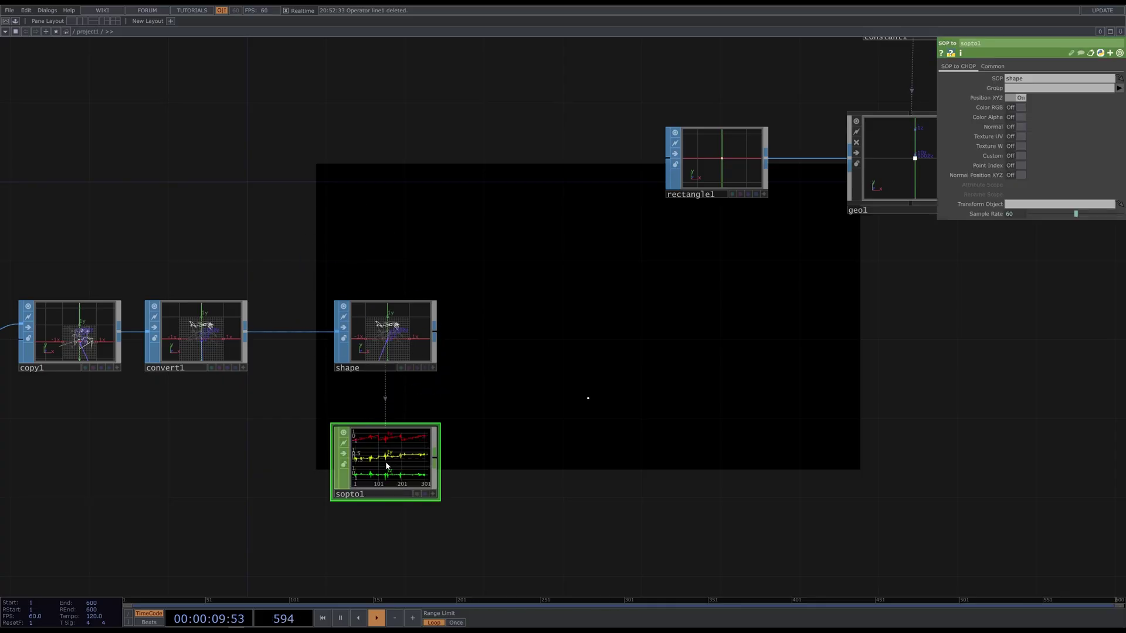
right_click(435, 460)
click(464, 447)
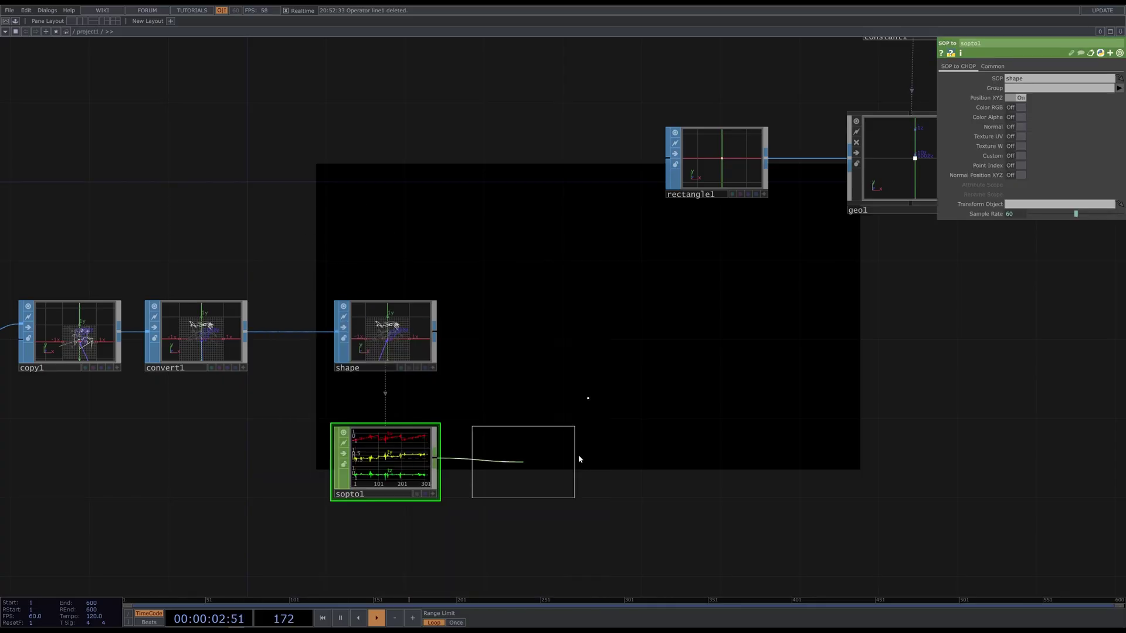
click(587, 455)
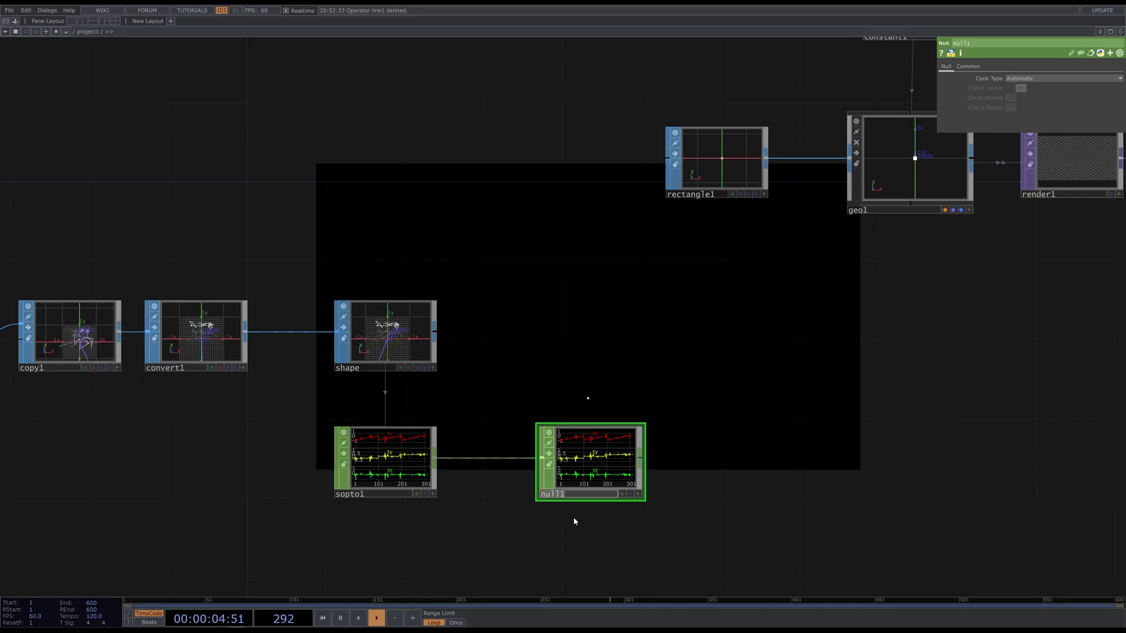
text(pos)
key(Return)
scroll(784, 455, right, 5)
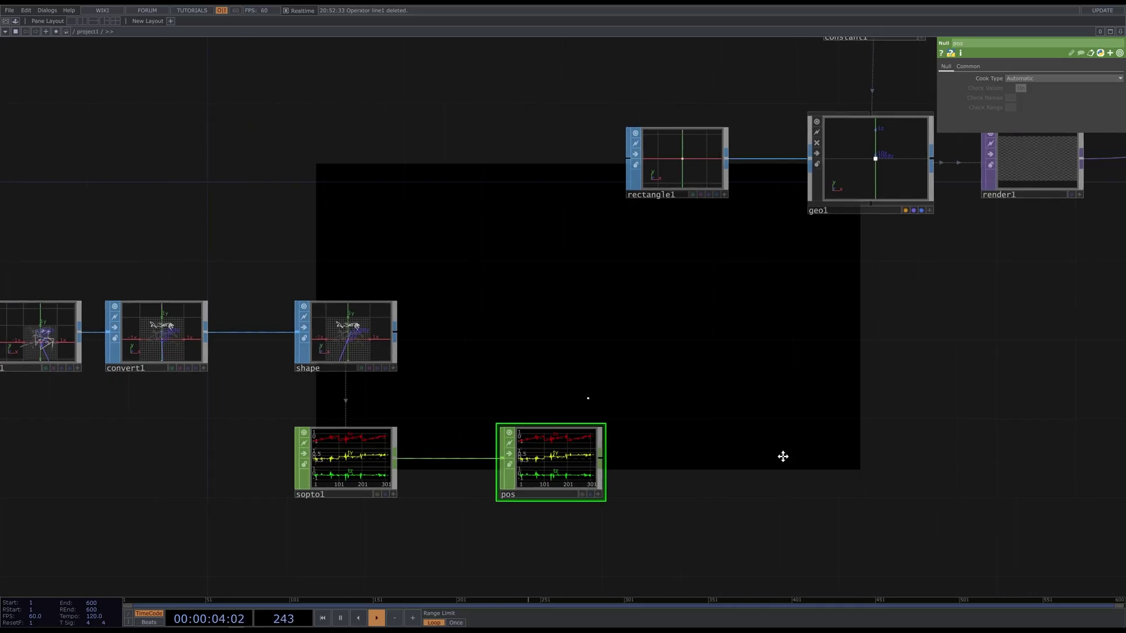
- Turn on geo1 instancing with pos as Translate OP and tx, ty, tz for Translate X/Y/Z
click(730, 165)
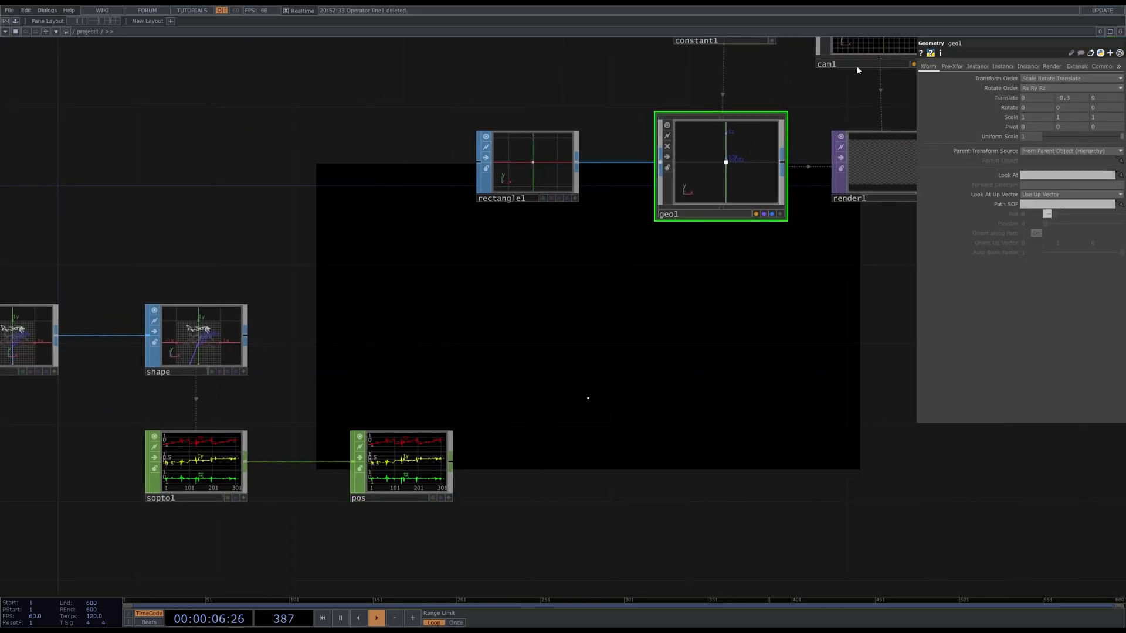
click(977, 66)
click(1035, 78)
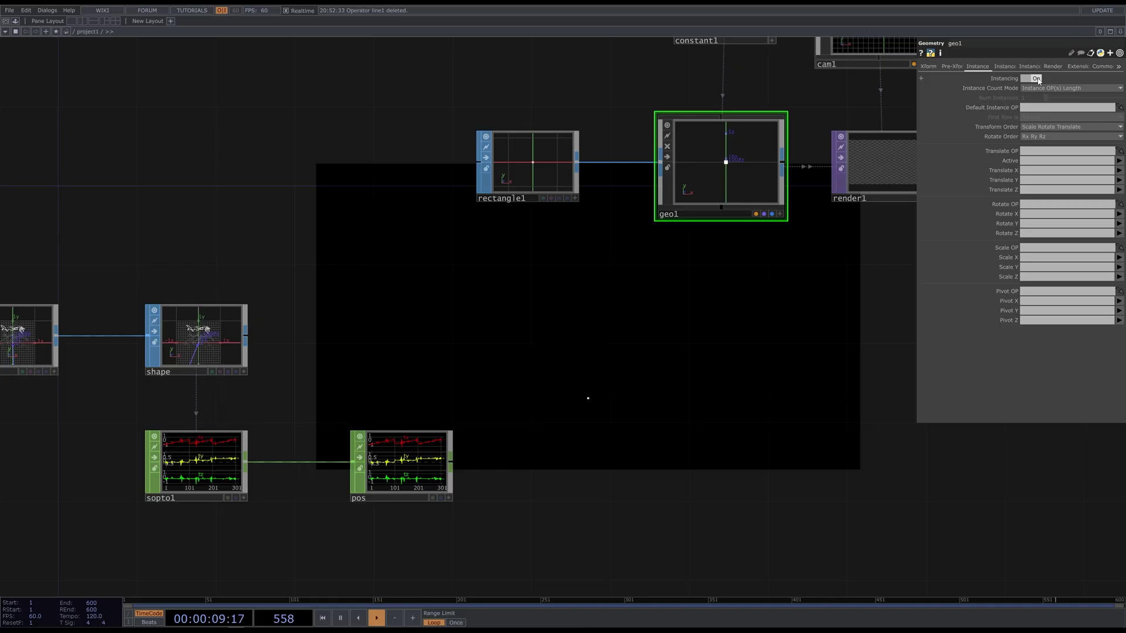
drag(421, 451, 1053, 152)
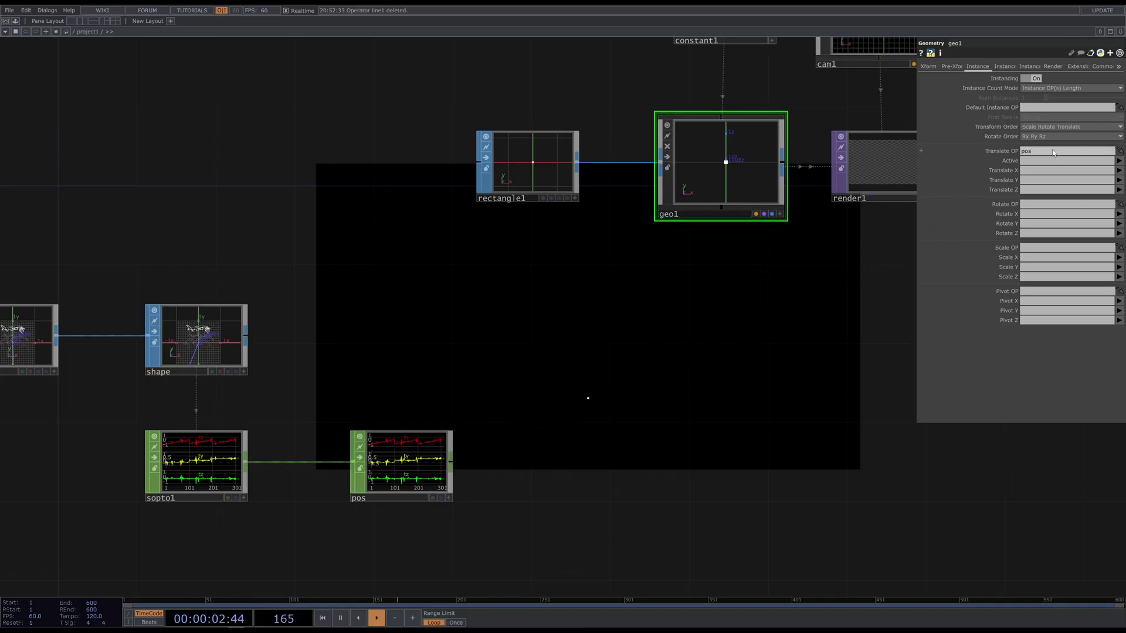
click(1119, 170)
click(1121, 181)
click(1119, 180)
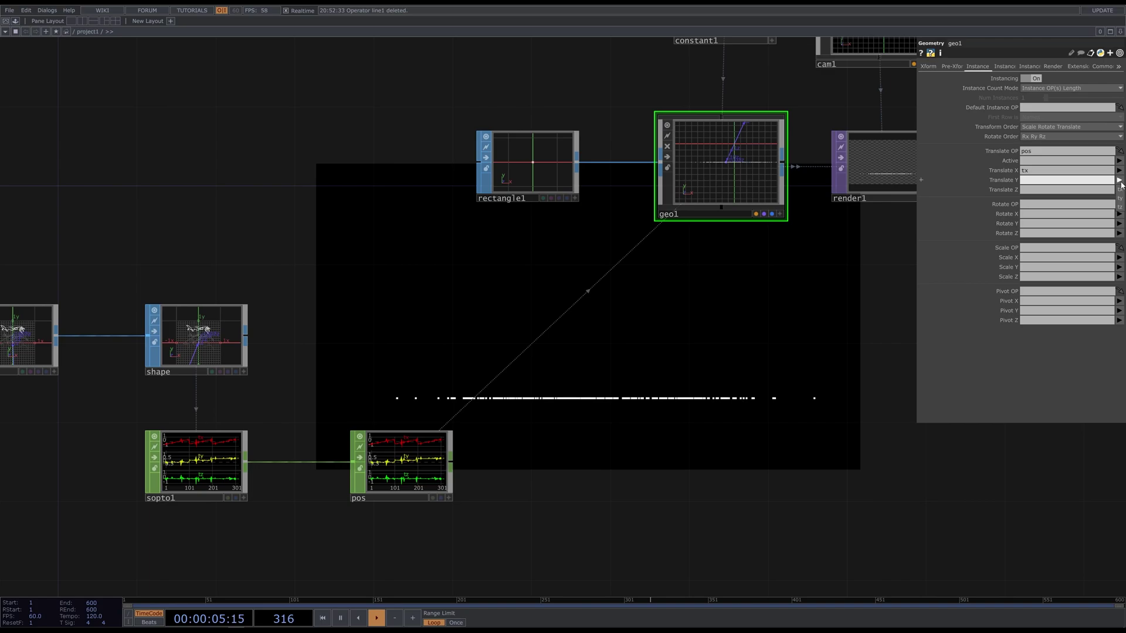
click(1121, 202)
click(1120, 189)
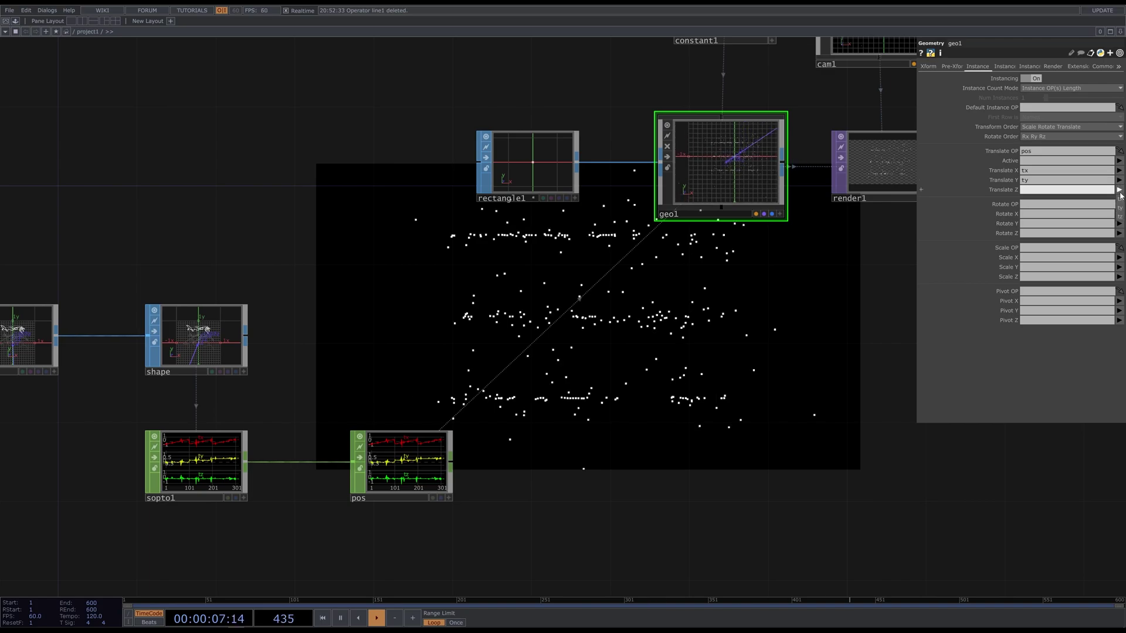
click(1121, 218)
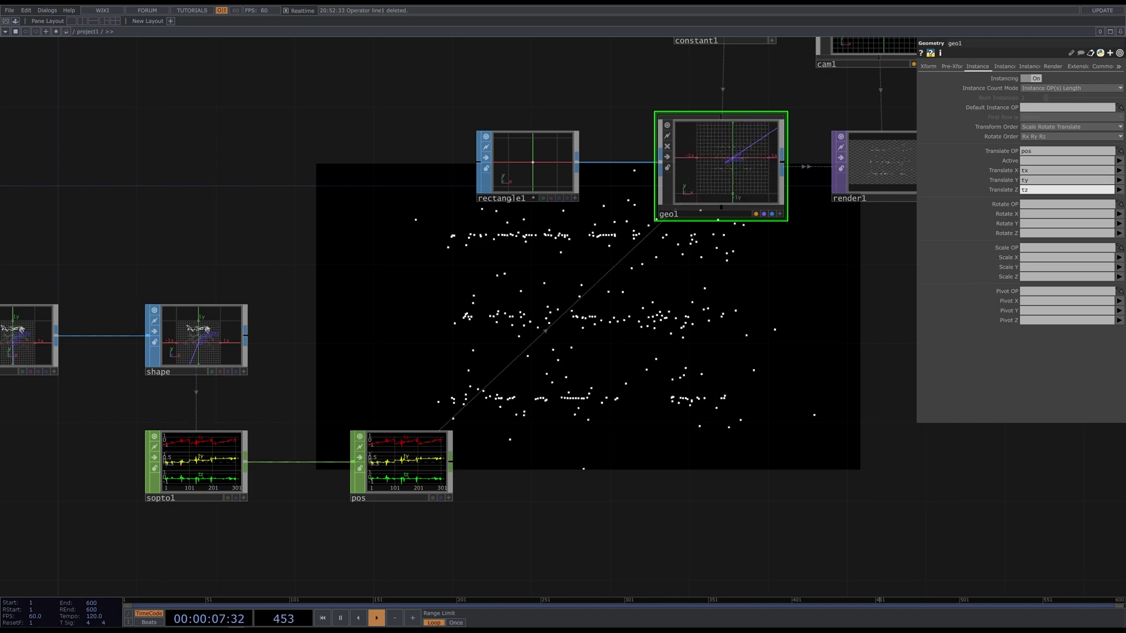
scroll(397, 196, down, 3)
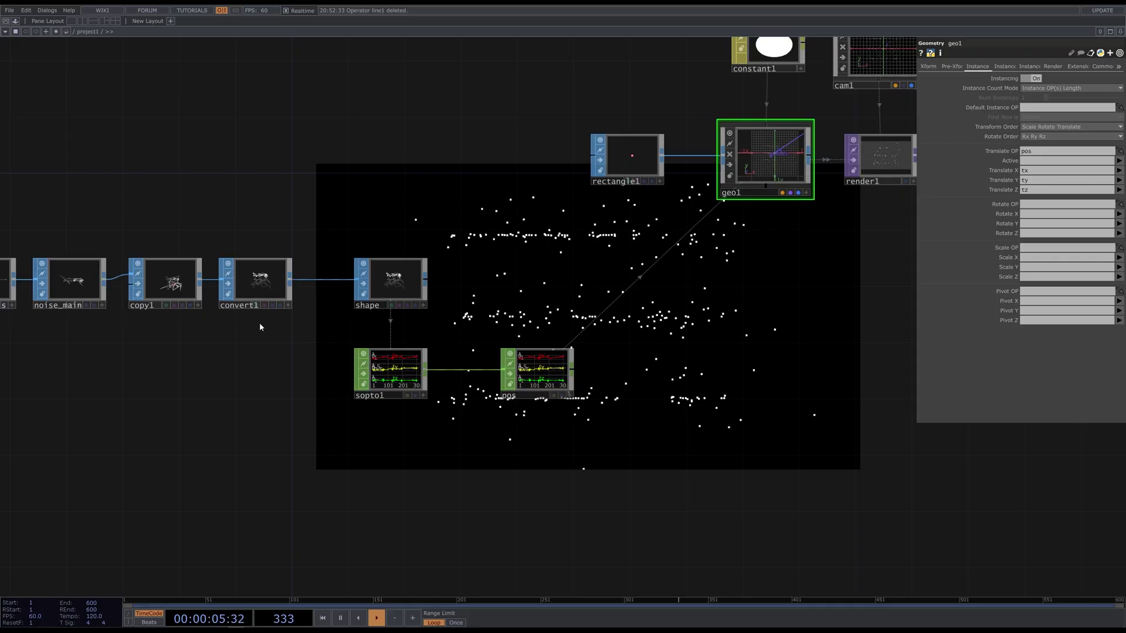
- Insert a refine1 Refine SOP on the wire between convert1 and shape
drag(259, 327, 200, 225)
drag(608, 292, 508, 291)
key(Tab)
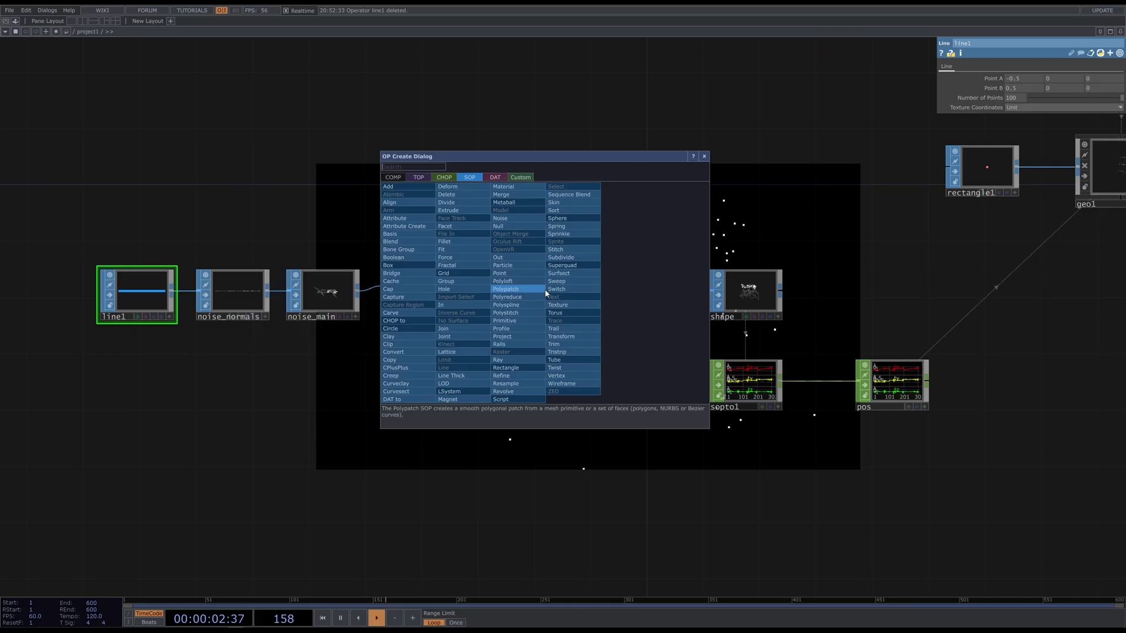
text(ref)
click(501, 376)
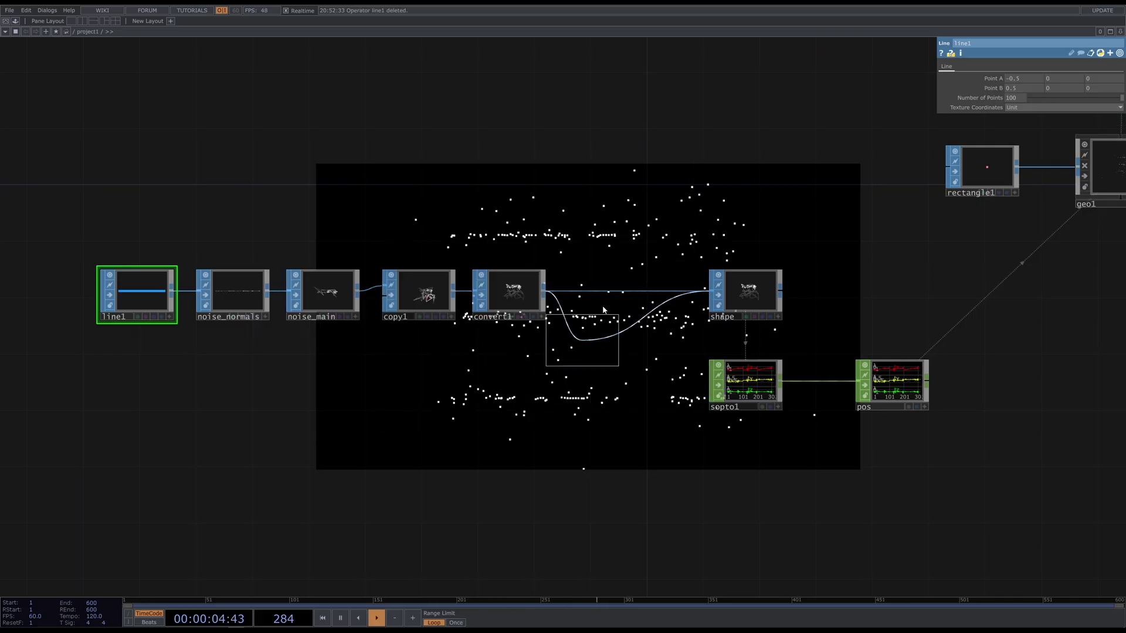
click(621, 272)
scroll(644, 252, up, 3)
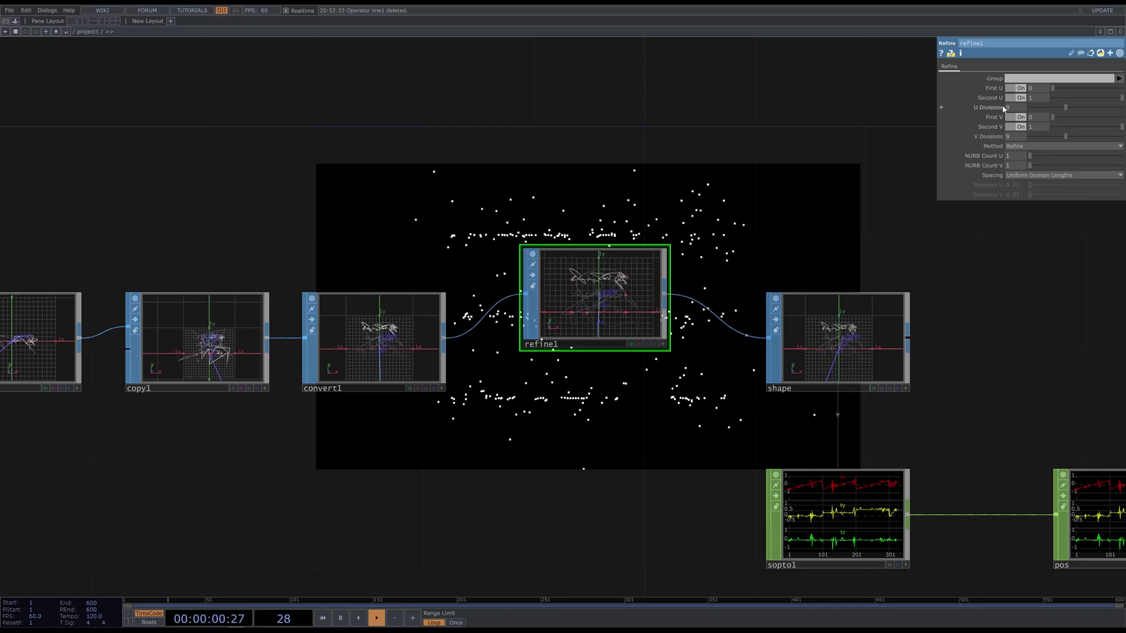
- Set refine1's U Divisions to 3000 and Method to Subdivide, then shift pos right
click(1006, 108)
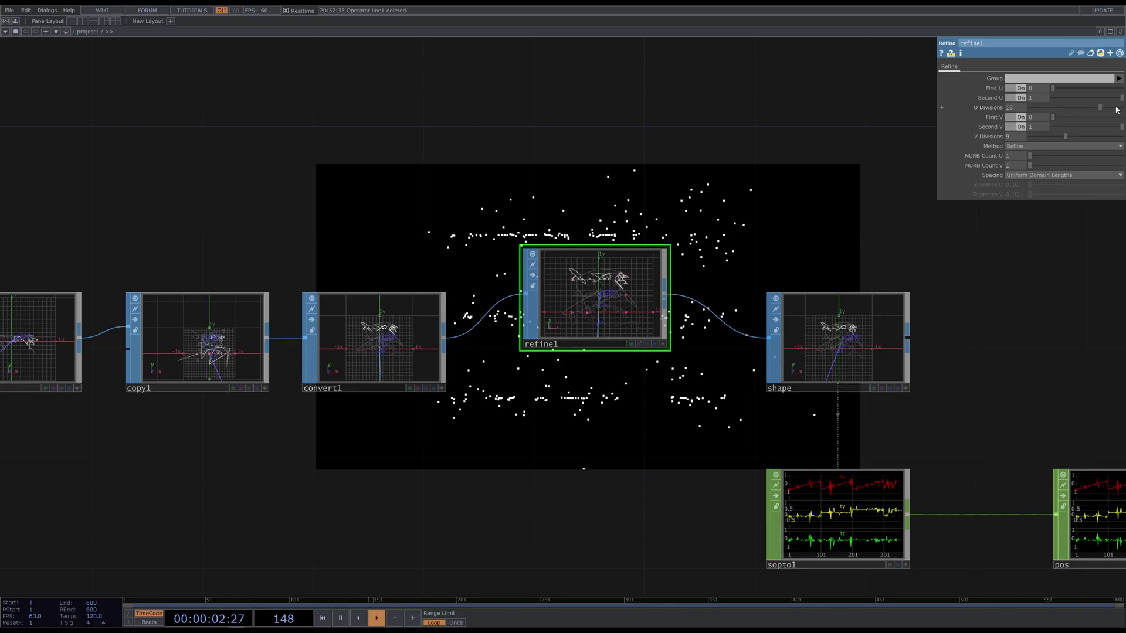
text(20)
key(Return)
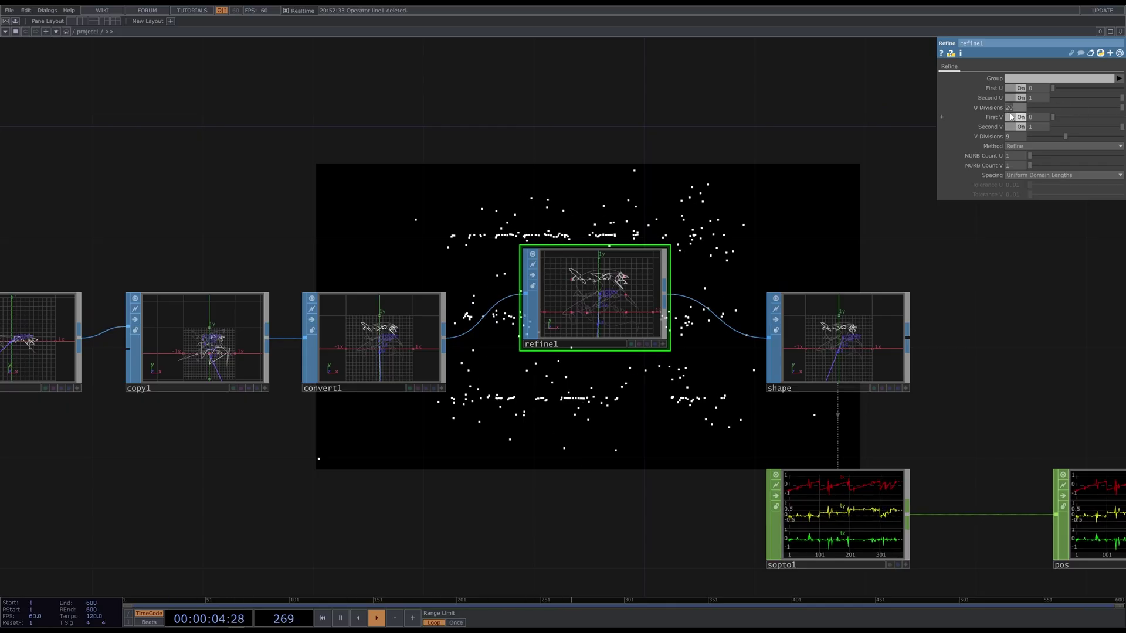
text(00)
key(Return)
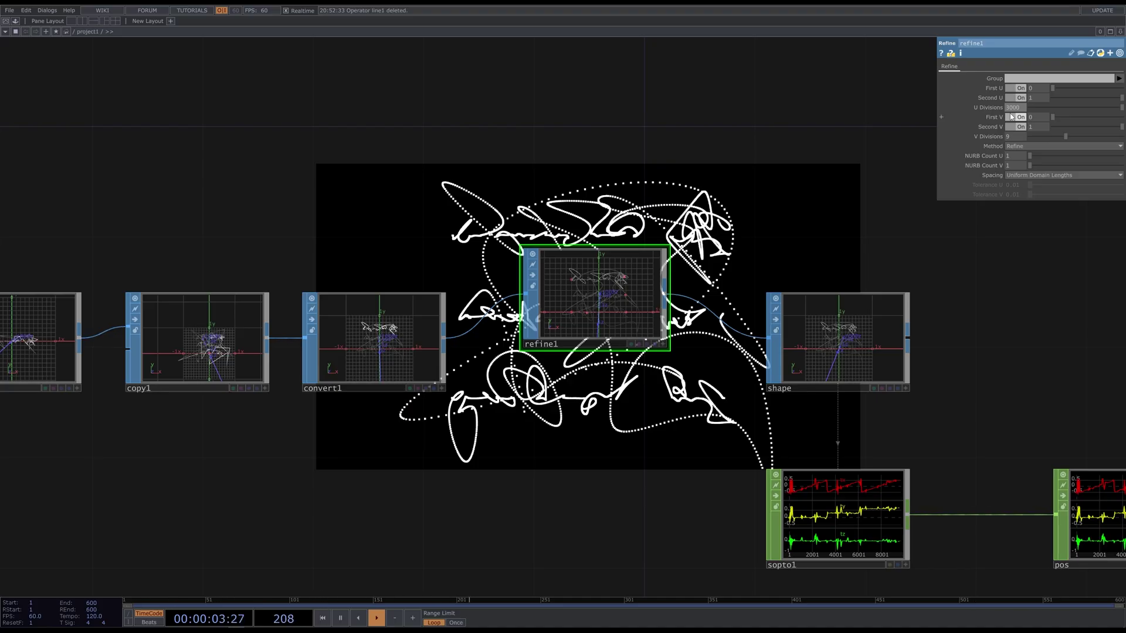
click(1026, 146)
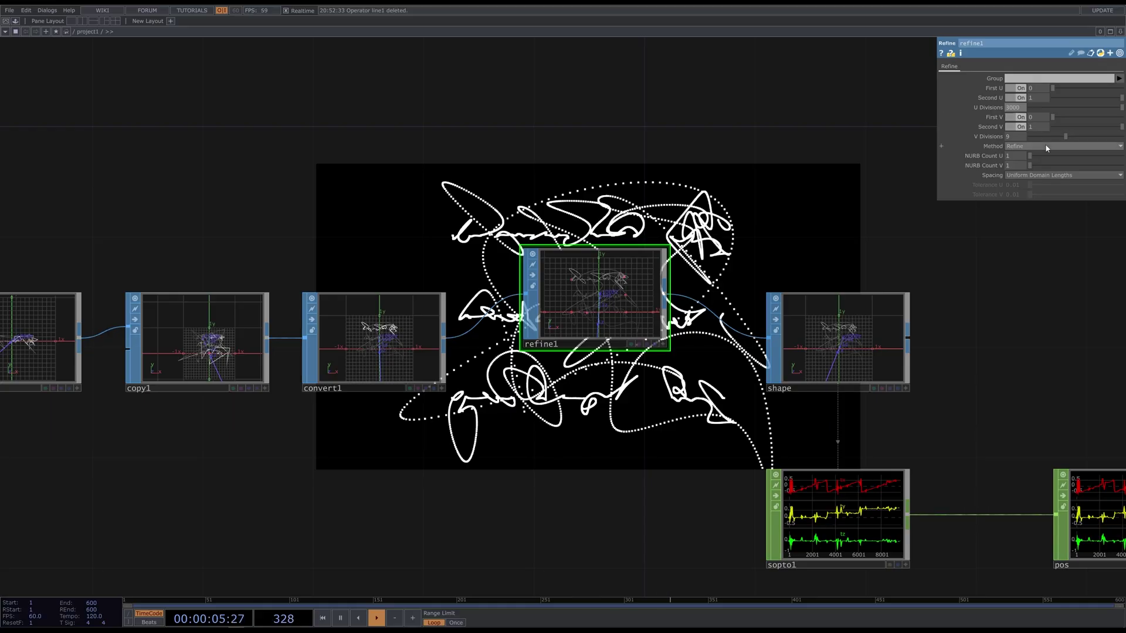
click(1026, 172)
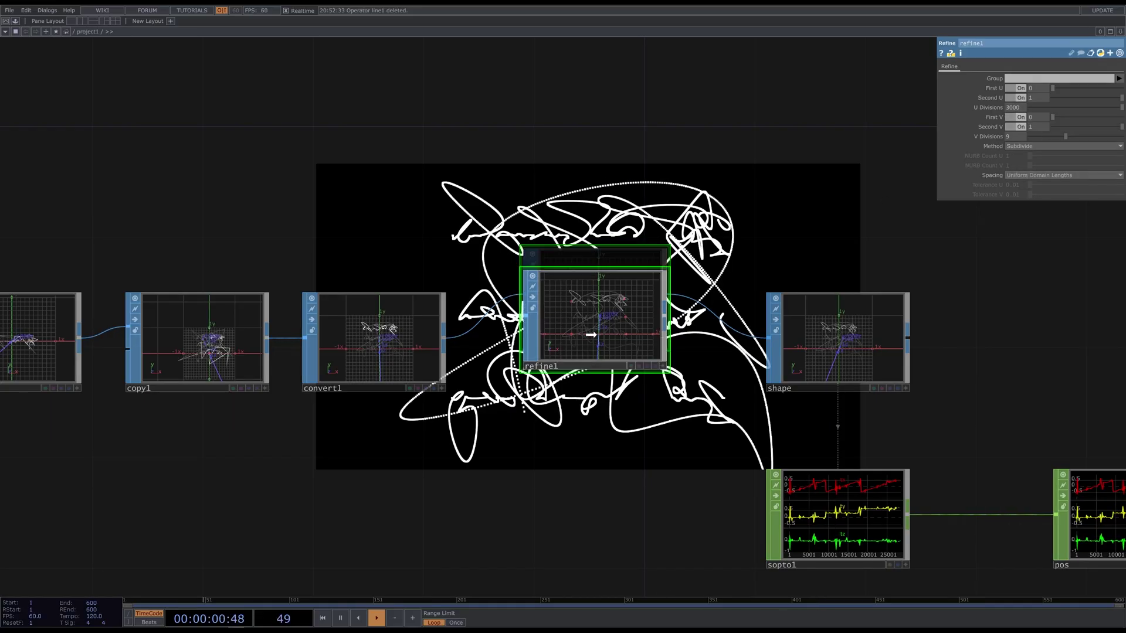
scroll(595, 316, down, 3)
drag(779, 320, 358, 329)
drag(449, 437, 673, 439)
- Create a ramp1 Ramp TOP above the render chain with Type set to Circular
drag(451, 82, 427, 270)
key(Tab)
click(344, 139)
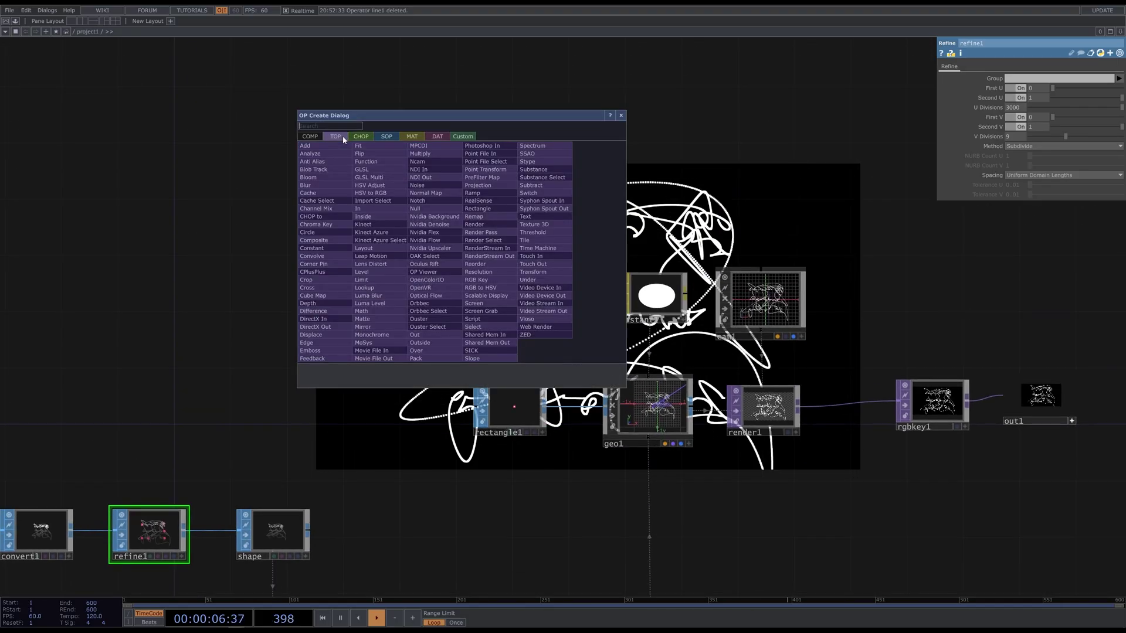
click(472, 193)
click(431, 216)
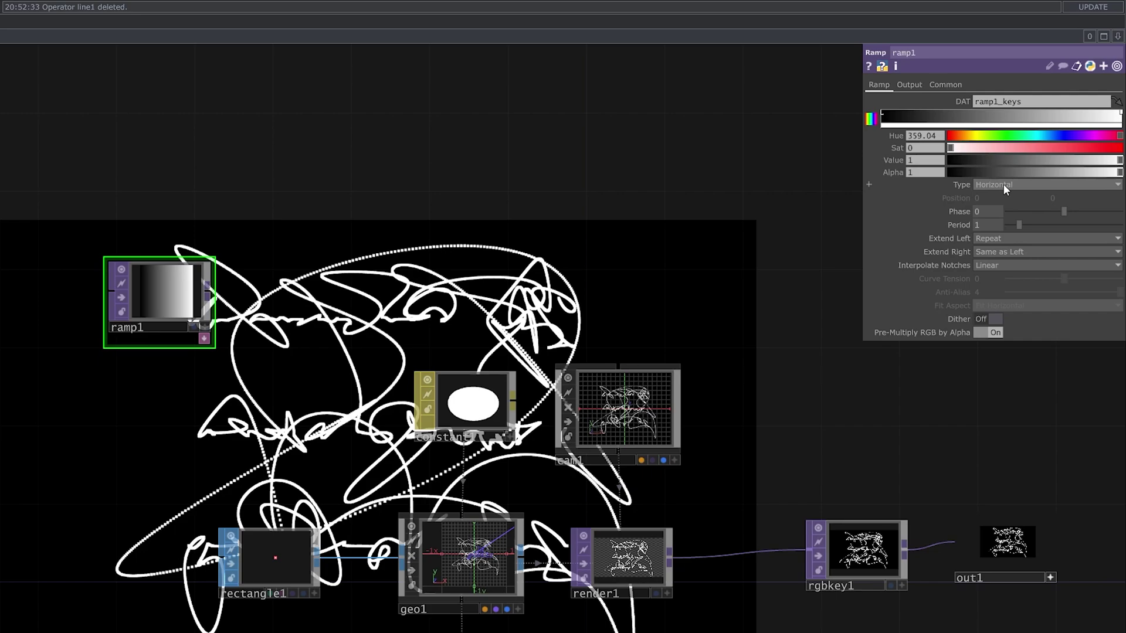
click(1032, 145)
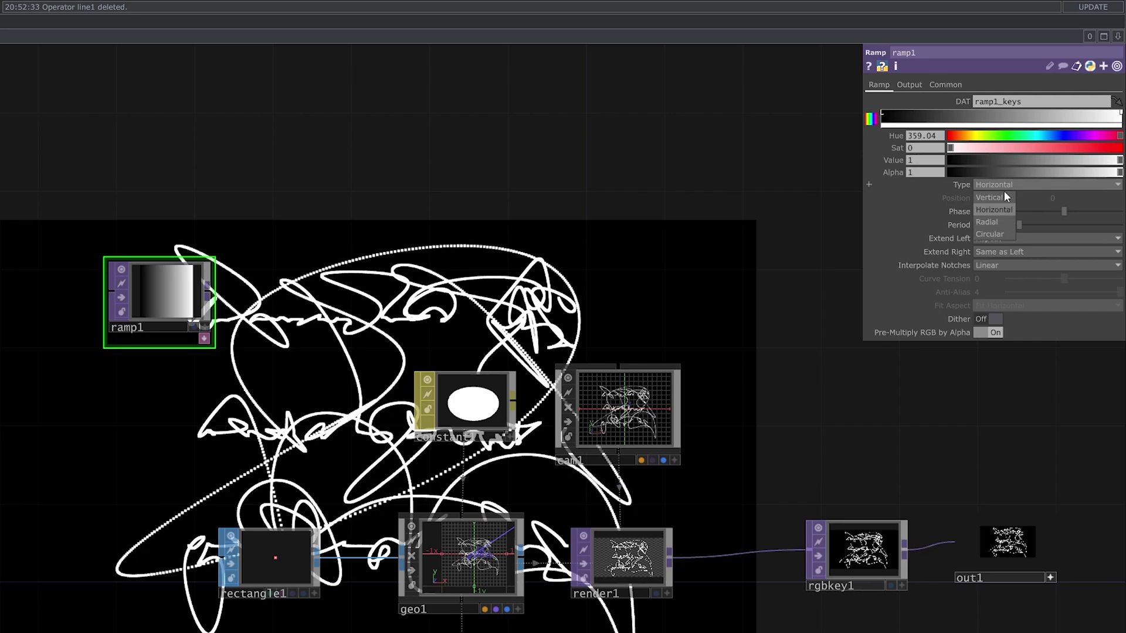
click(995, 233)
- Set ramp1's Extend Left to Hold and move its keys into a soft bright centre
click(1041, 239)
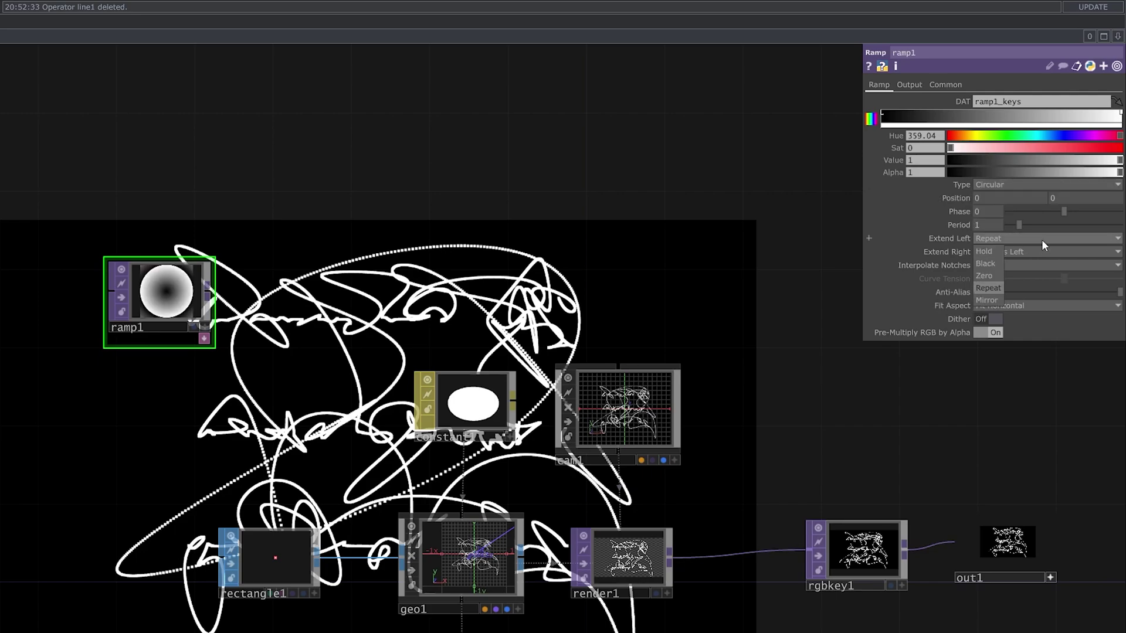
click(995, 251)
drag(1120, 111, 956, 111)
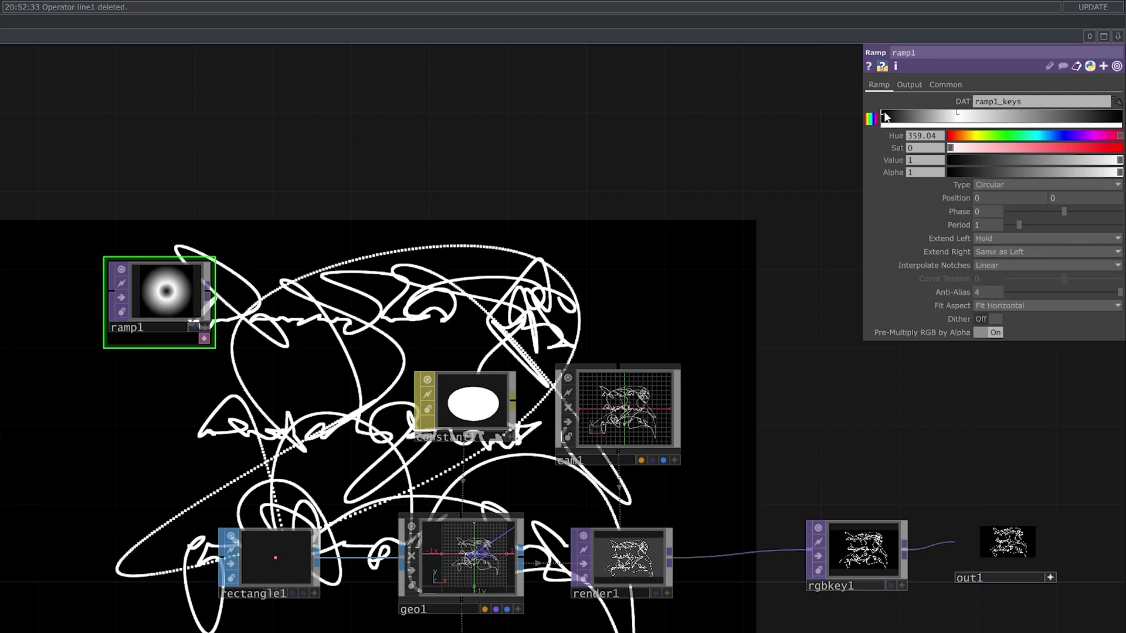
drag(886, 116, 1070, 115)
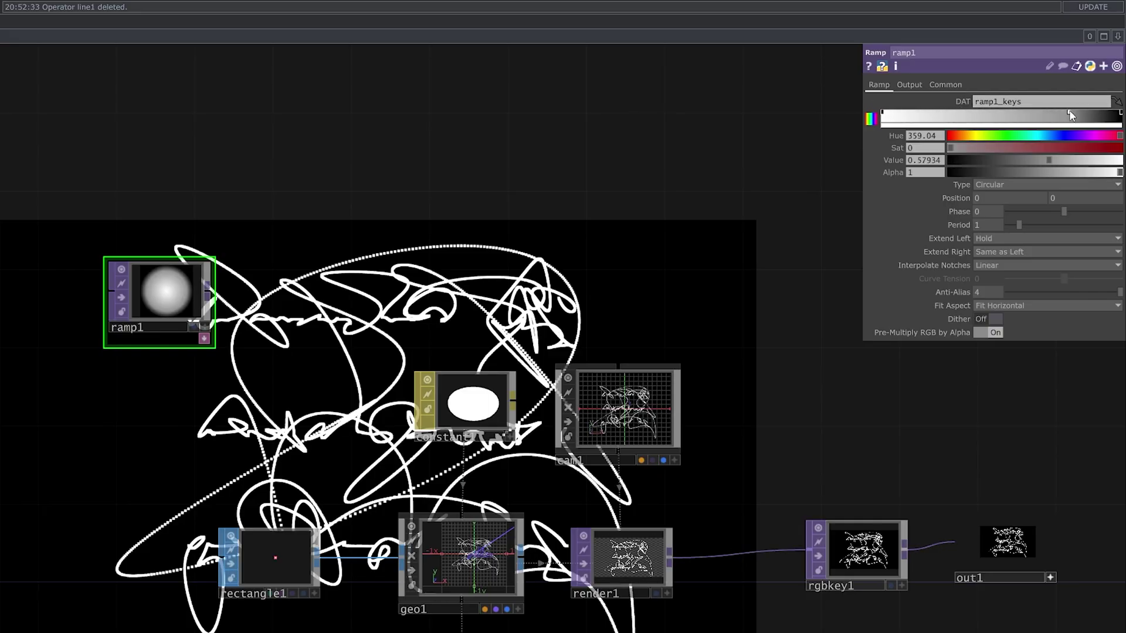
key(Tab)
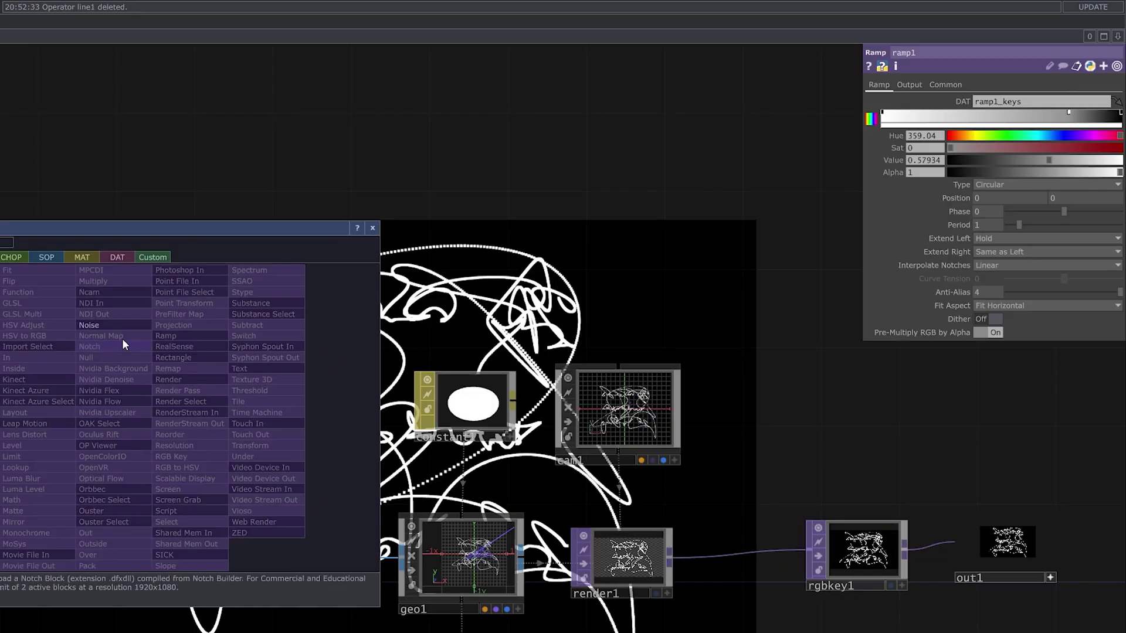
- Place noise1 below ramp1 with Period 2, Harmonics 3, Harmonic Gain 1.43, Exponent 0, Amplitude 1.02
click(119, 324)
click(159, 405)
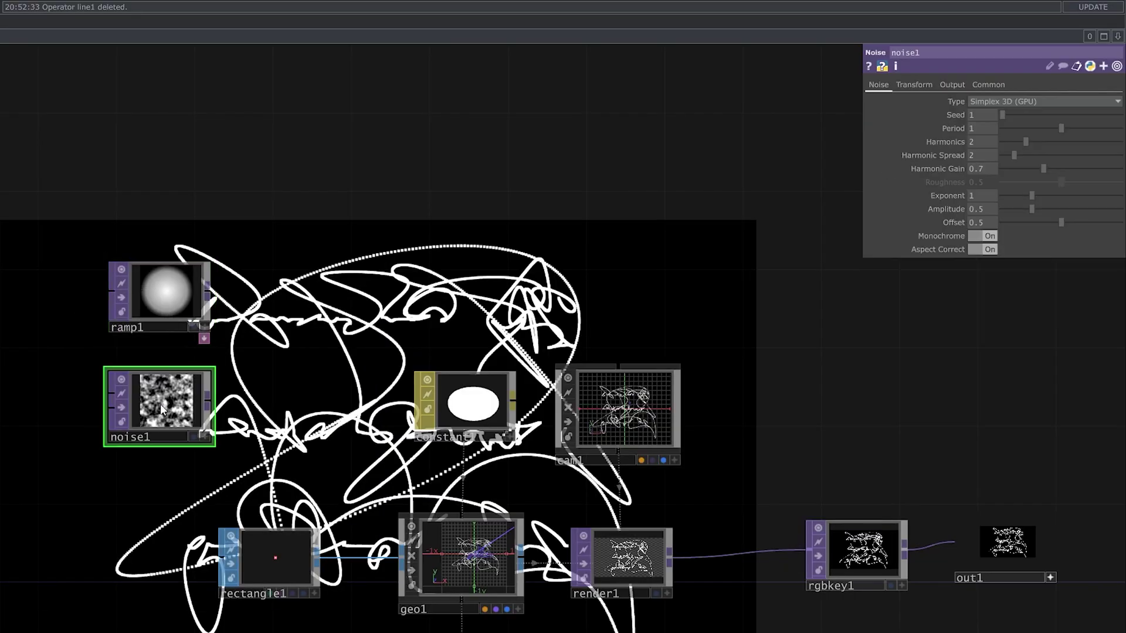
drag(1062, 128, 1109, 129)
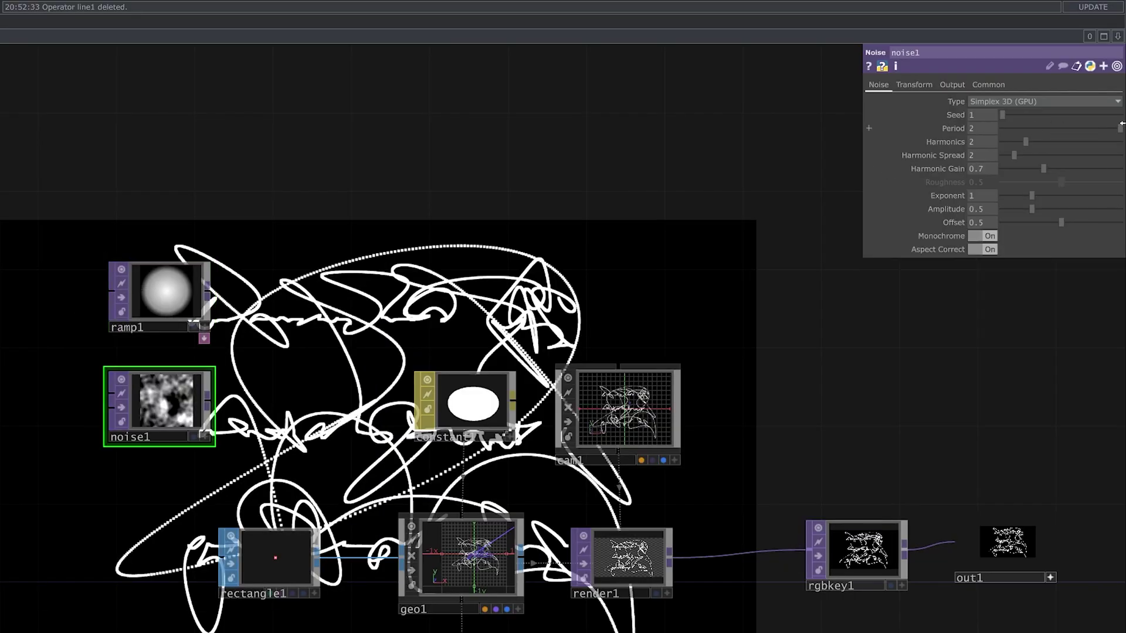
drag(1026, 140, 1088, 165)
scroll(164, 394, up, 3)
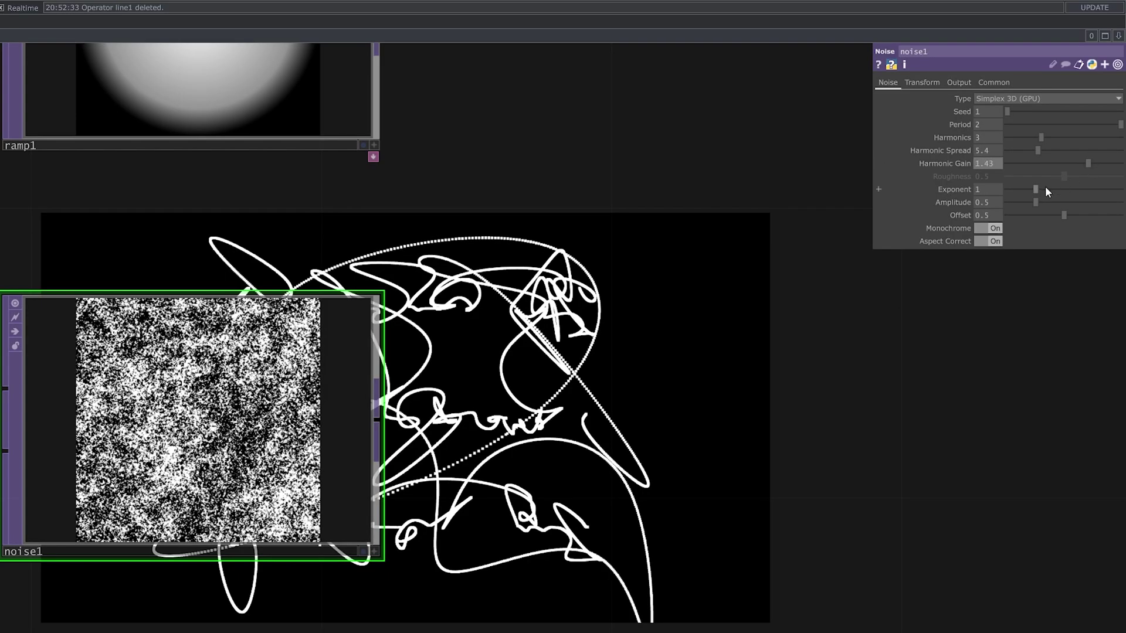
drag(1037, 189, 937, 192)
drag(1034, 202, 888, 220)
- Create multiply1 fed by ramp1, with noise1 wired into its second input
key(h)
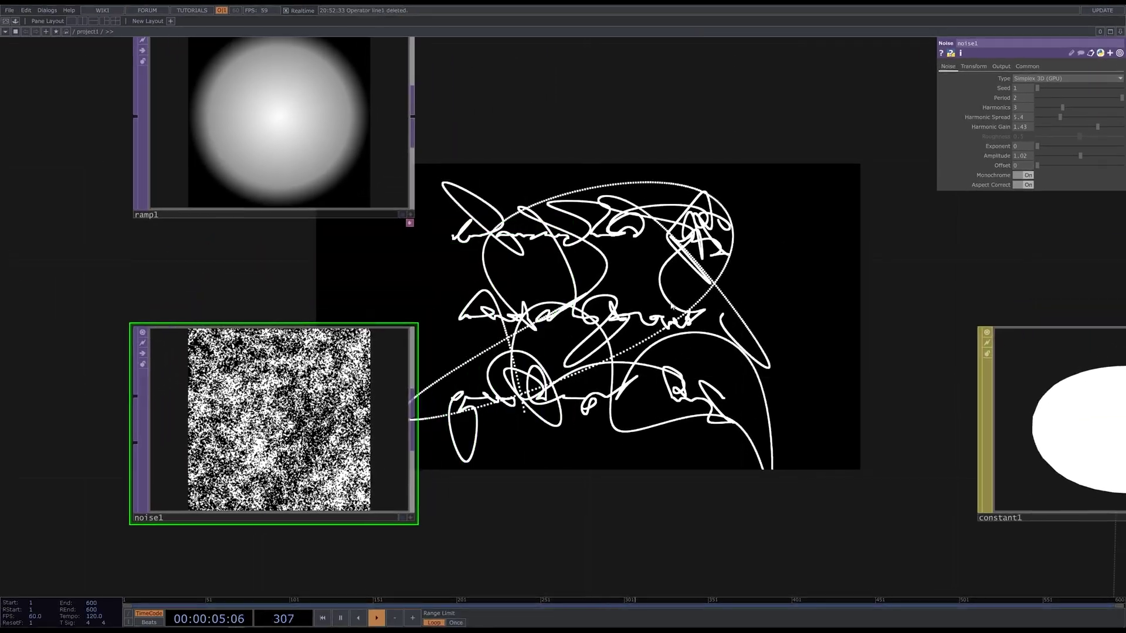
key(Tab)
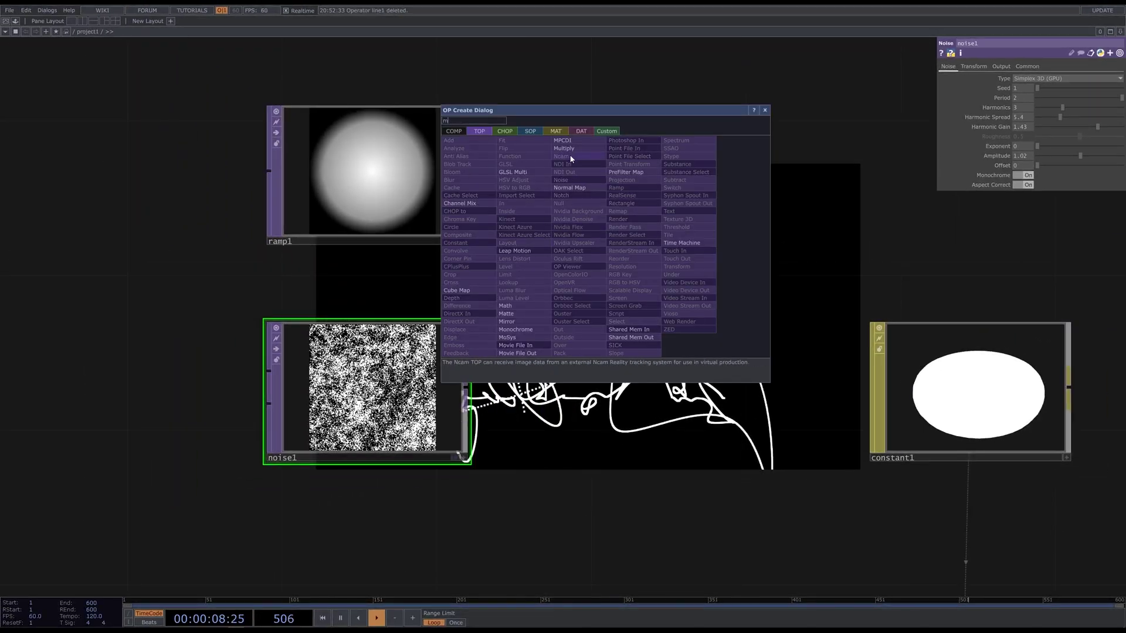
click(567, 155)
click(621, 327)
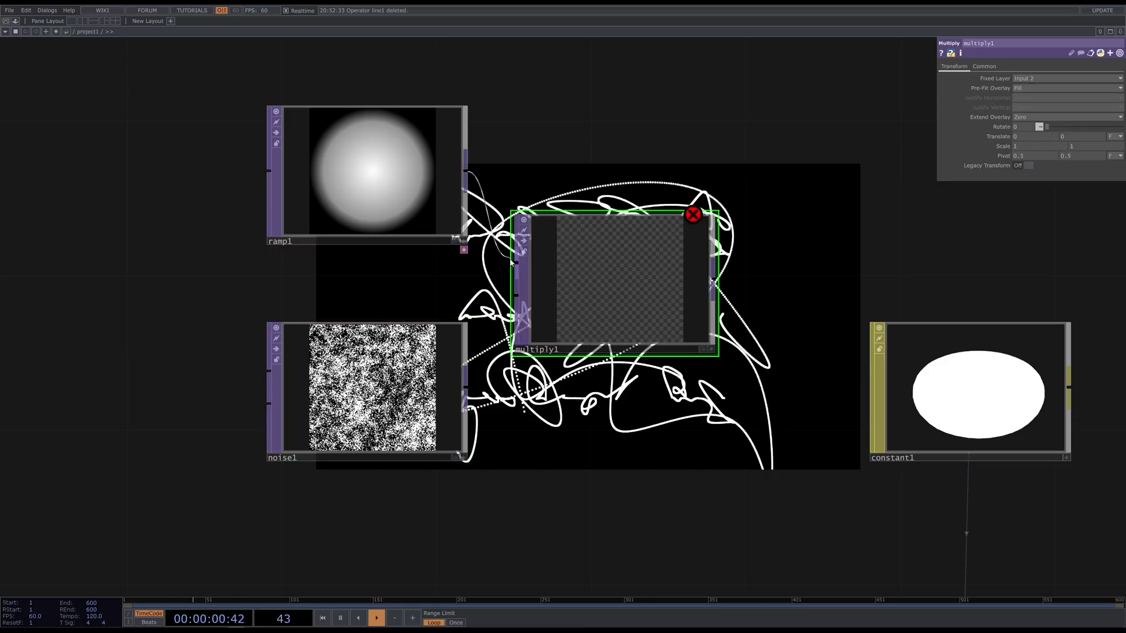
drag(467, 384, 519, 311)
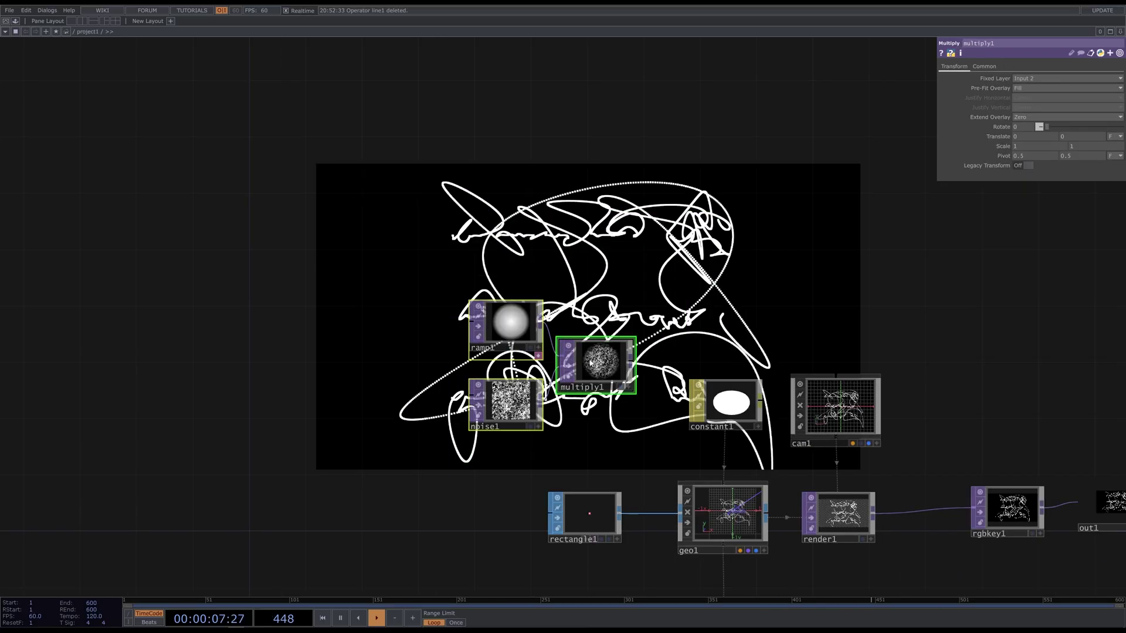
drag(598, 369, 491, 409)
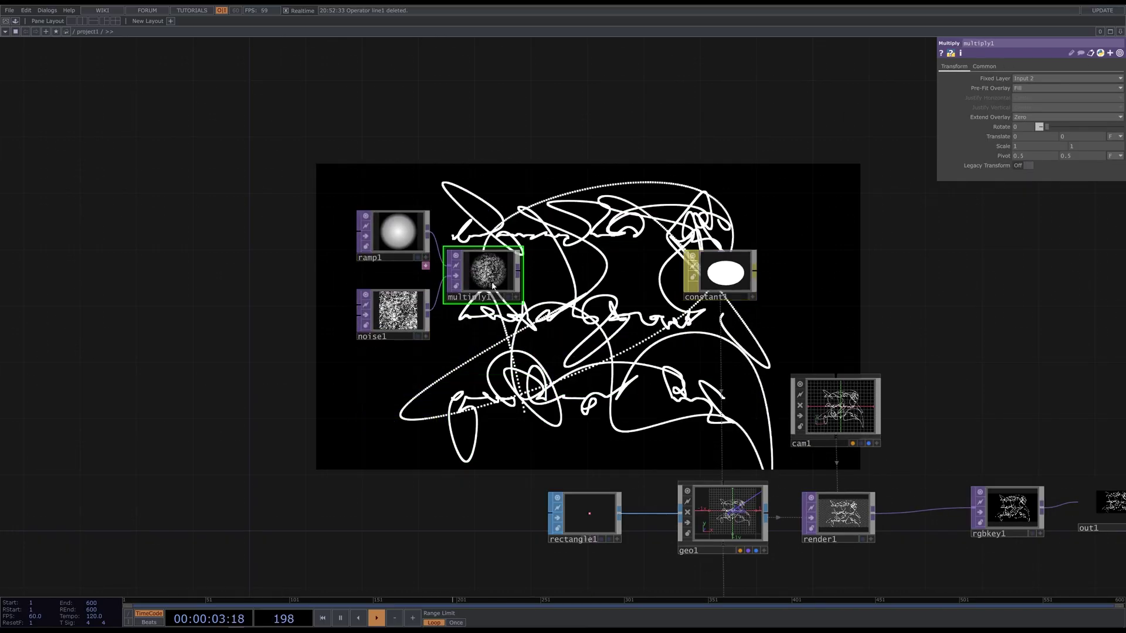
- Use multiply1 as constant1's Color Map, with blending, Destination Color One and Depth Test off
drag(482, 270, 739, 270)
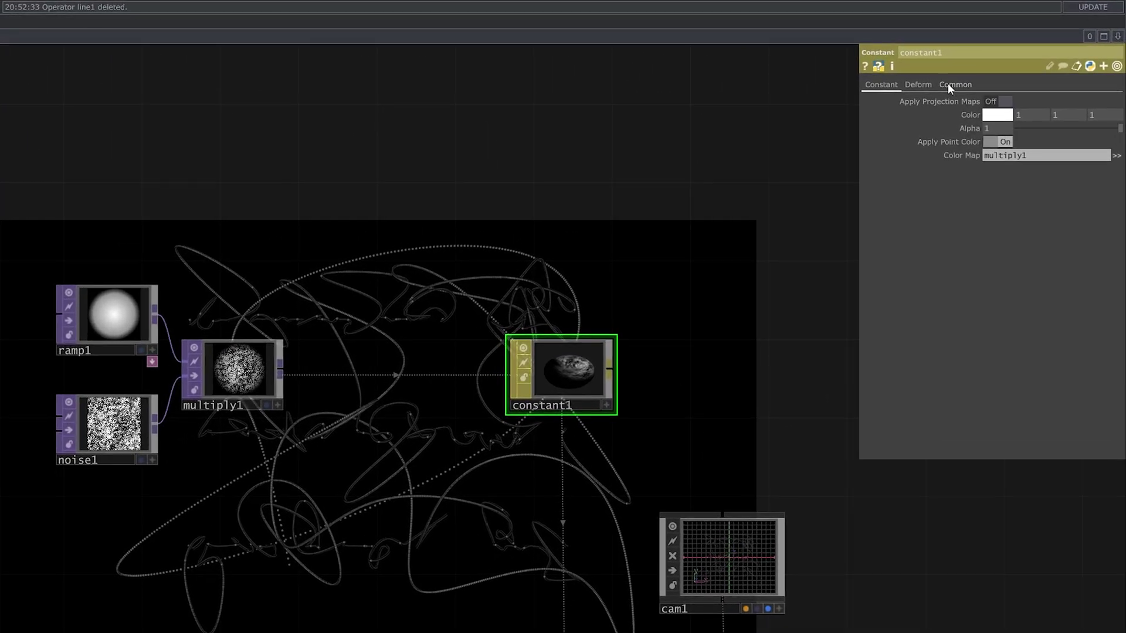
click(1002, 65)
click(991, 101)
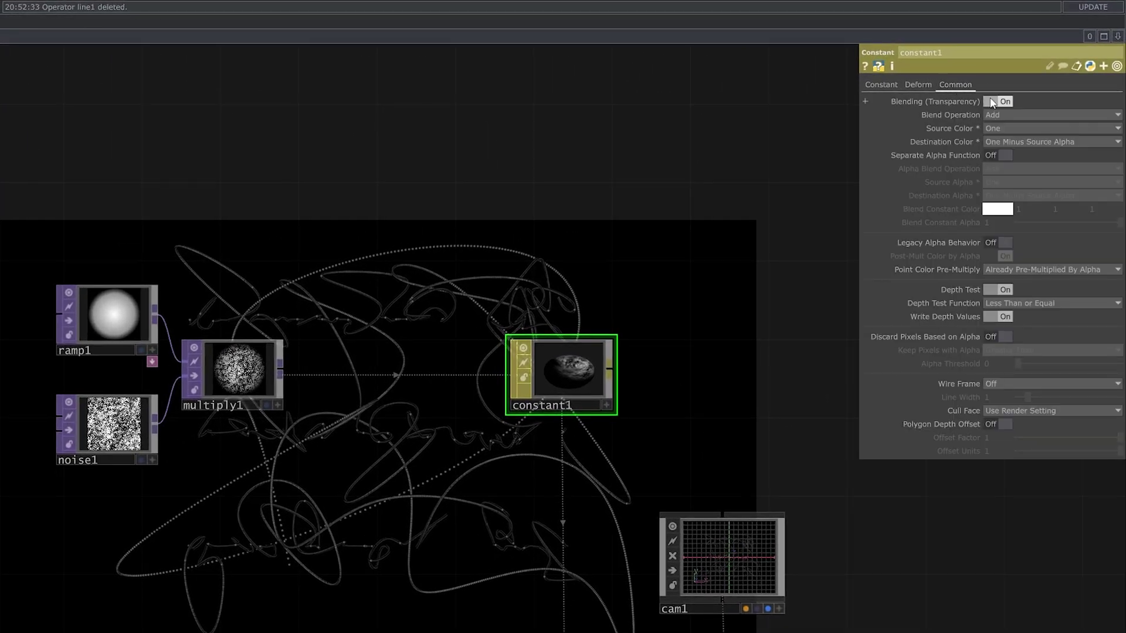
click(1079, 142)
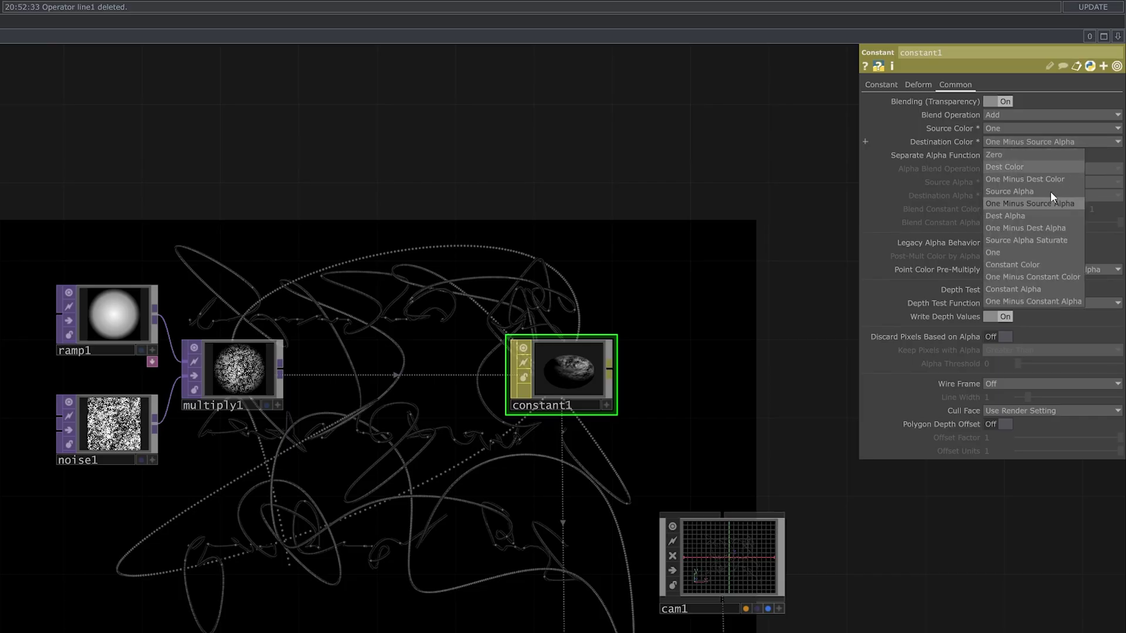
click(1019, 252)
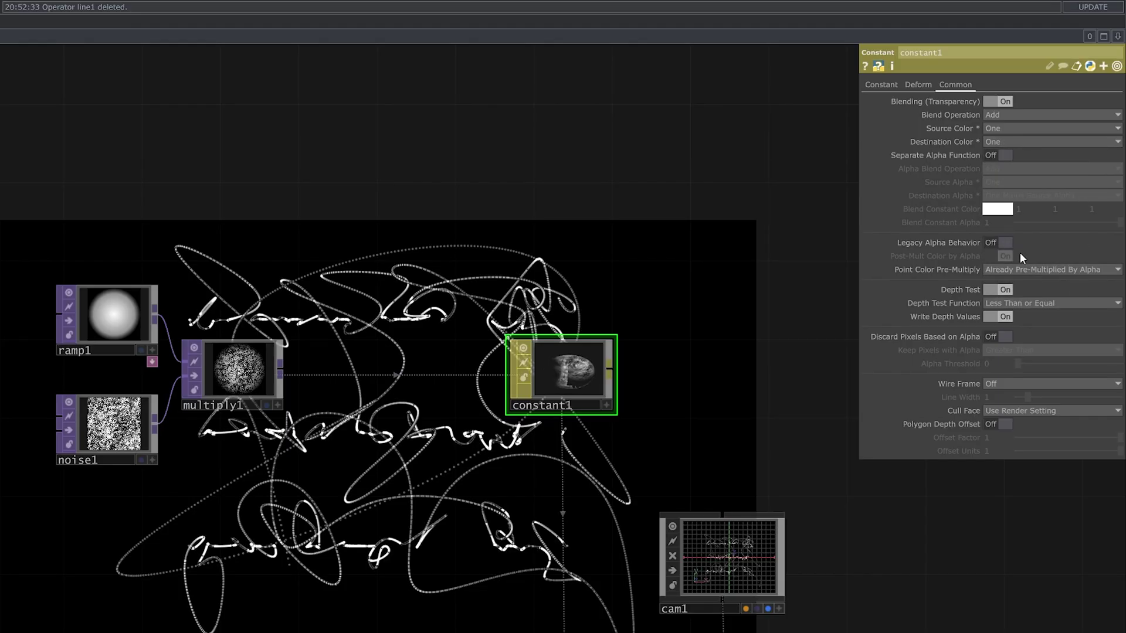
click(1002, 289)
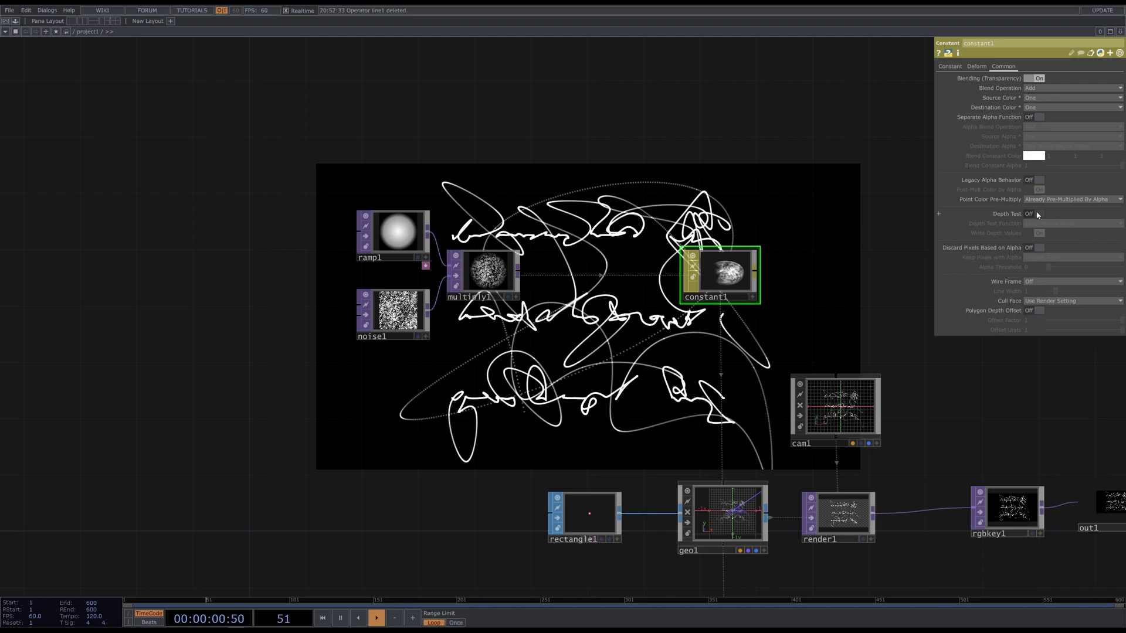
- Create a pattern1 Pattern CHOP below sopto1 with Type set to Random
drag(504, 356, 535, 79)
drag(468, 434, 427, 305)
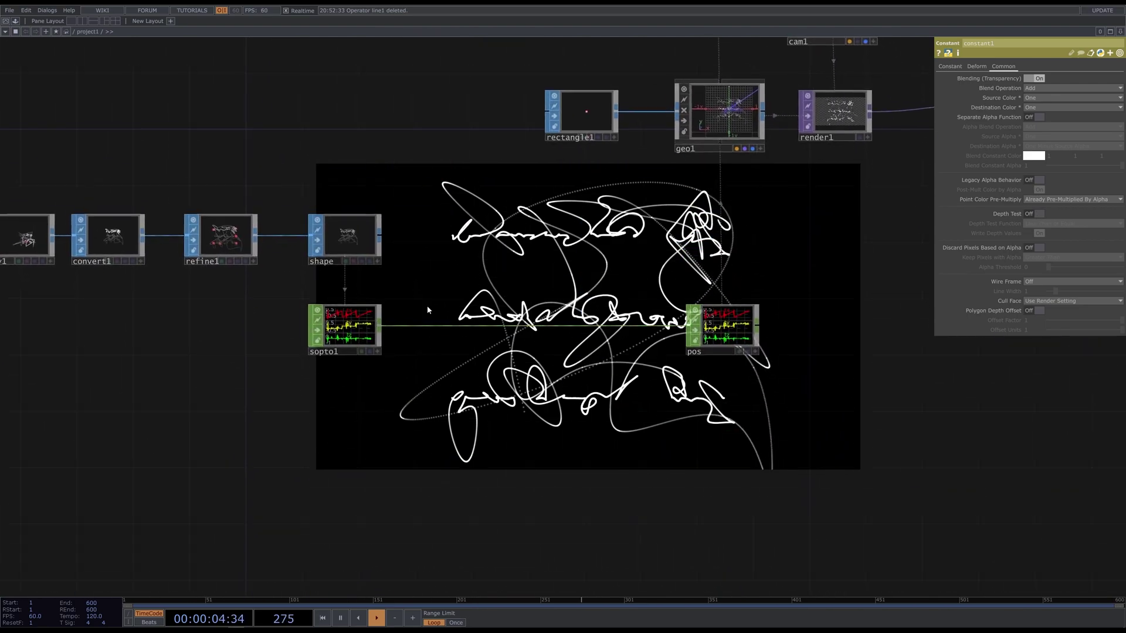
key(Tab)
click(215, 300)
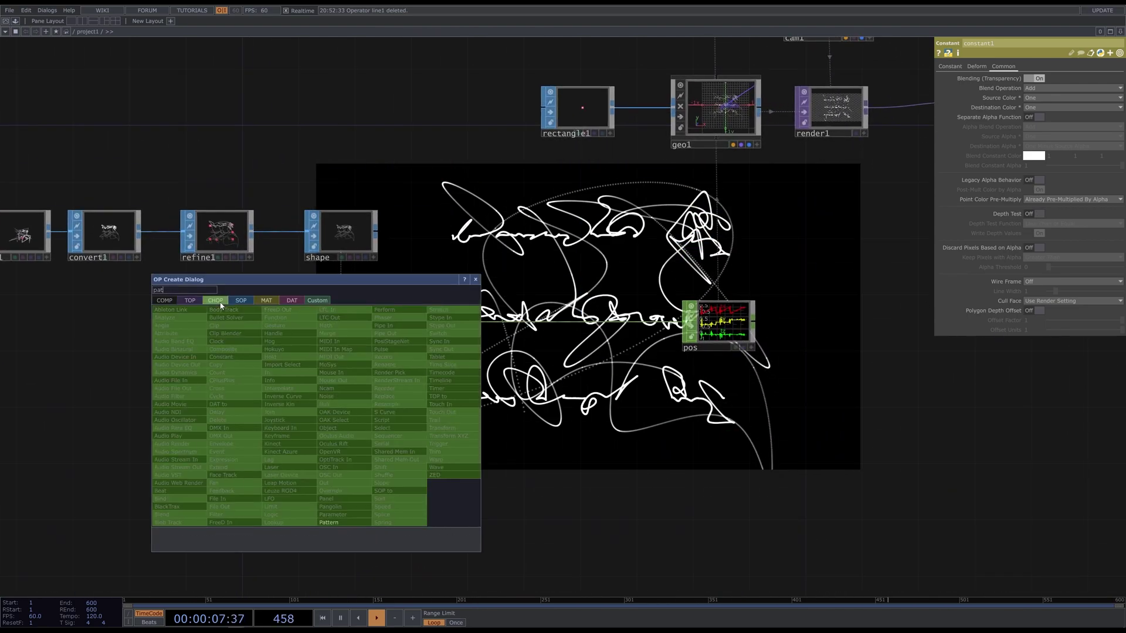
click(296, 375)
click(340, 406)
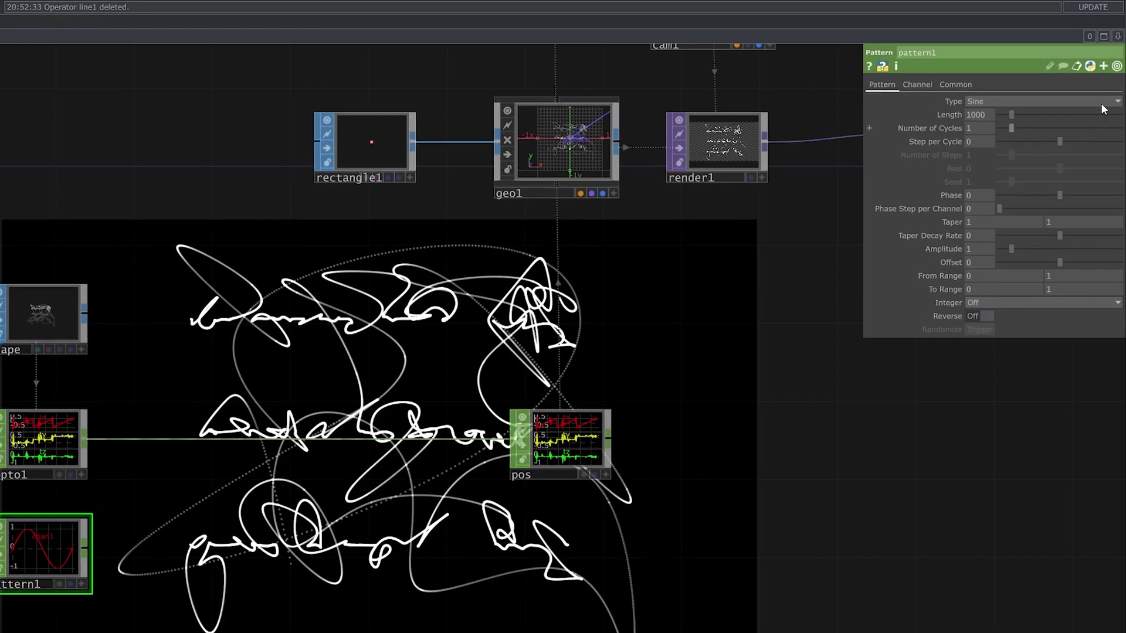
click(1100, 103)
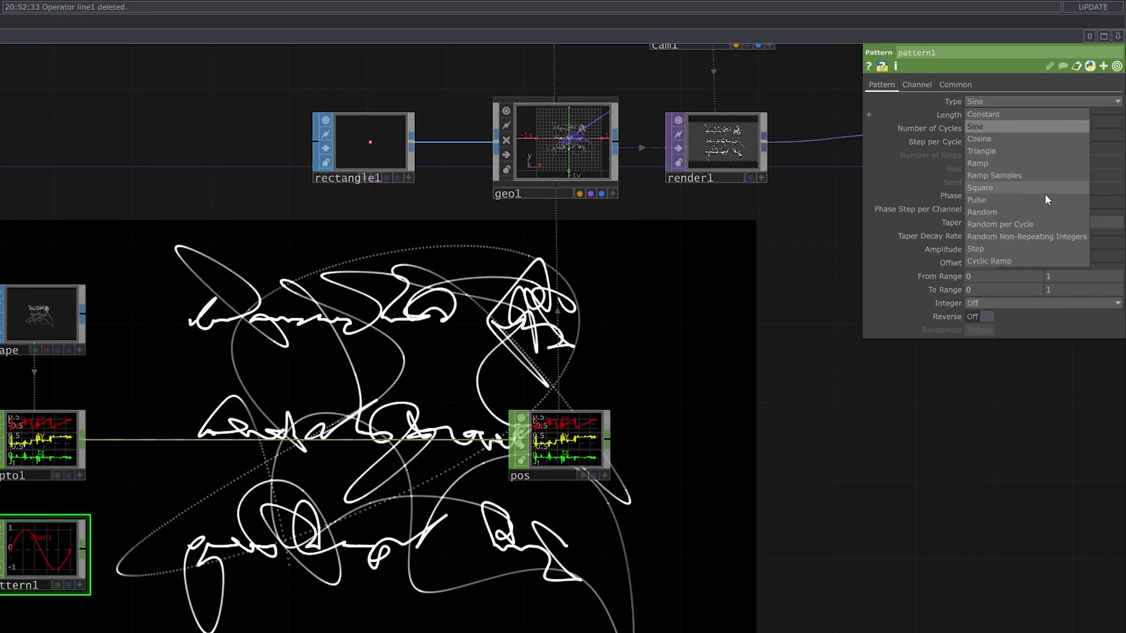
click(1032, 210)
- Name pattern1's channels u_rand and v_rand on its Channel page
click(917, 85)
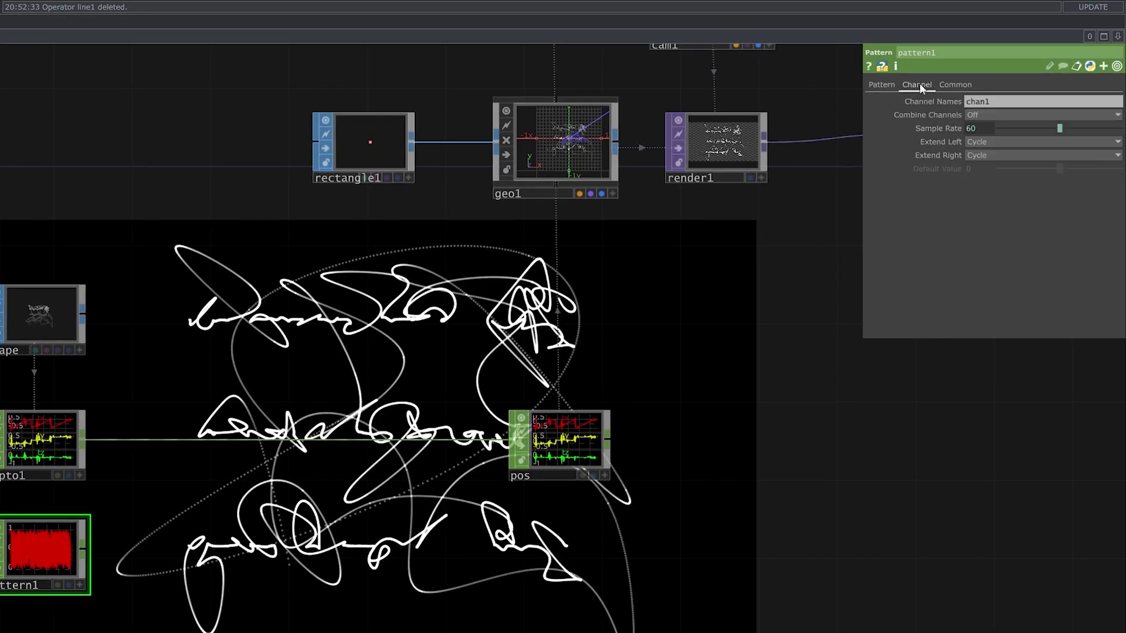
text(u_rans)
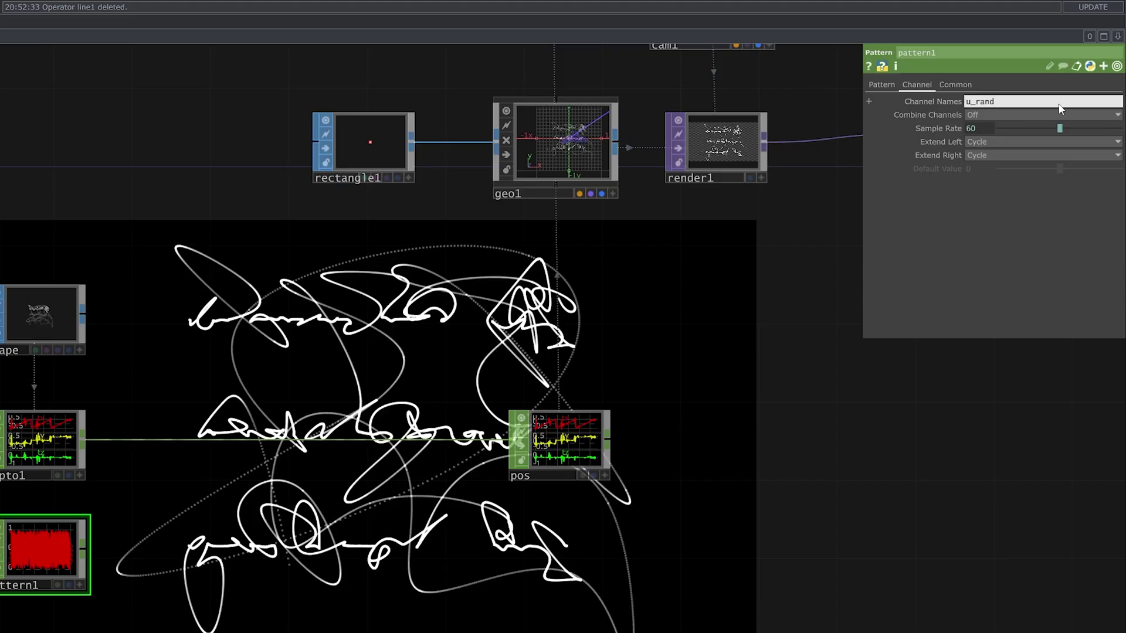
text( v_rand)
key(Return)
scroll(317, 408, up, 5)
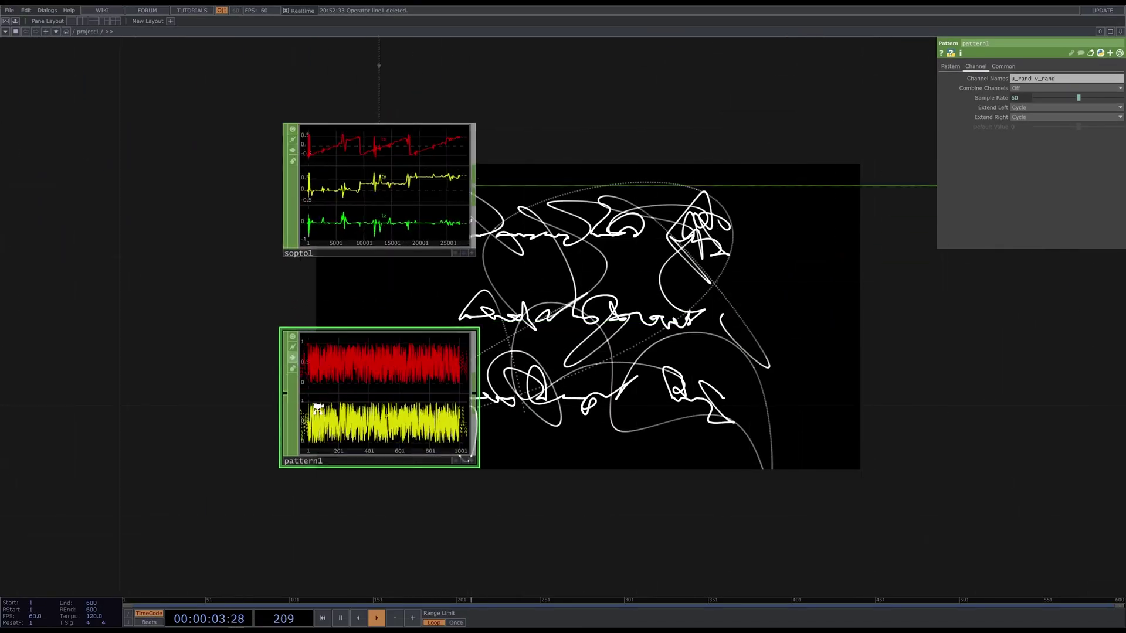
scroll(317, 409, up, 2)
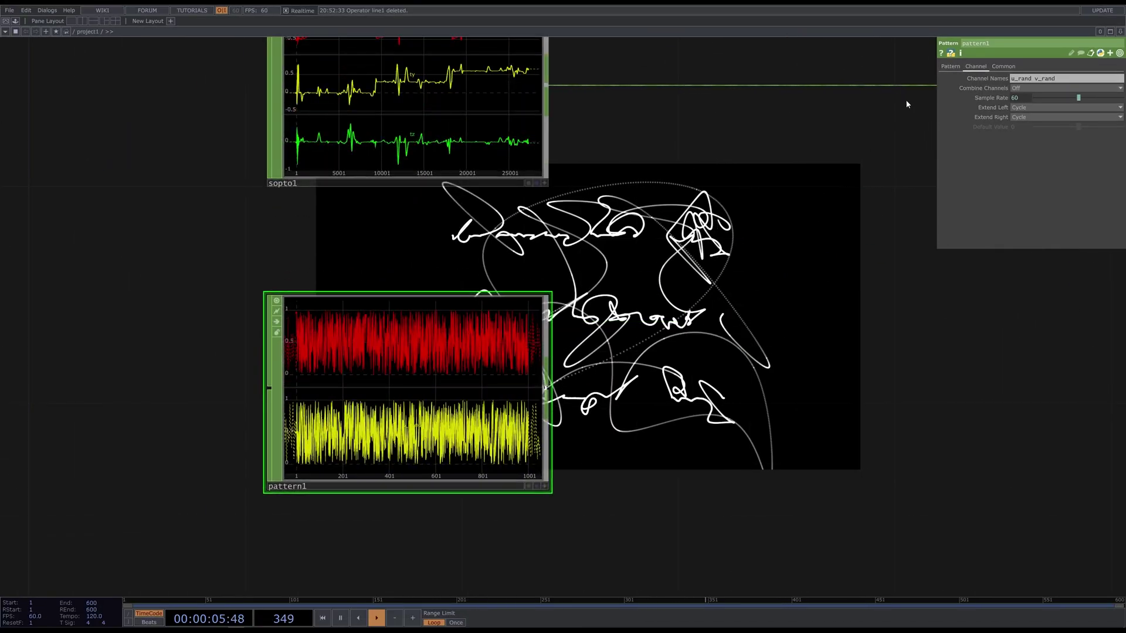
click(949, 66)
scroll(201, 407, down, 3)
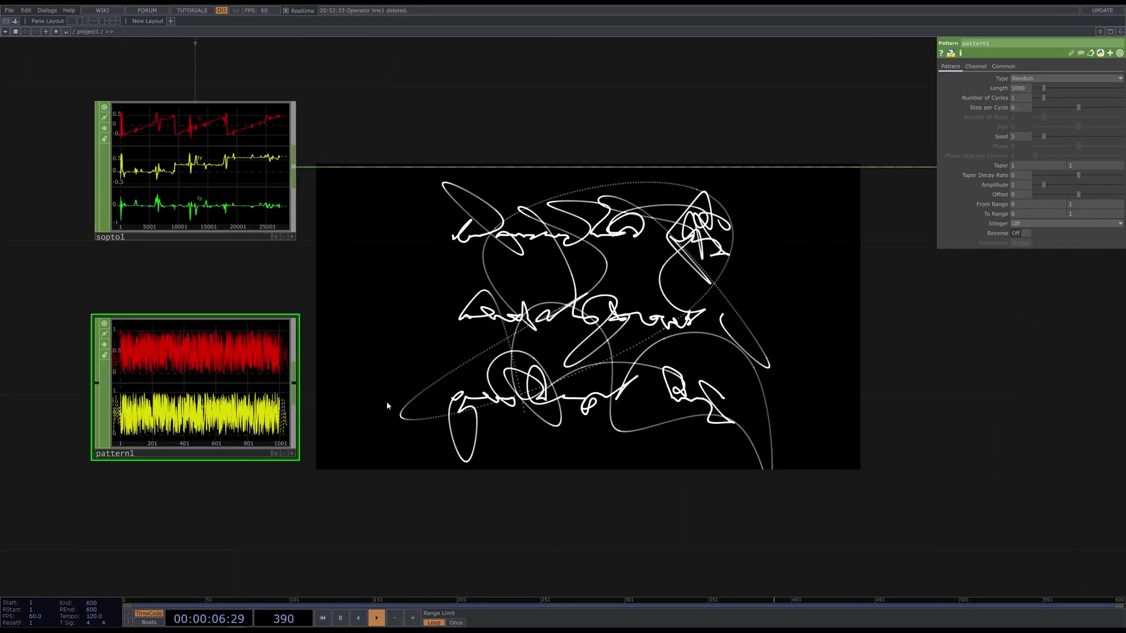
- Add a Null CHOP after pattern1, rename it tex_uv, and place it beside pos
right_click(289, 387)
click(303, 371)
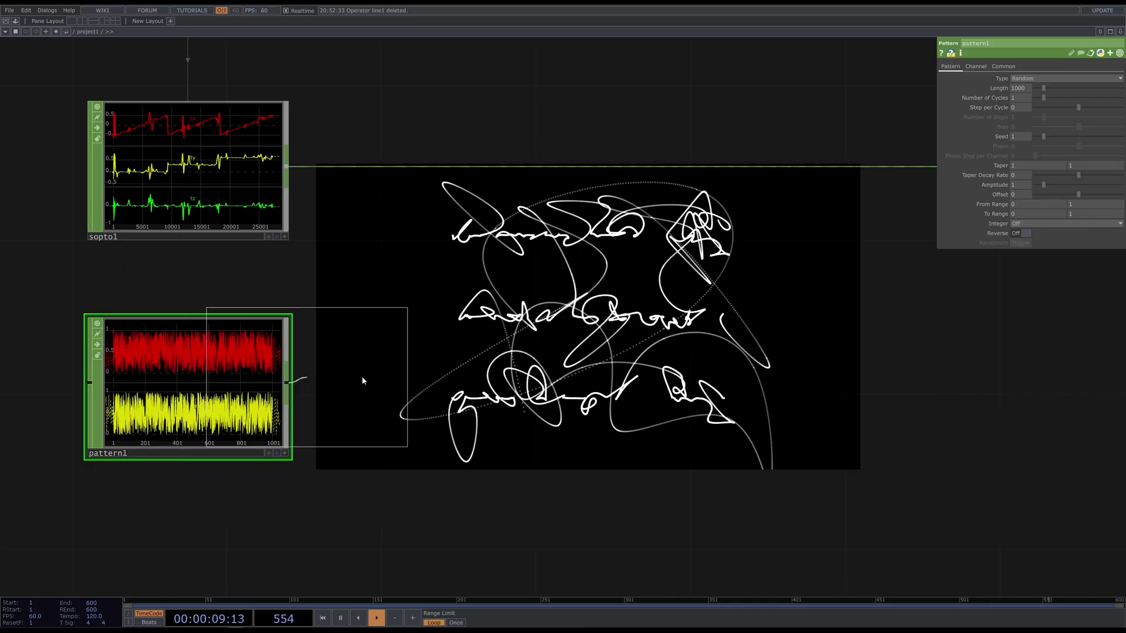
click(834, 375)
drag(764, 435, 732, 455)
click(732, 454)
text(tex)
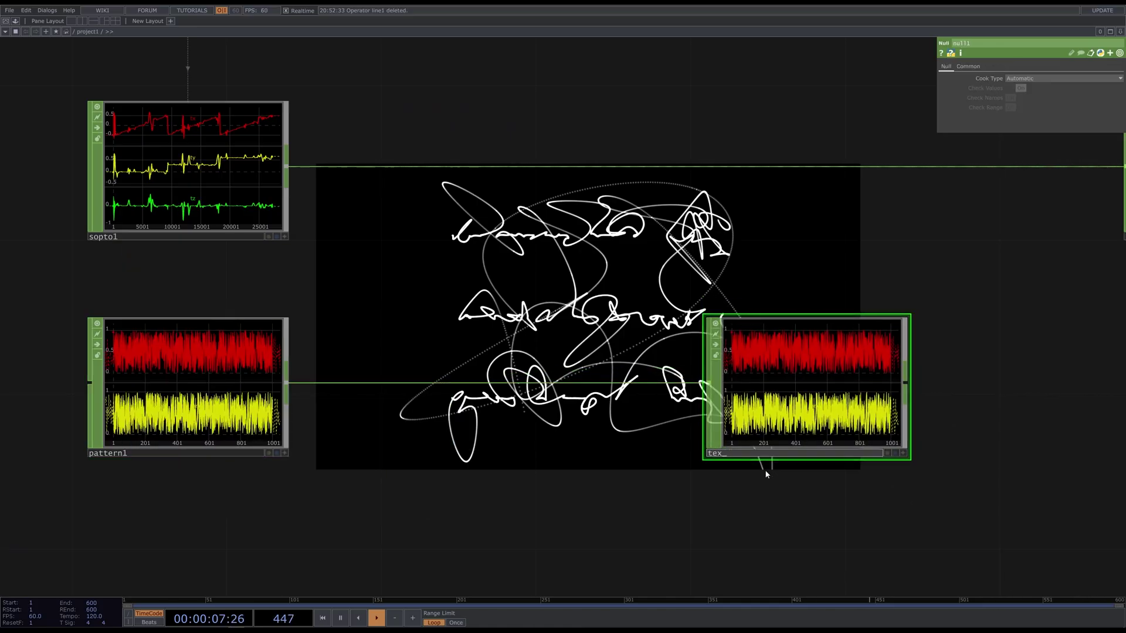
key(Return)
scroll(504, 448, down, 4)
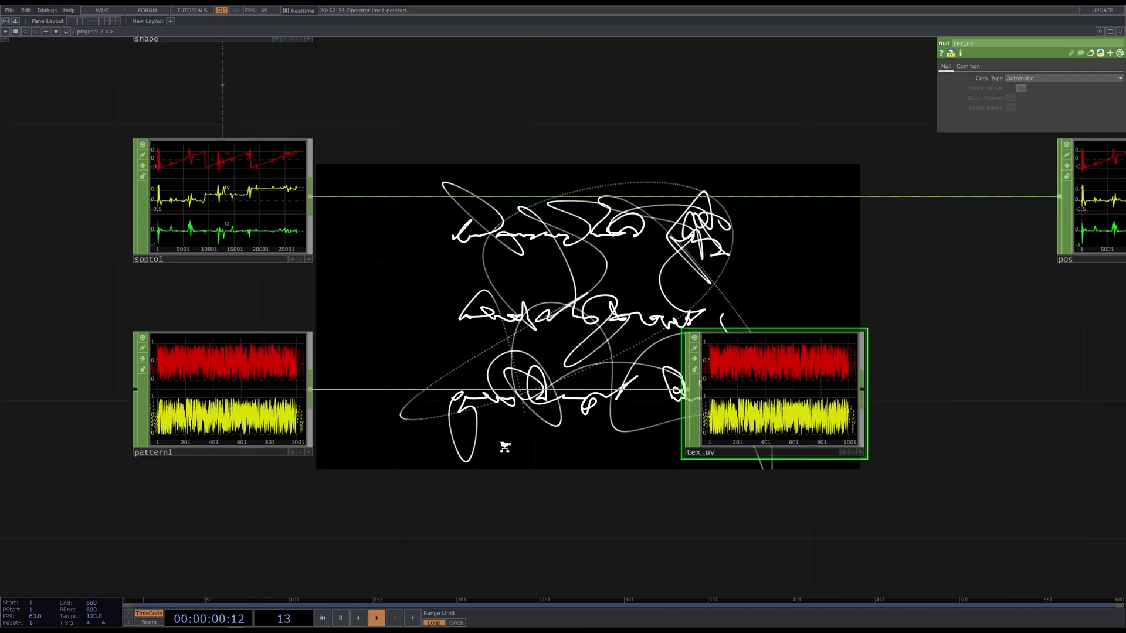
drag(784, 403, 869, 409)
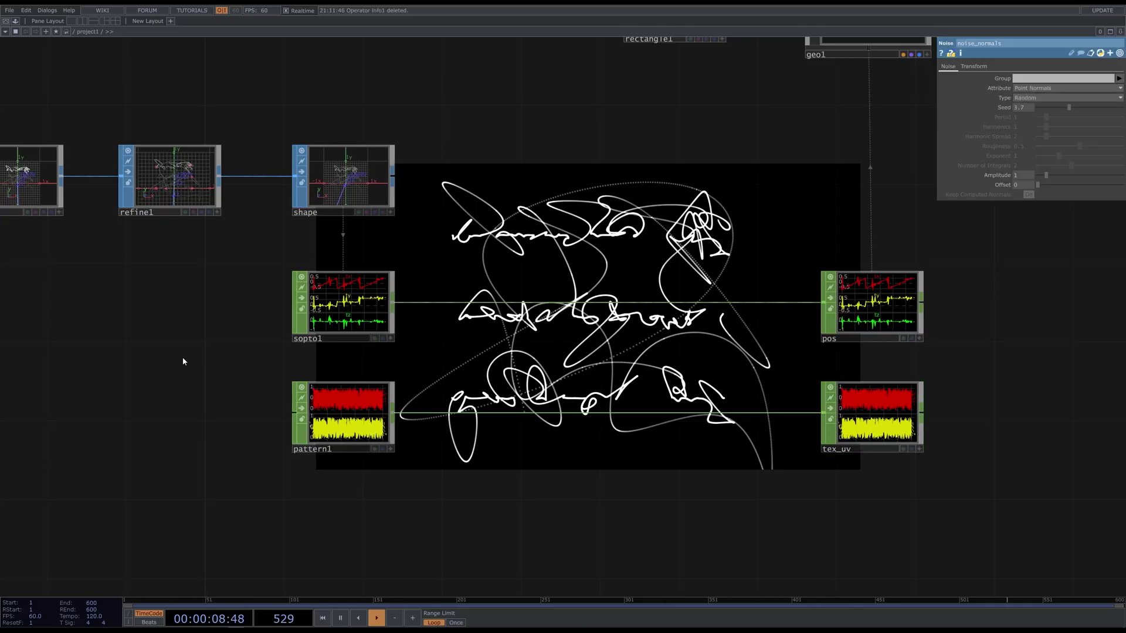
- Add an Info CHOP, info1, reading soptol and scoped to its length (27270)
key(Tab)
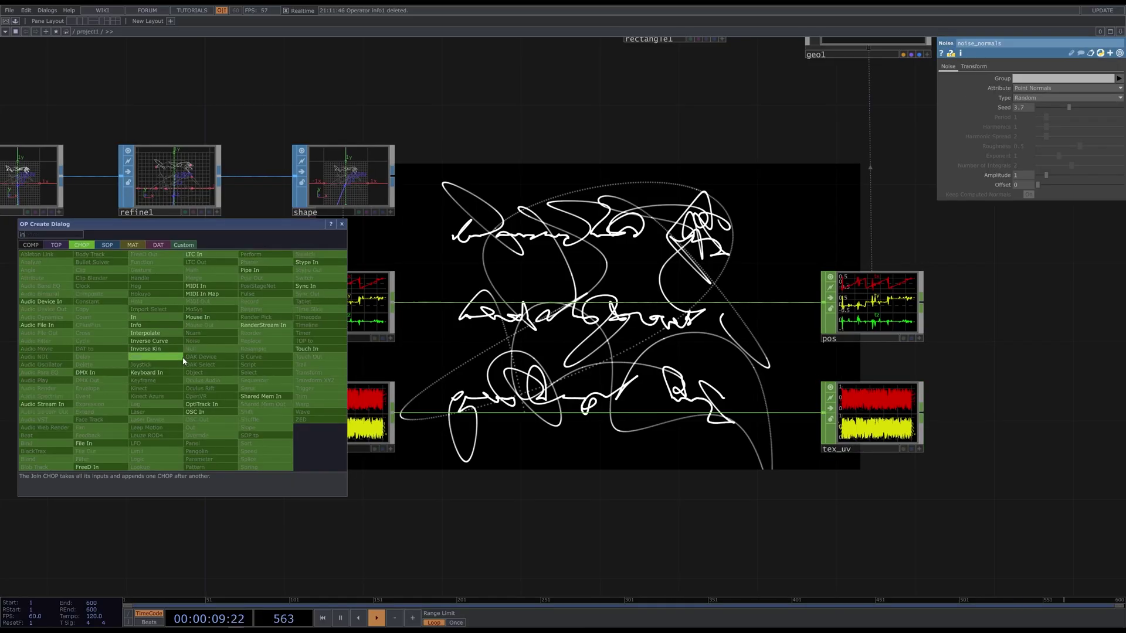
click(170, 343)
click(198, 354)
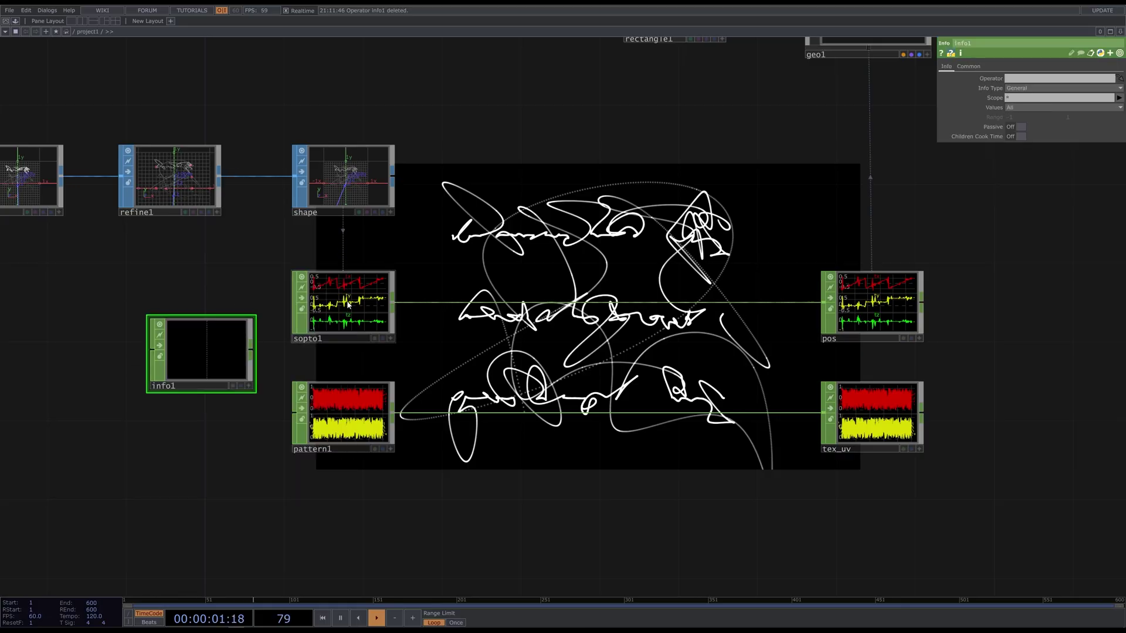
drag(343, 304, 227, 338)
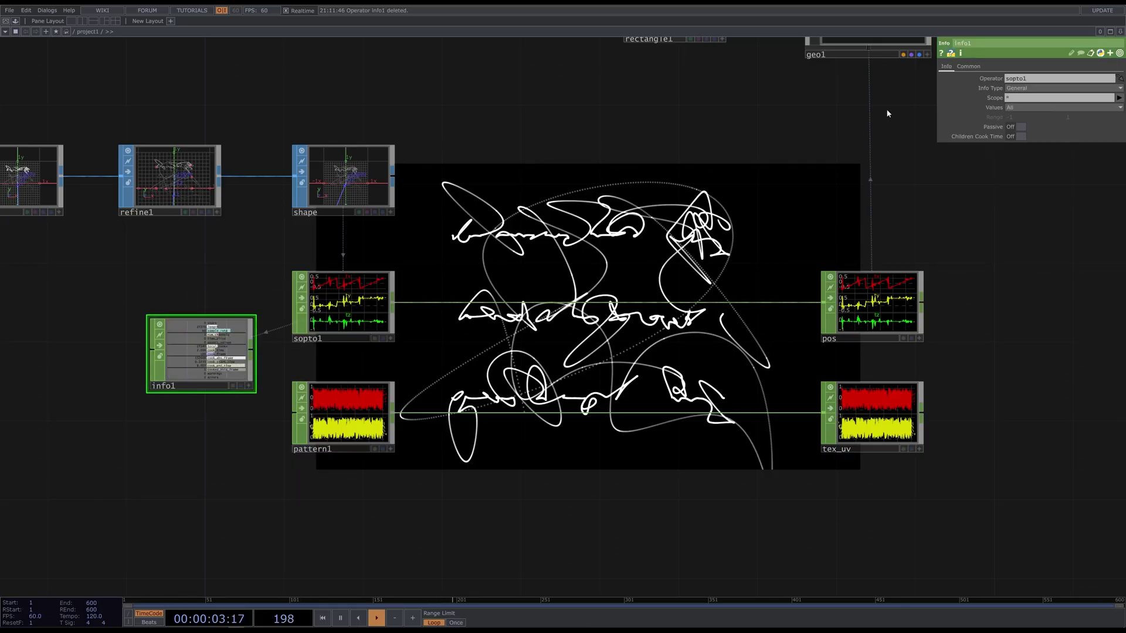
click(1118, 98)
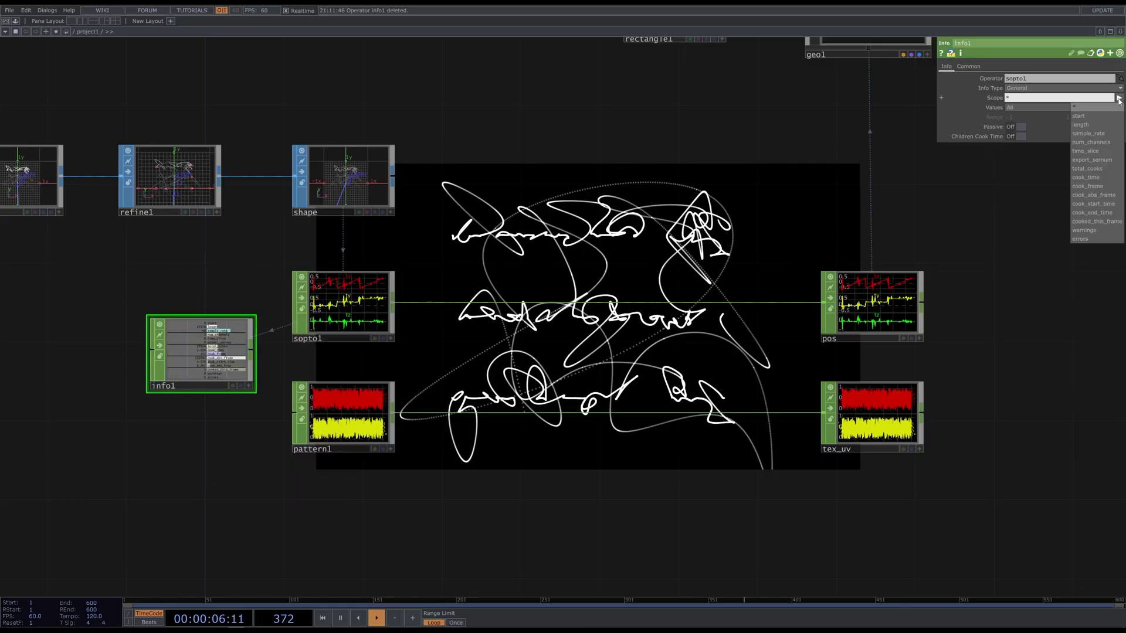
click(1100, 126)
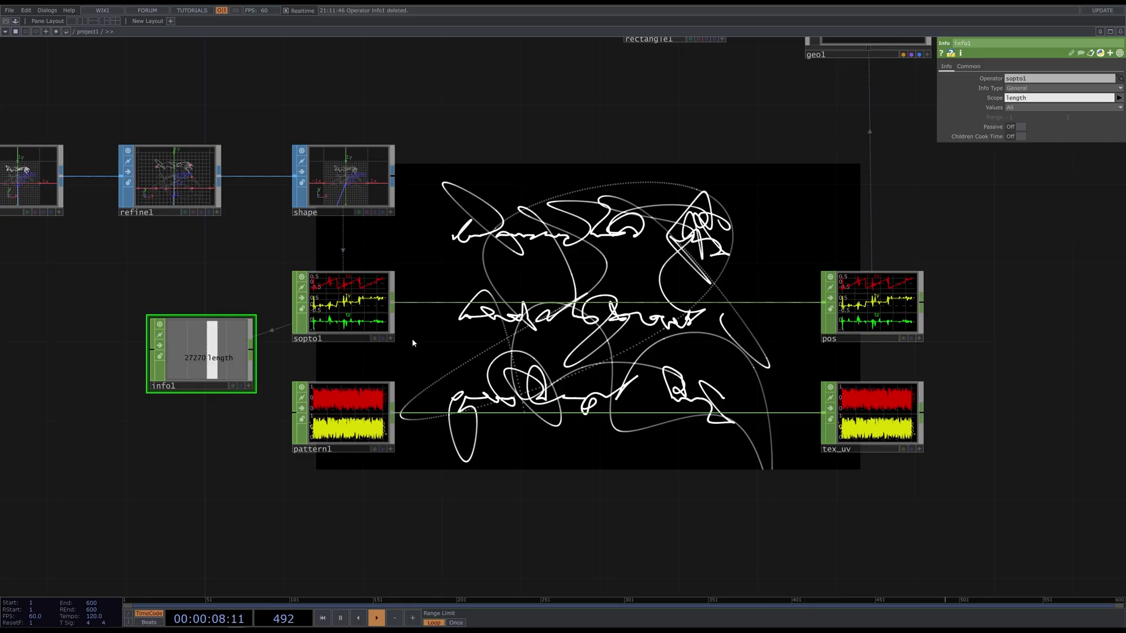
drag(218, 369, 190, 373)
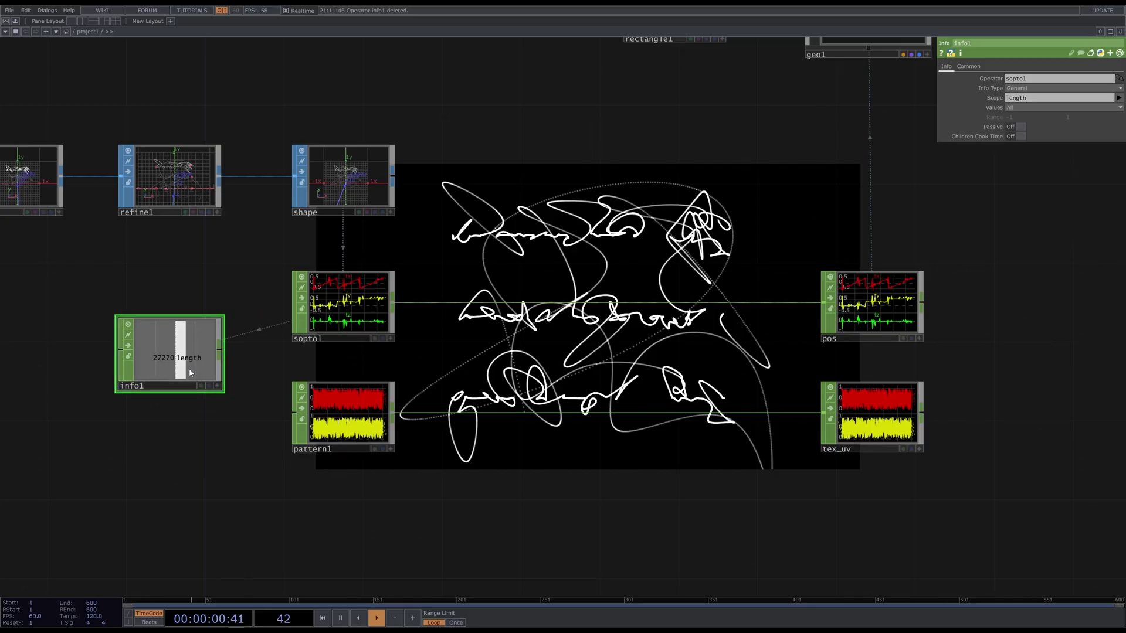
- Link pattern1's Length parameter to info1's length channel
click(376, 427)
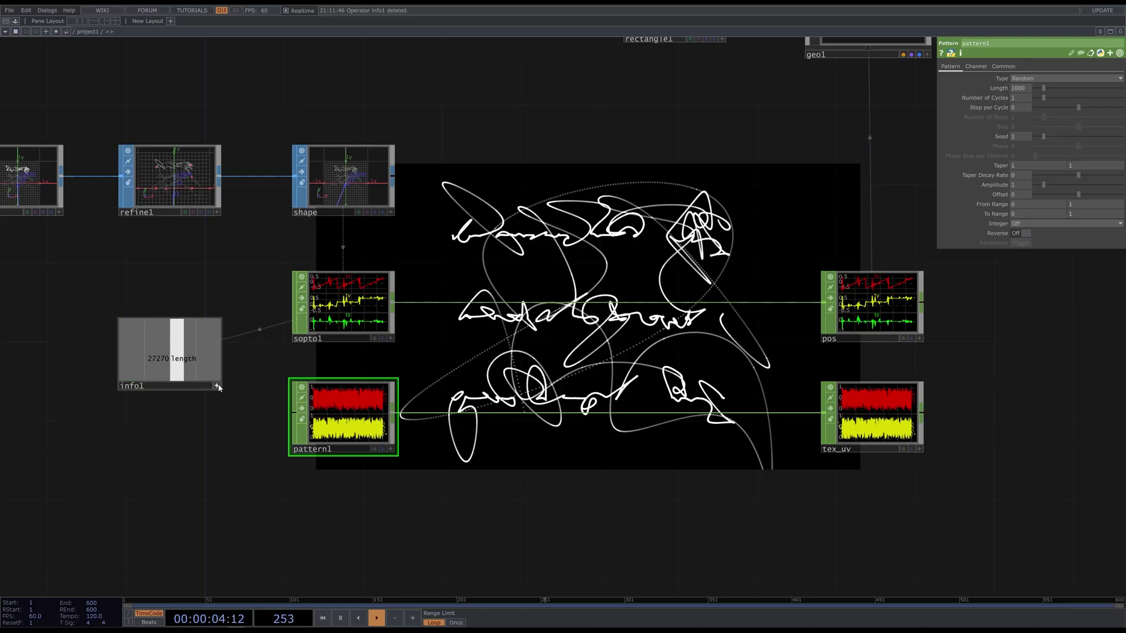
drag(199, 366, 947, 115)
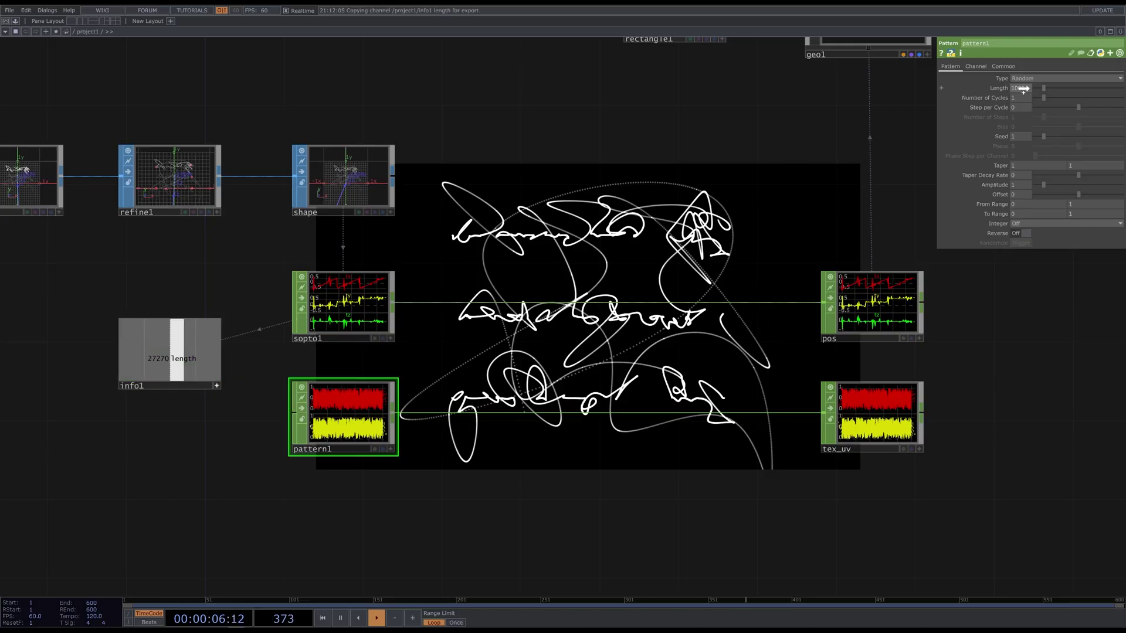
drag(1023, 89, 1023, 88)
click(1051, 84)
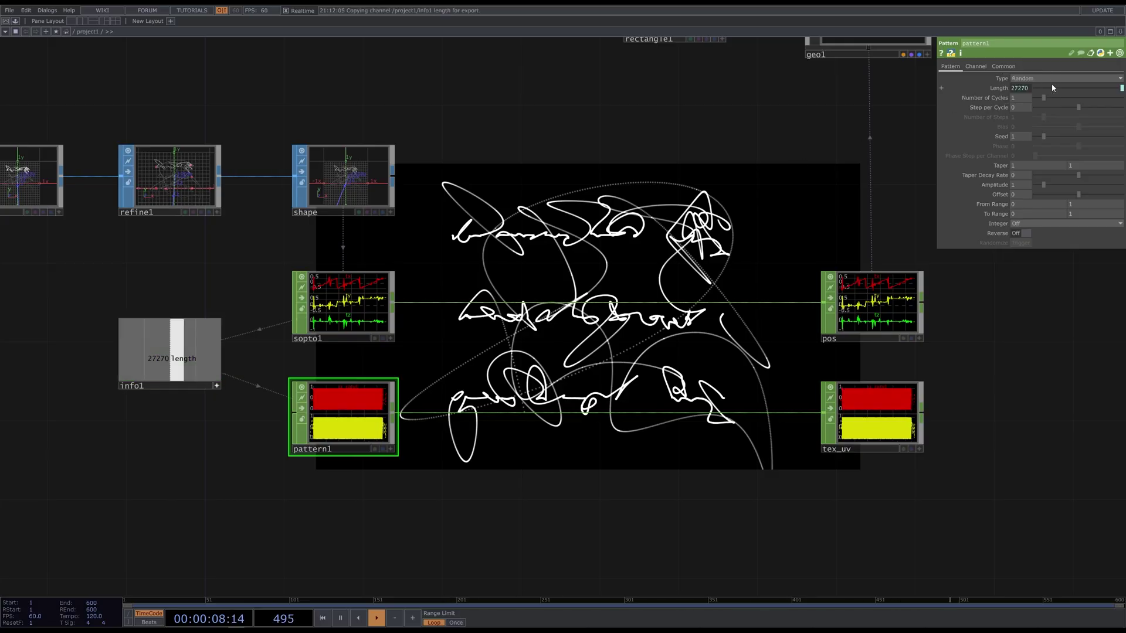
drag(1029, 290, 811, 449)
- Set geo1's Texture Coord OP to tex_uv, U to u_rand, V to v_rand, Texture Mode Transform
click(691, 132)
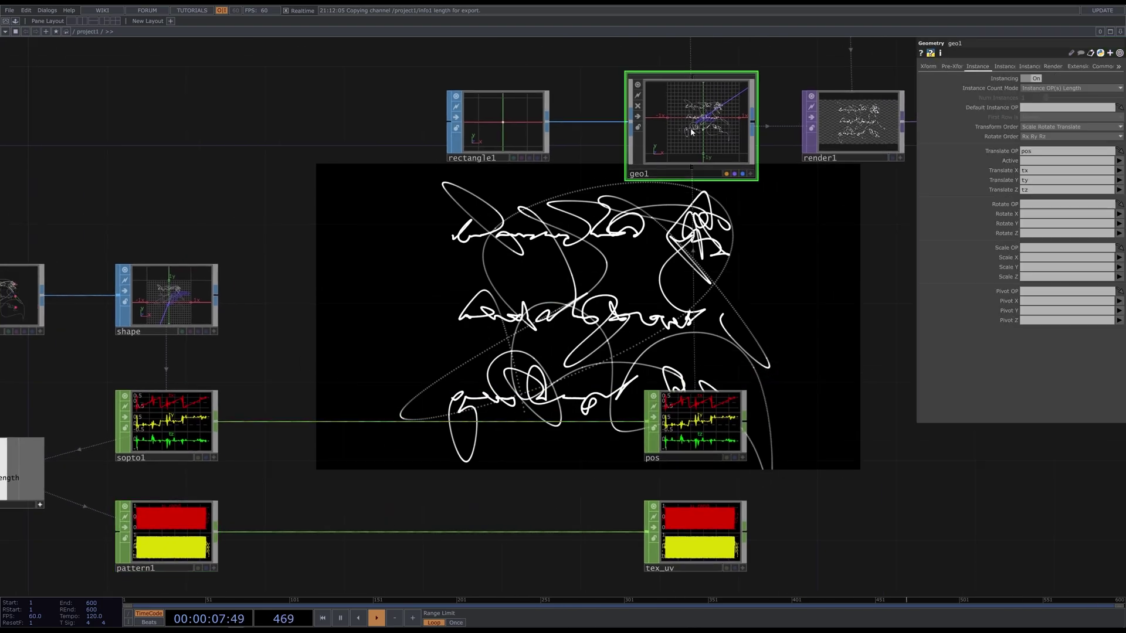
click(1003, 67)
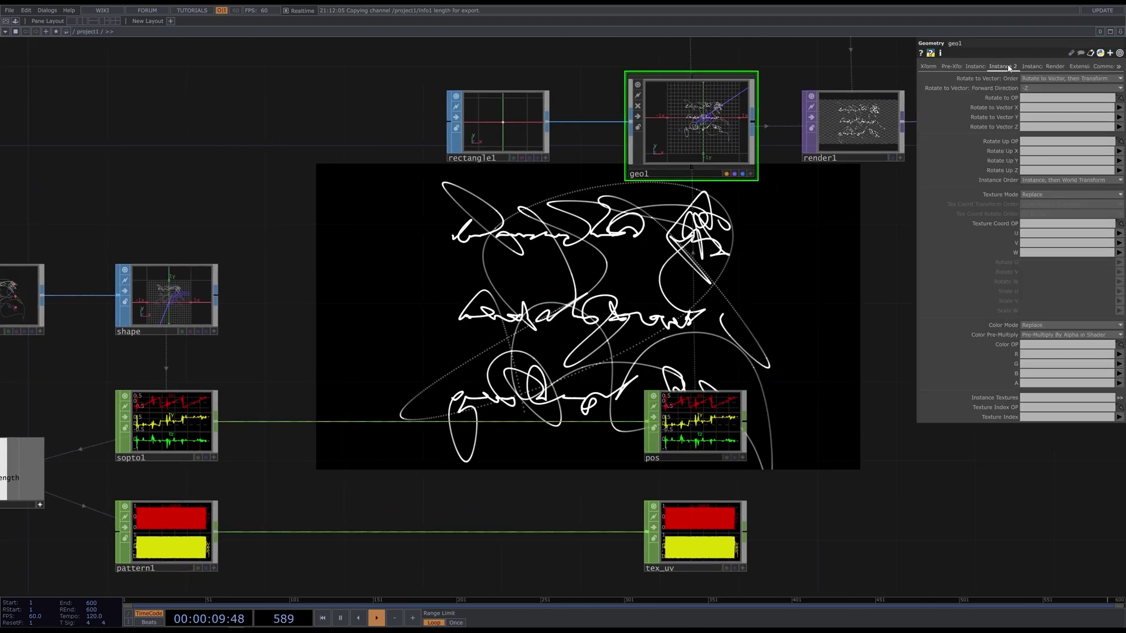
drag(742, 548, 1033, 224)
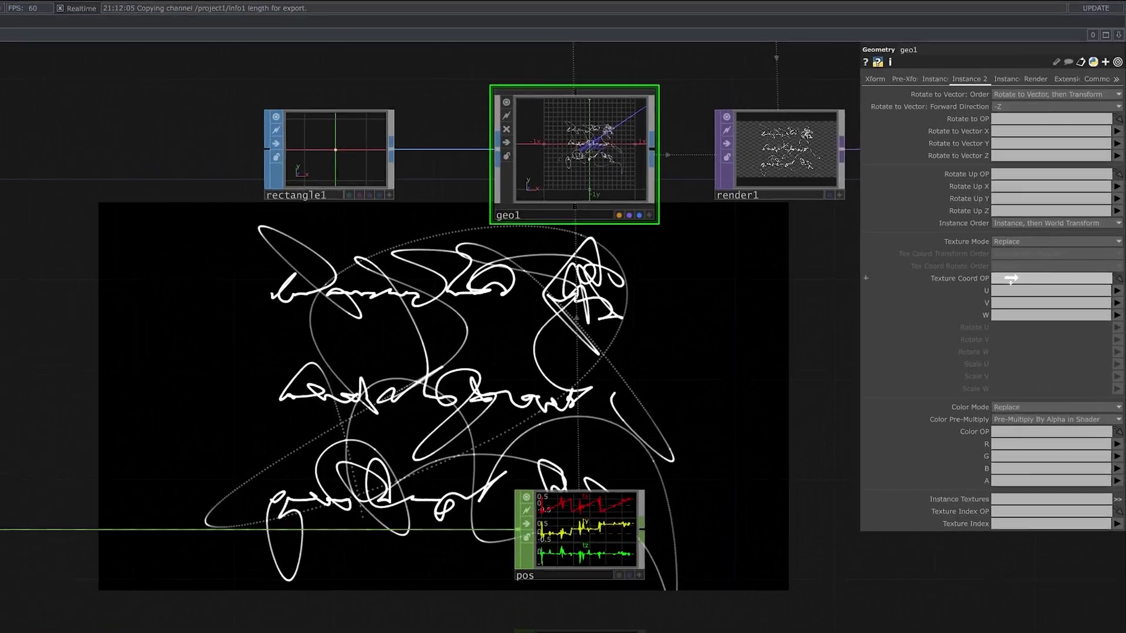
drag(1010, 279, 1012, 280)
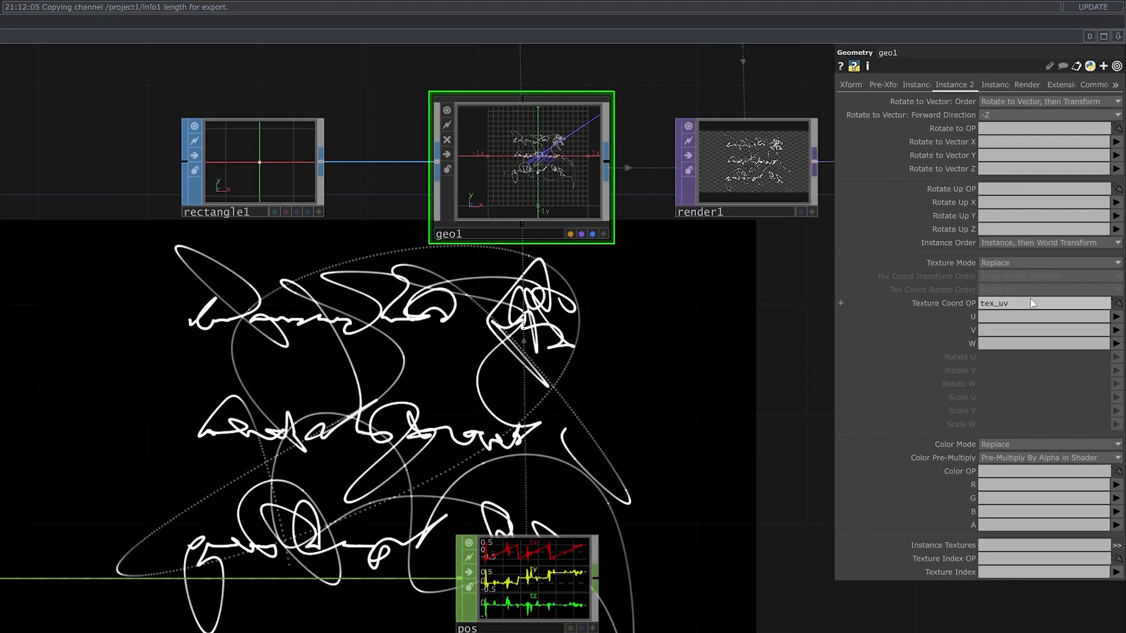
click(1116, 291)
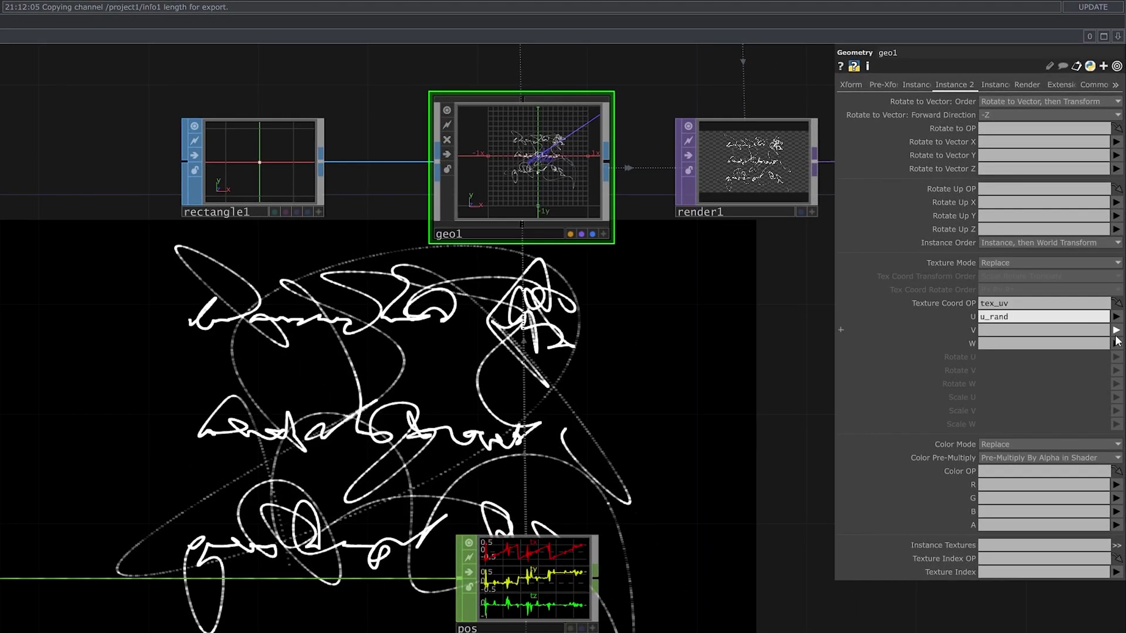
click(1114, 332)
click(1116, 330)
click(1108, 355)
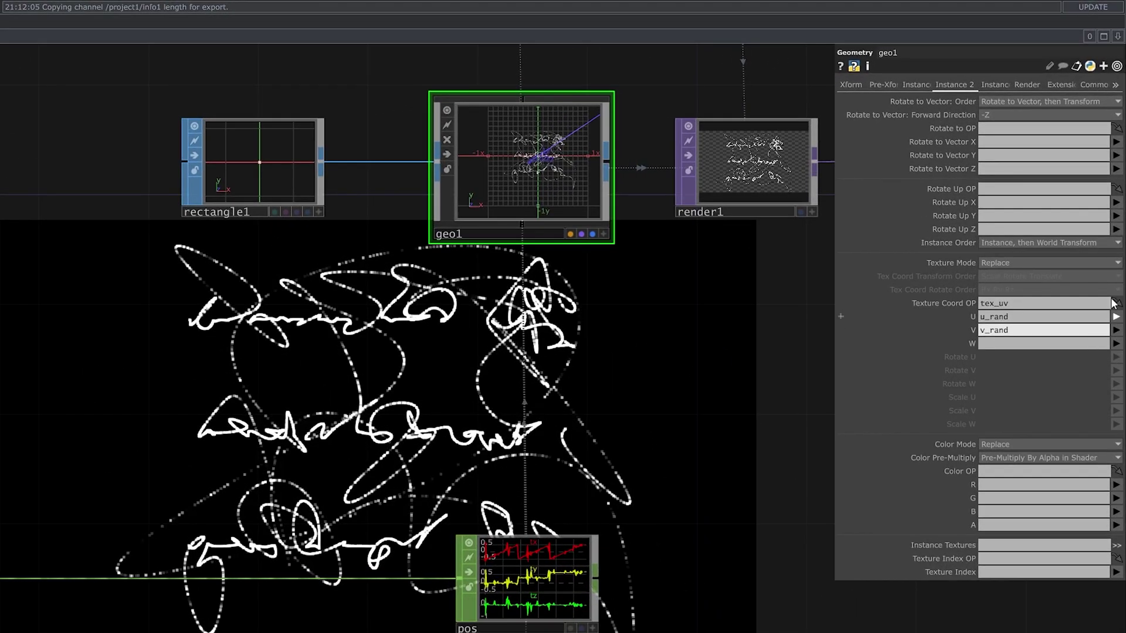
click(1047, 265)
click(996, 277)
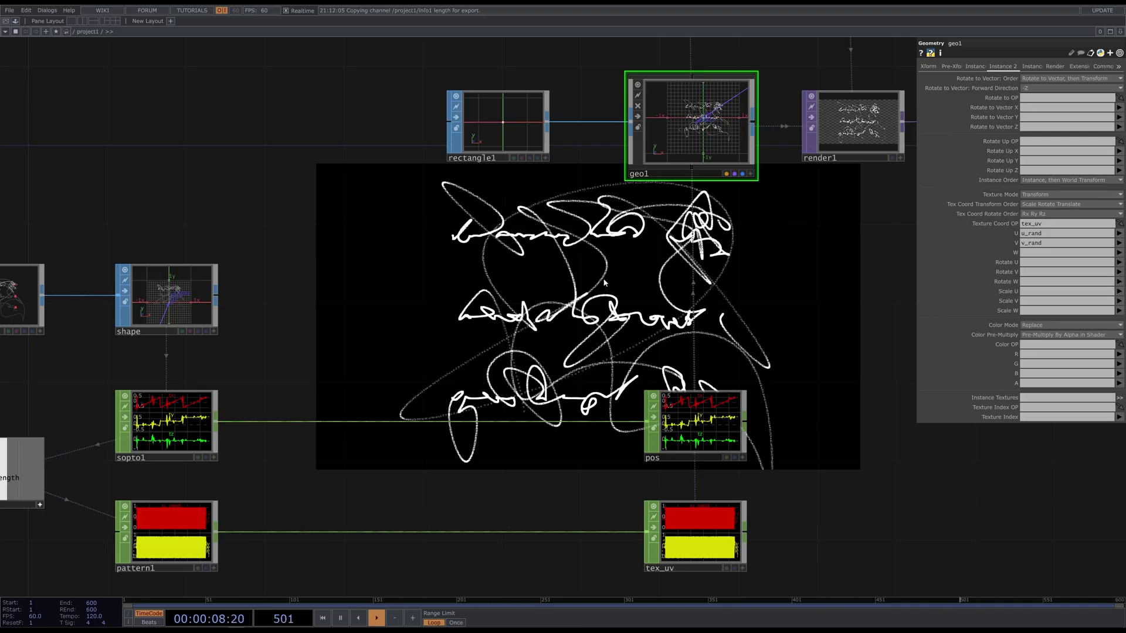
- Add a Pattern CHOP, pattern2, with its Length linked to info1's length (27270)
drag(546, 278, 653, 68)
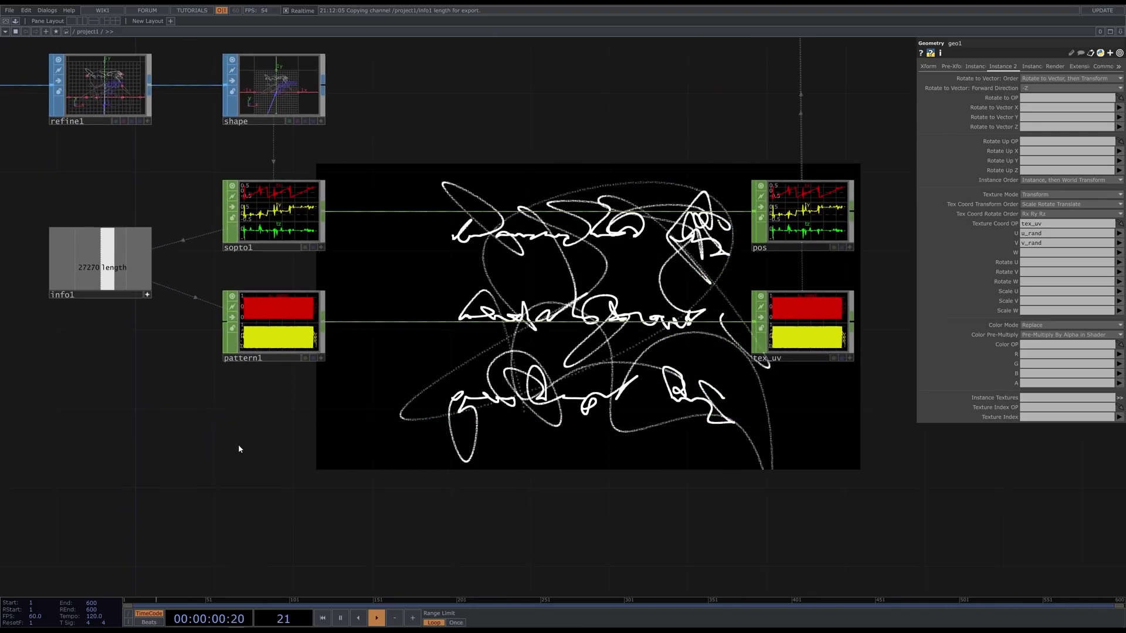
key(Tab)
text(p)
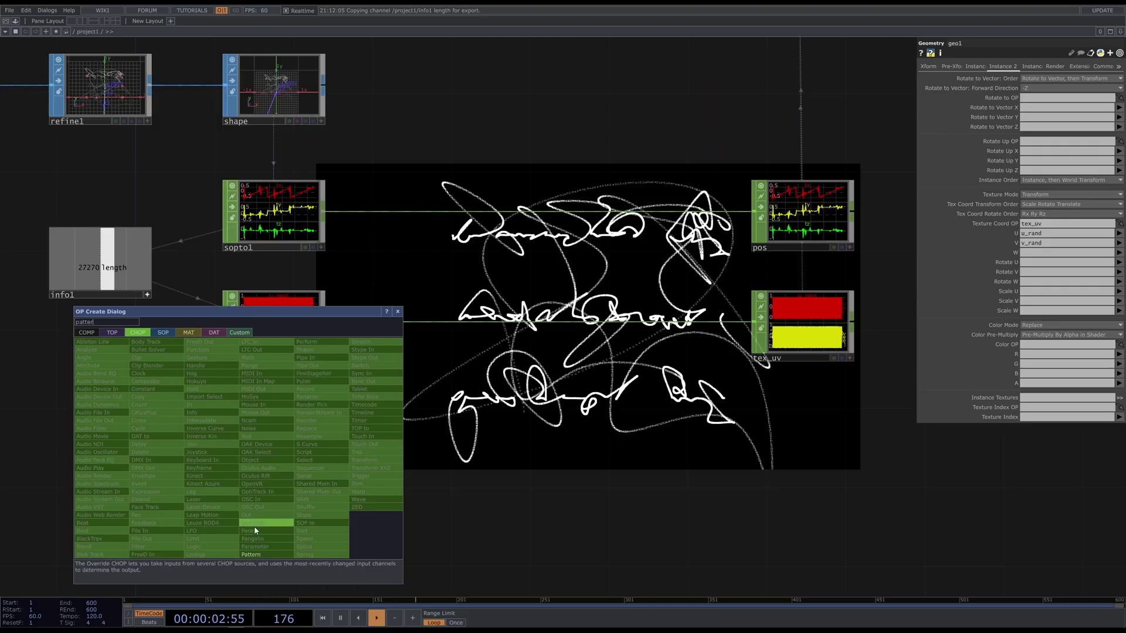
click(252, 554)
click(273, 441)
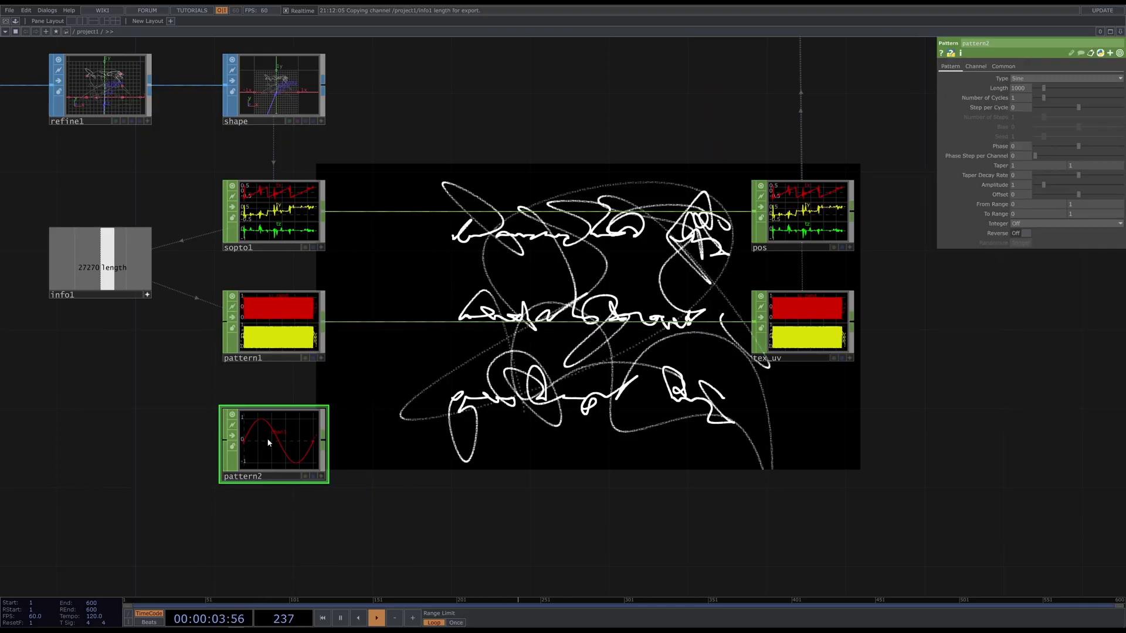
click(148, 294)
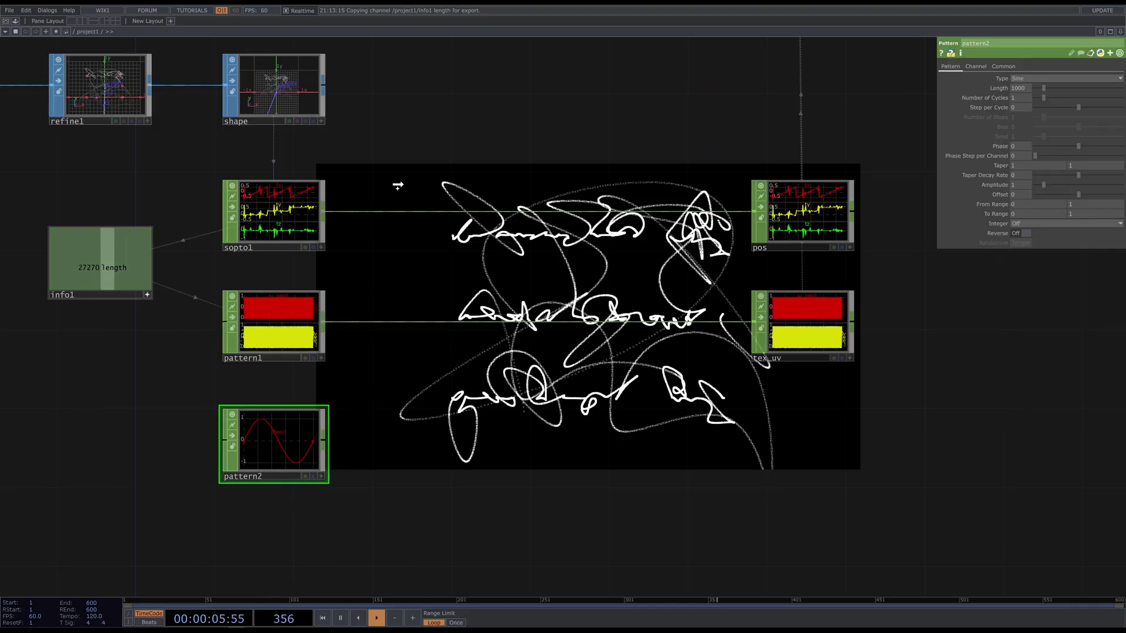
drag(397, 185, 1020, 88)
click(1036, 86)
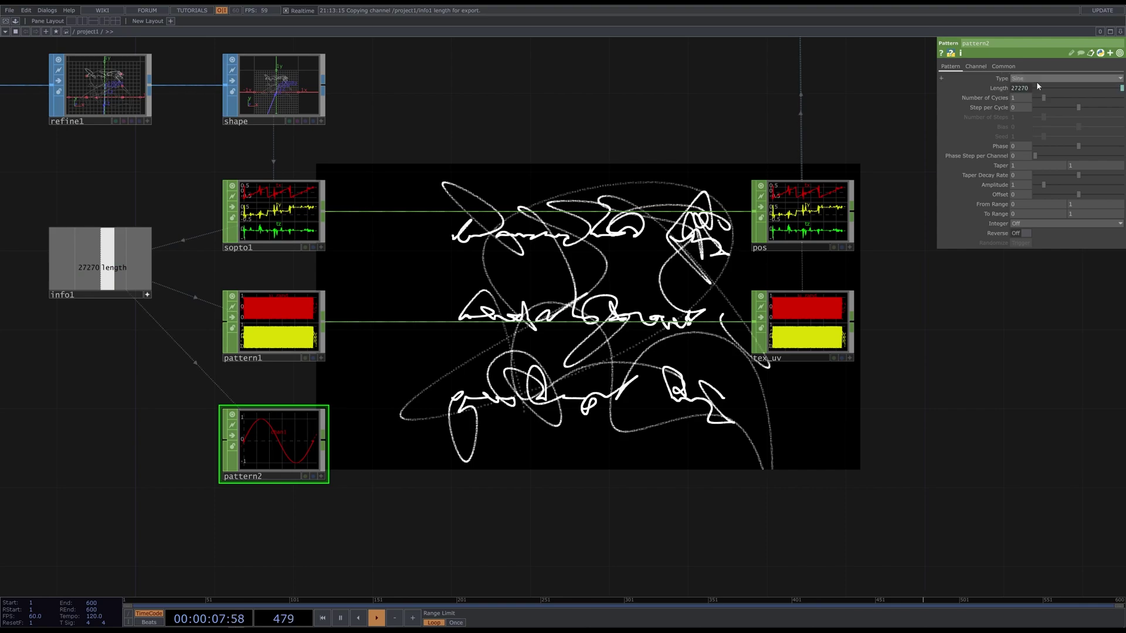
- Rename pattern2's channel to sx
click(975, 67)
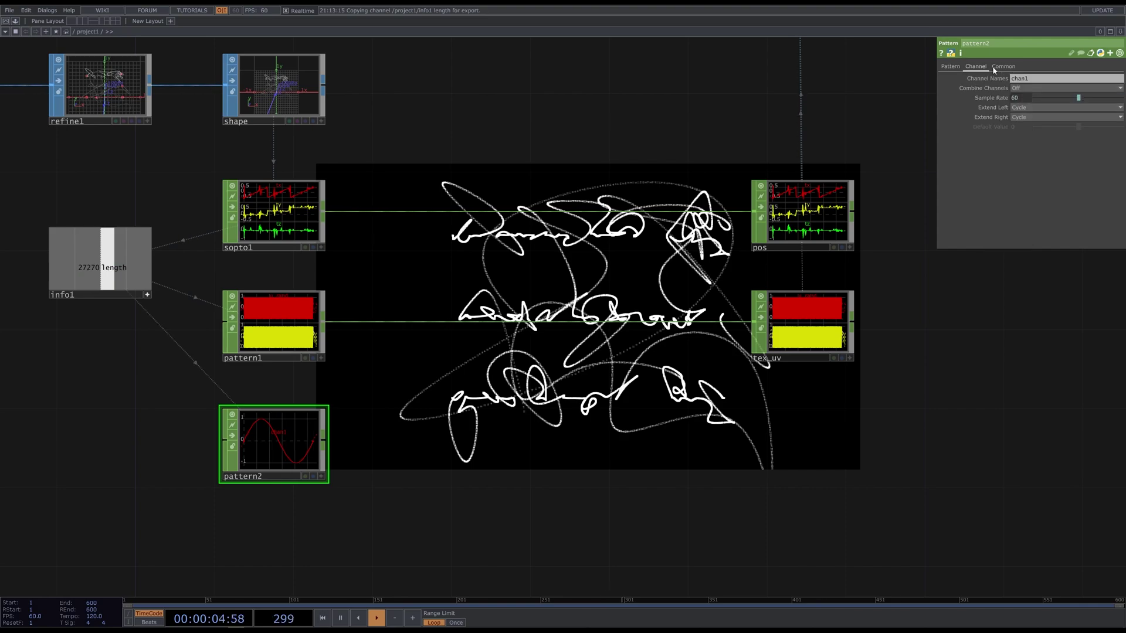
click(1032, 78)
text(sx)
key(Return)
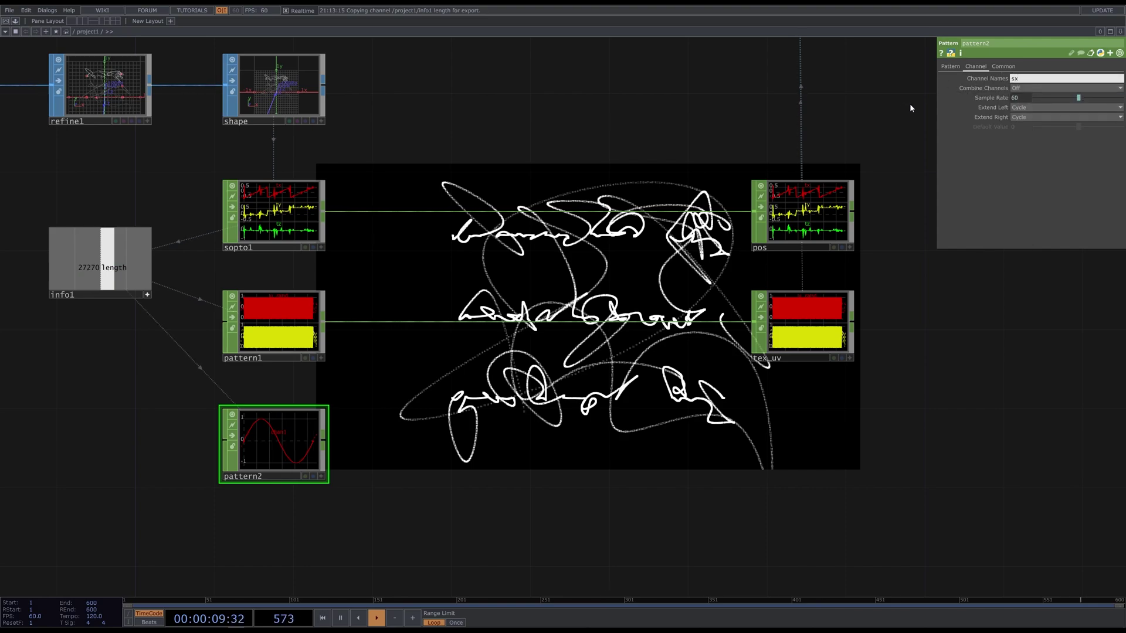
- Append a Null CHOP after pattern2, placed level with it
click(323, 440)
text(nu)
click(331, 430)
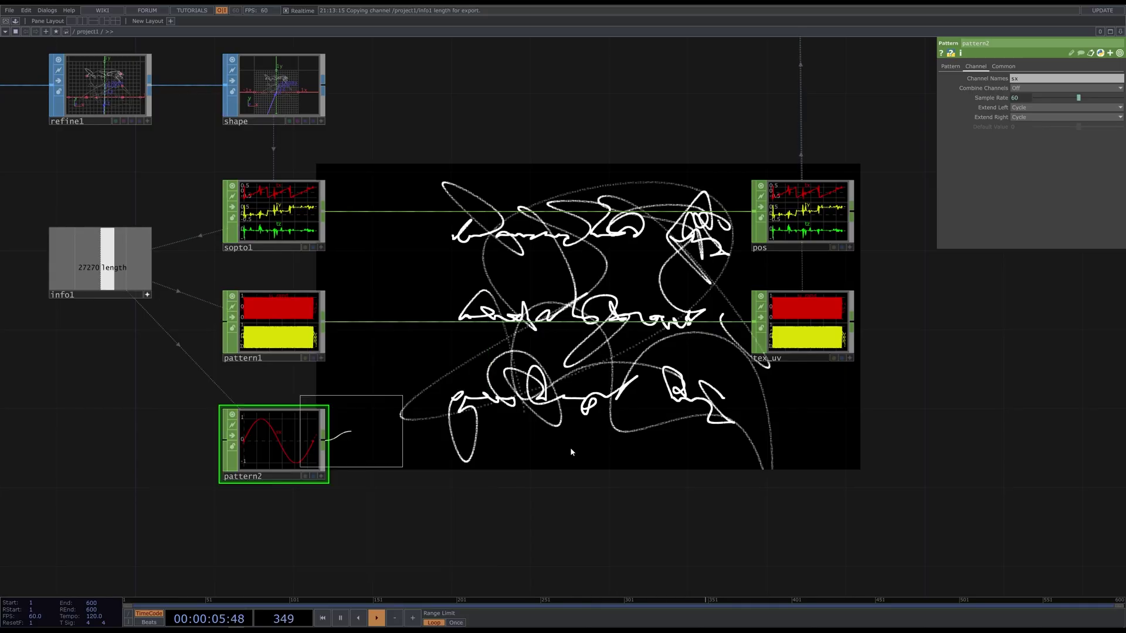
click(804, 443)
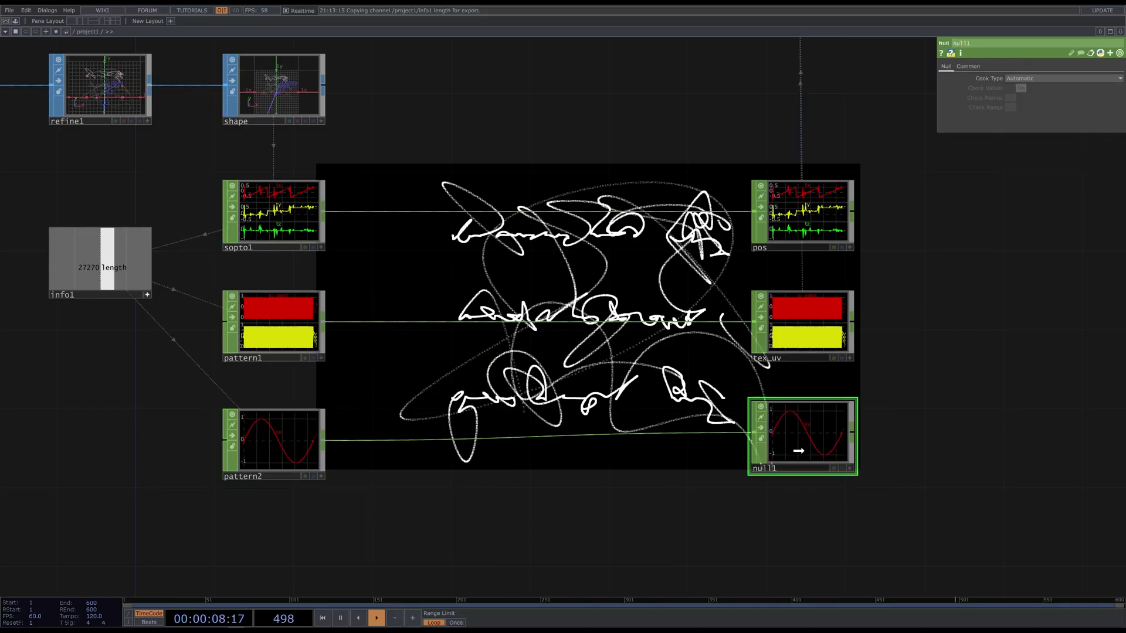
drag(798, 450, 799, 458)
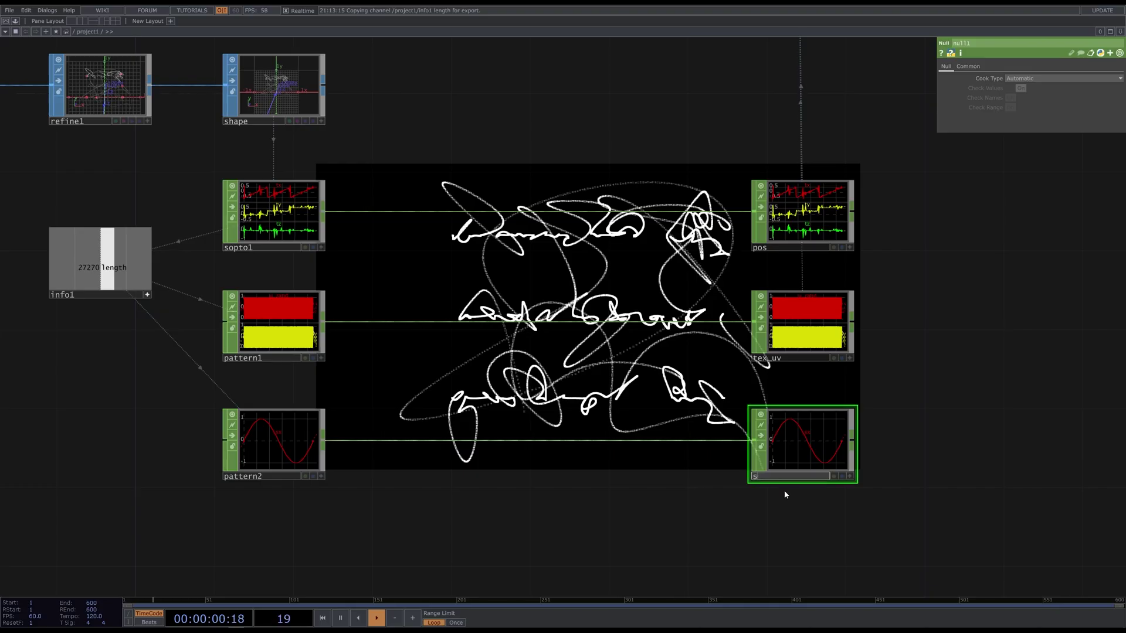
- Name the null scale and drive geo1's instance Scale X and Y from its sx channel
key(Return)
scroll(468, 446, down, 3)
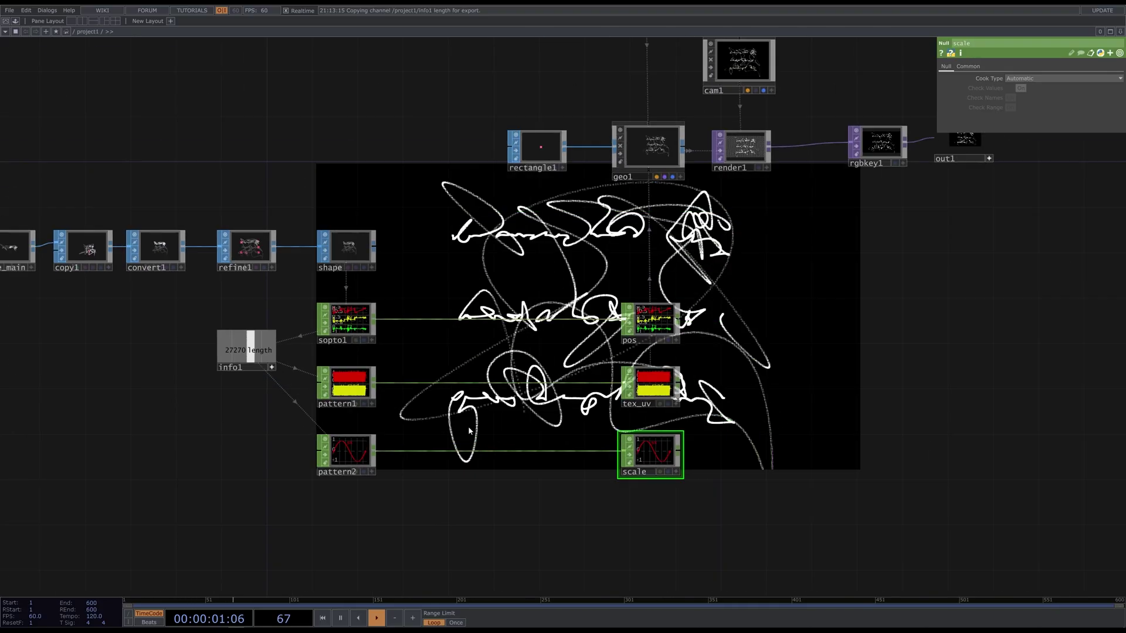
click(604, 178)
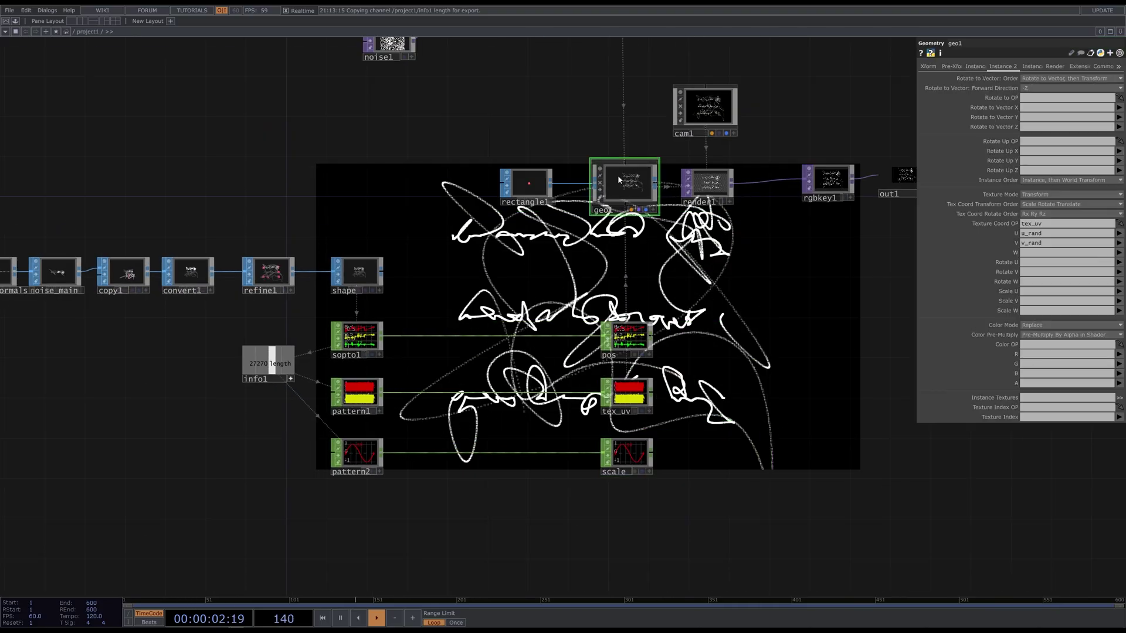
click(977, 66)
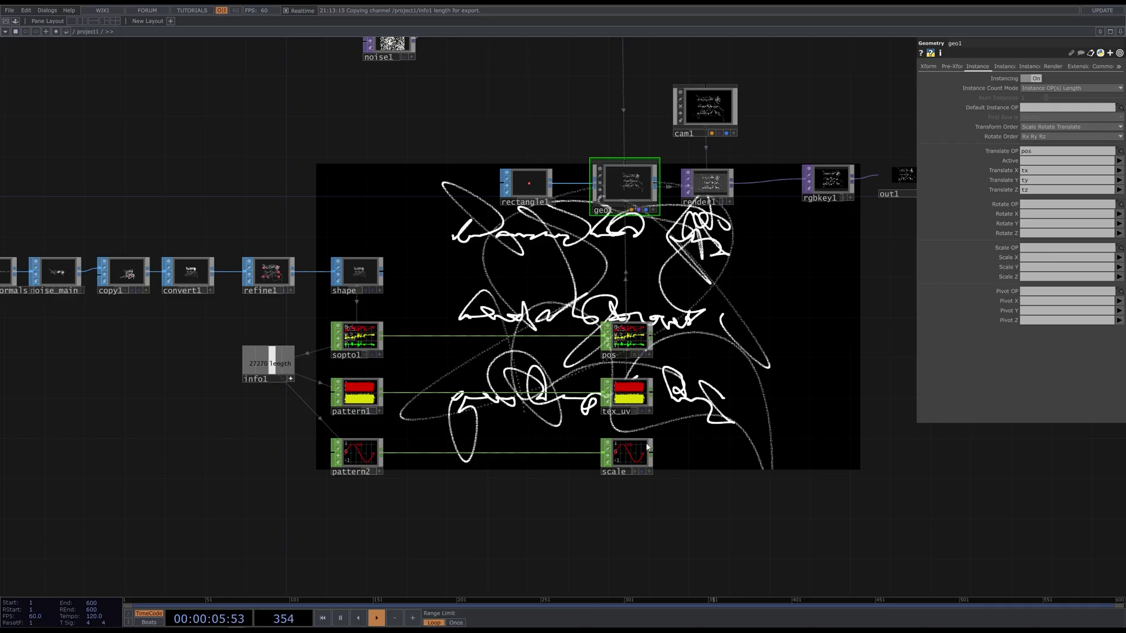
drag(644, 450, 1055, 248)
click(1119, 257)
click(1118, 267)
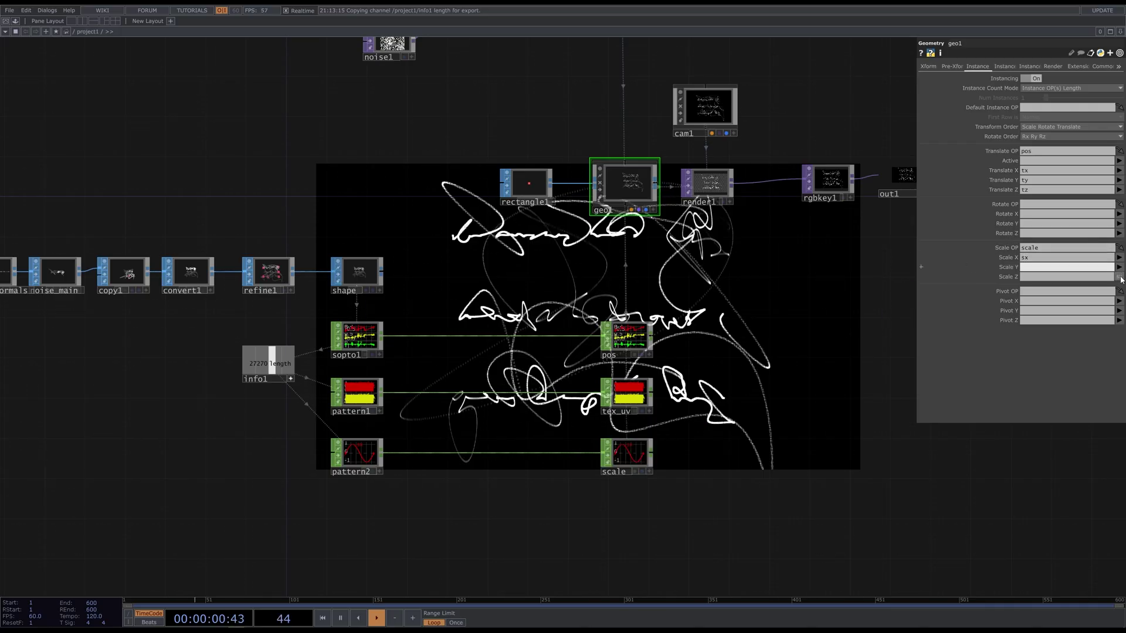
- Set pattern2's sine to 100 cycles, amplitude 0.2, phase 0.77 and offset 0.87
click(357, 454)
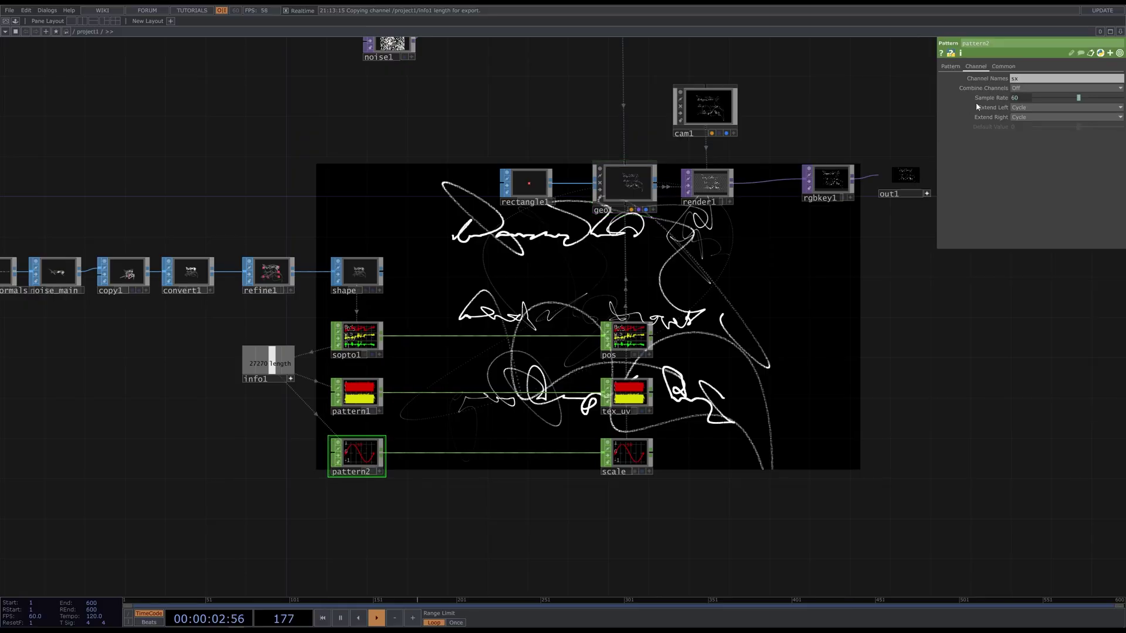
click(955, 66)
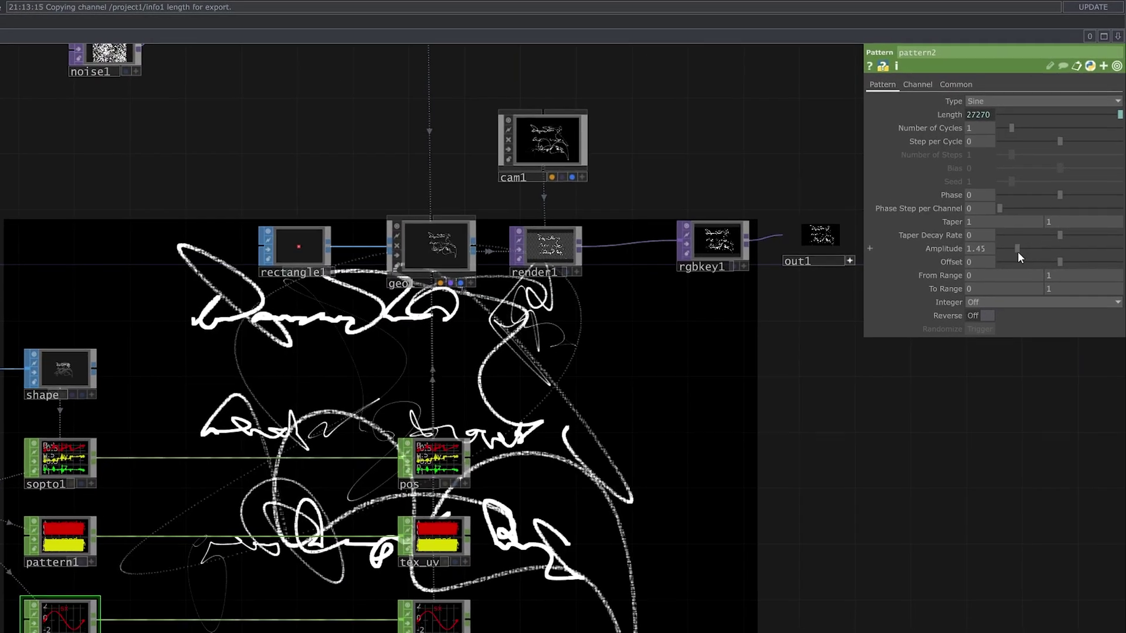
mouse_move(1005, 254)
mouse_down()
mouse_move(1101, 263)
mouse_move(1086, 263)
mouse_up()
mouse_move(1002, 249)
mouse_down()
mouse_move(990, 248)
mouse_move(1001, 248)
mouse_up()
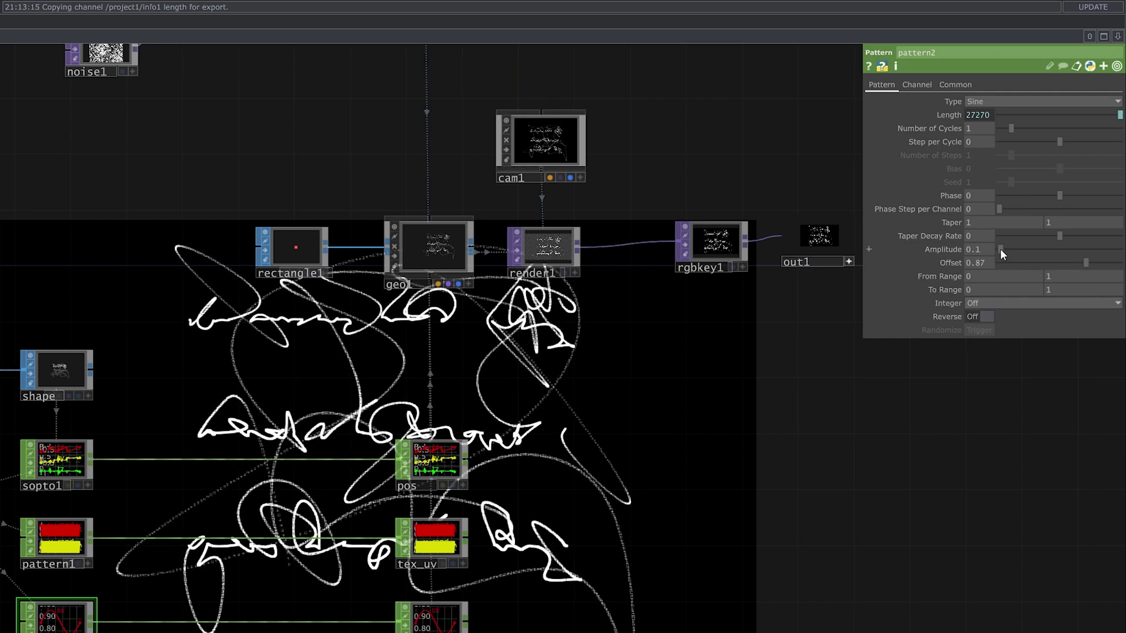
drag(1059, 195, 1106, 195)
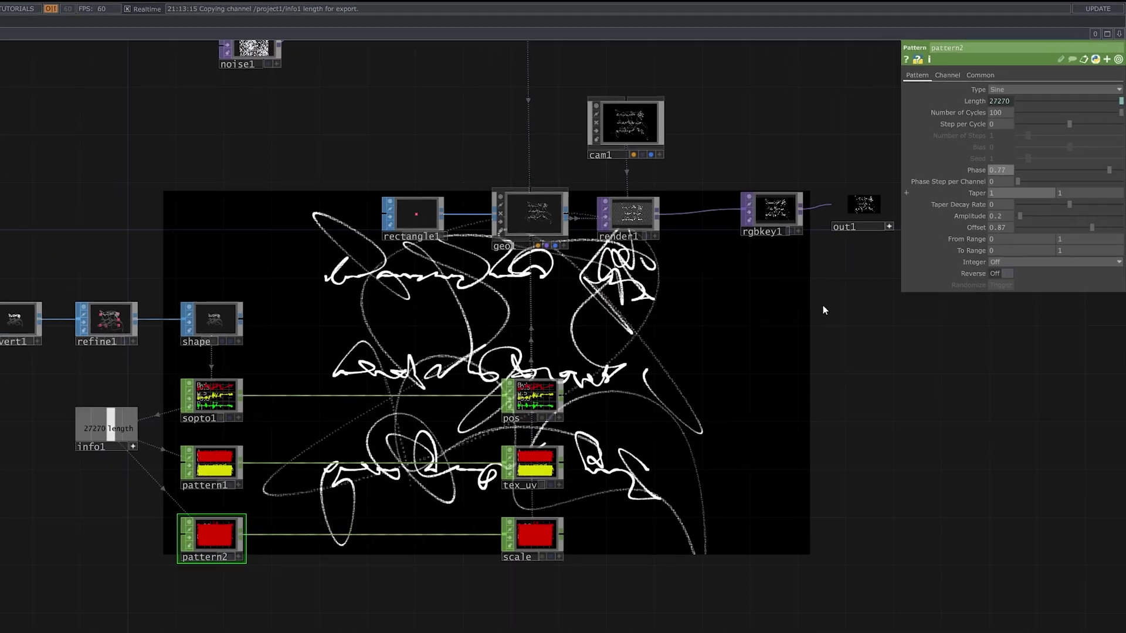
- Add a new Pattern CHOP, pattern3, below pattern2
key(Tab)
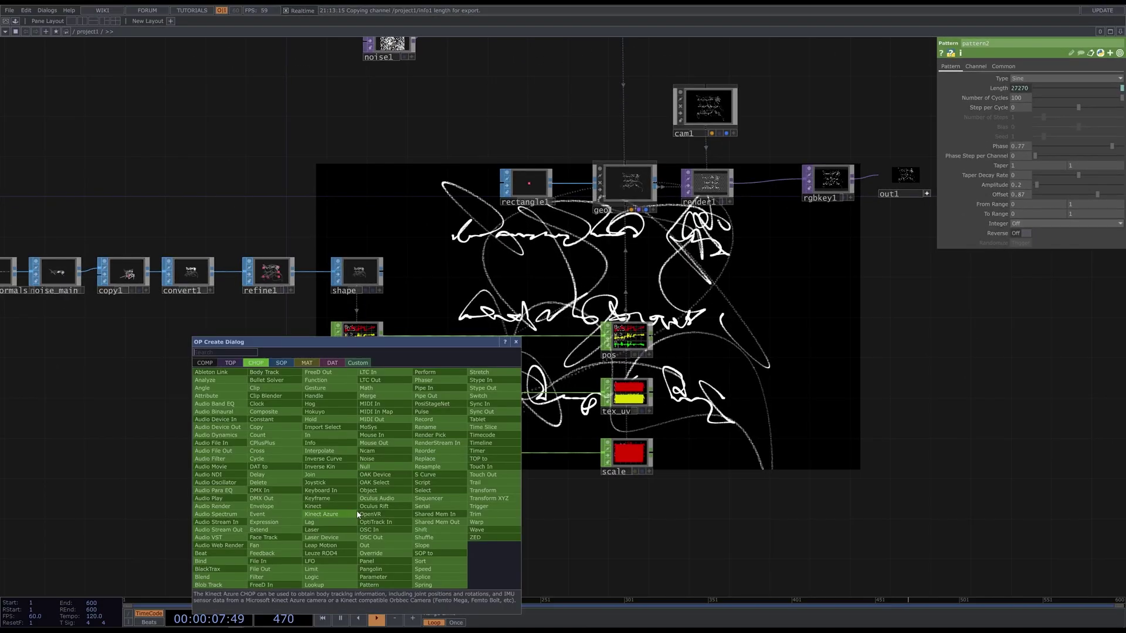
text(pat)
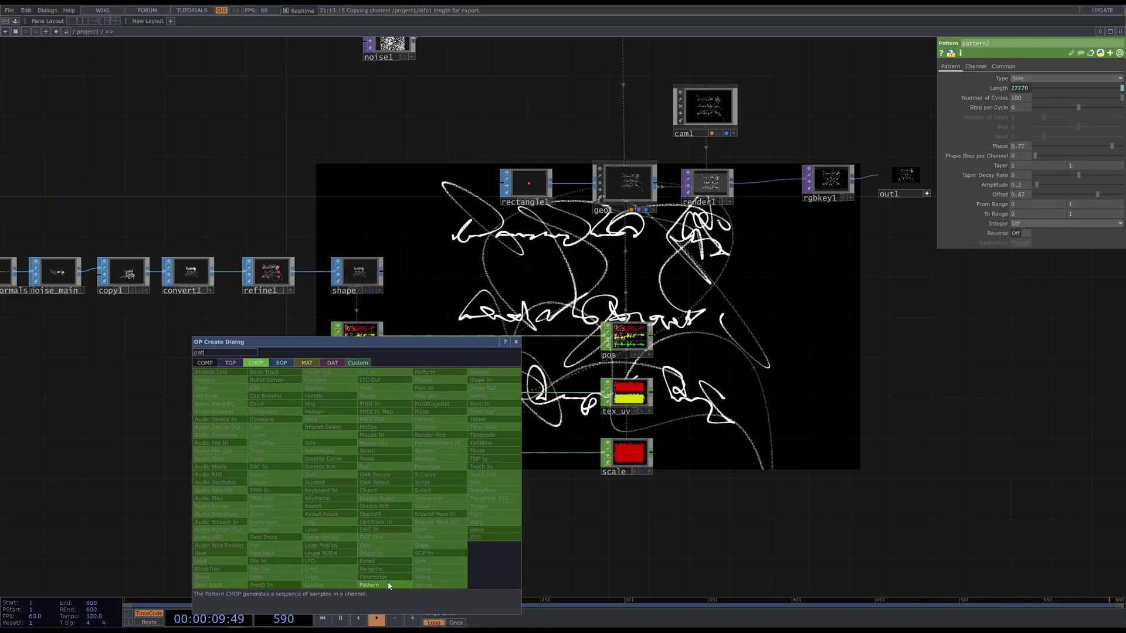
click(387, 584)
click(357, 513)
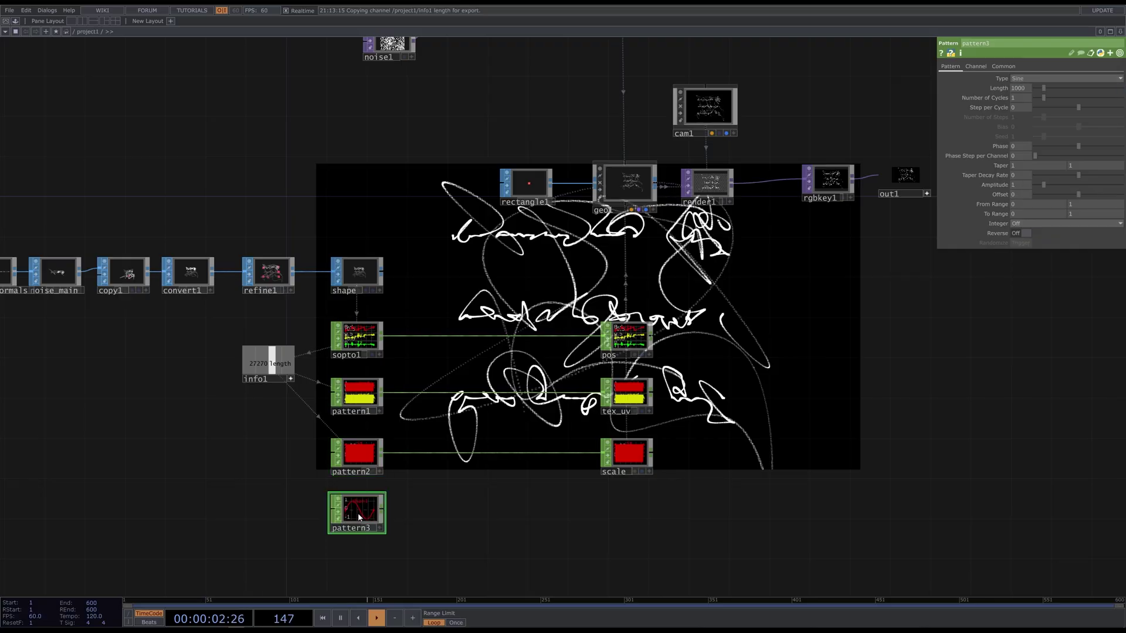
click(1037, 79)
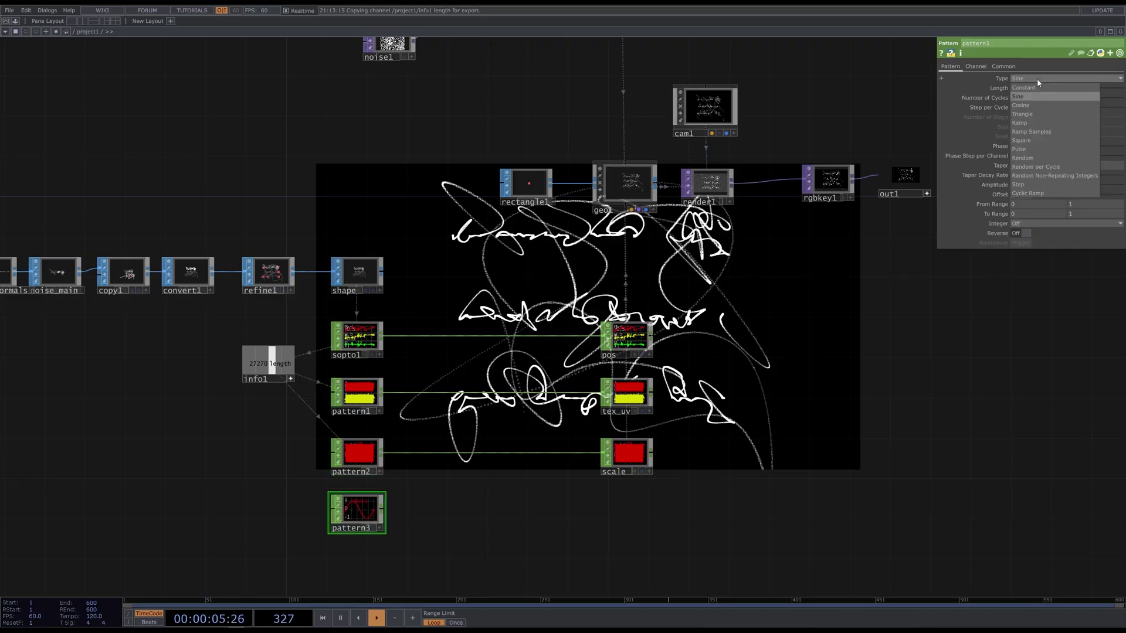
- Make pattern3 a length-2 ramp and add a Math CHOP, math1, below pattern2
click(1028, 123)
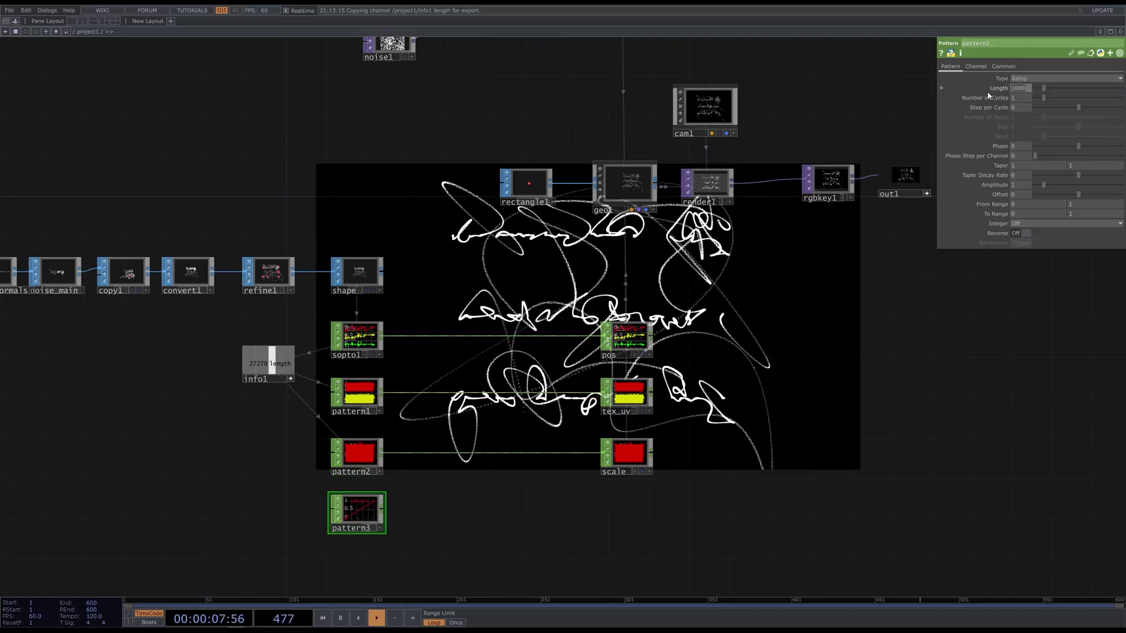
text(2)
key(Tab)
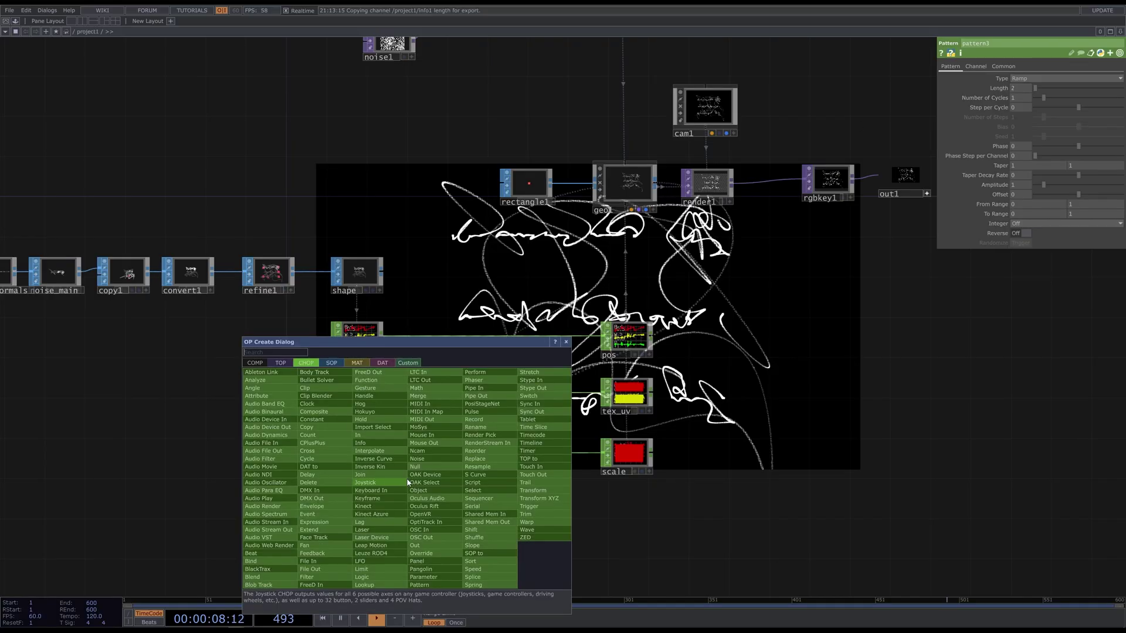
text(math)
click(446, 392)
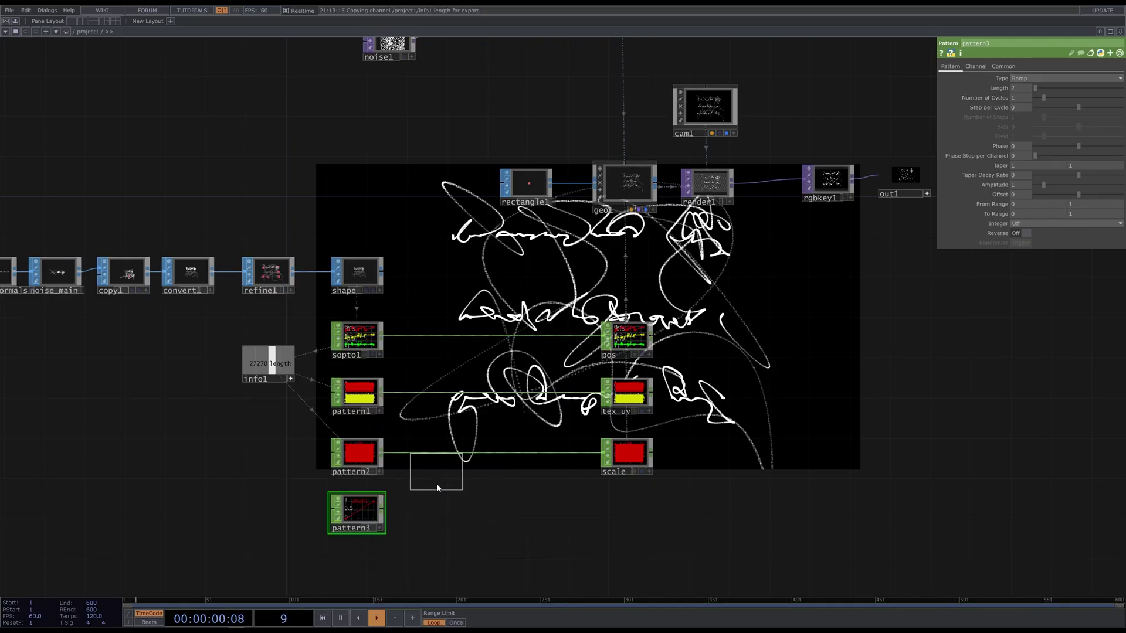
click(434, 490)
- Multiply pattern2 and pattern3 in math1 and feed the result into scale
drag(383, 453, 409, 501)
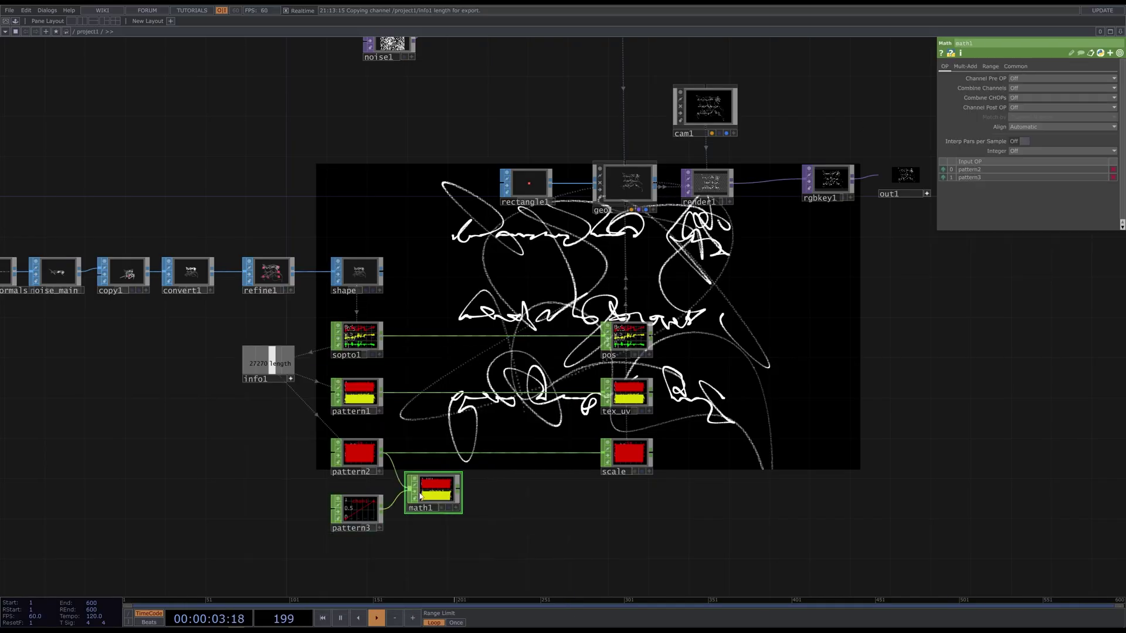
click(1059, 97)
click(1031, 134)
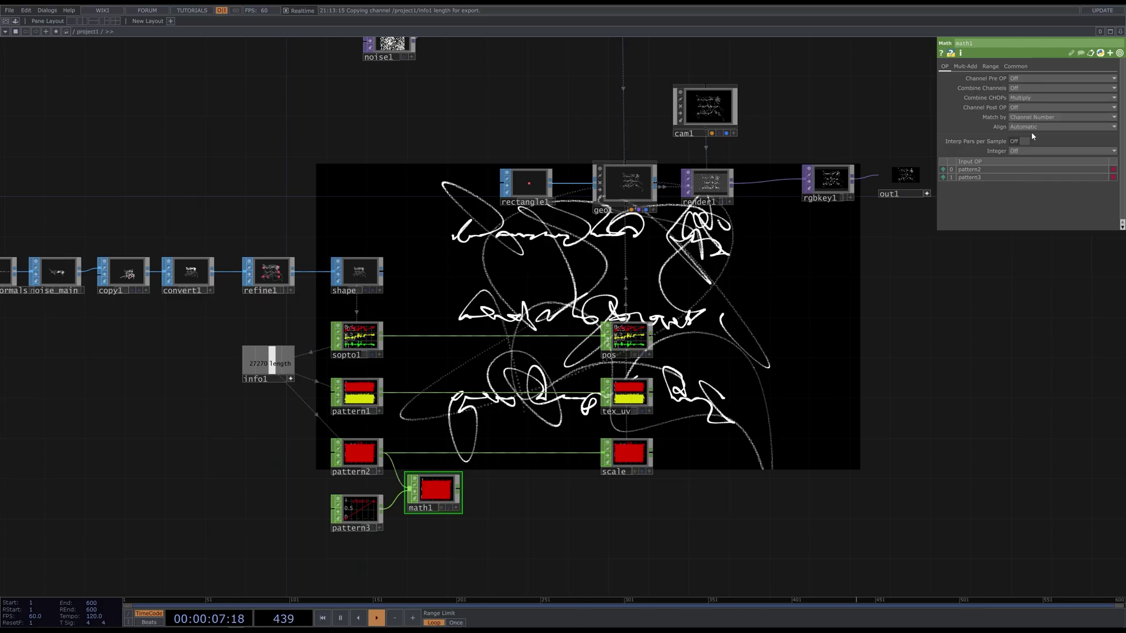
drag(459, 490, 498, 452)
- Adjust pattern3's amplitude and shift pattern2's phase to 0.11
click(367, 509)
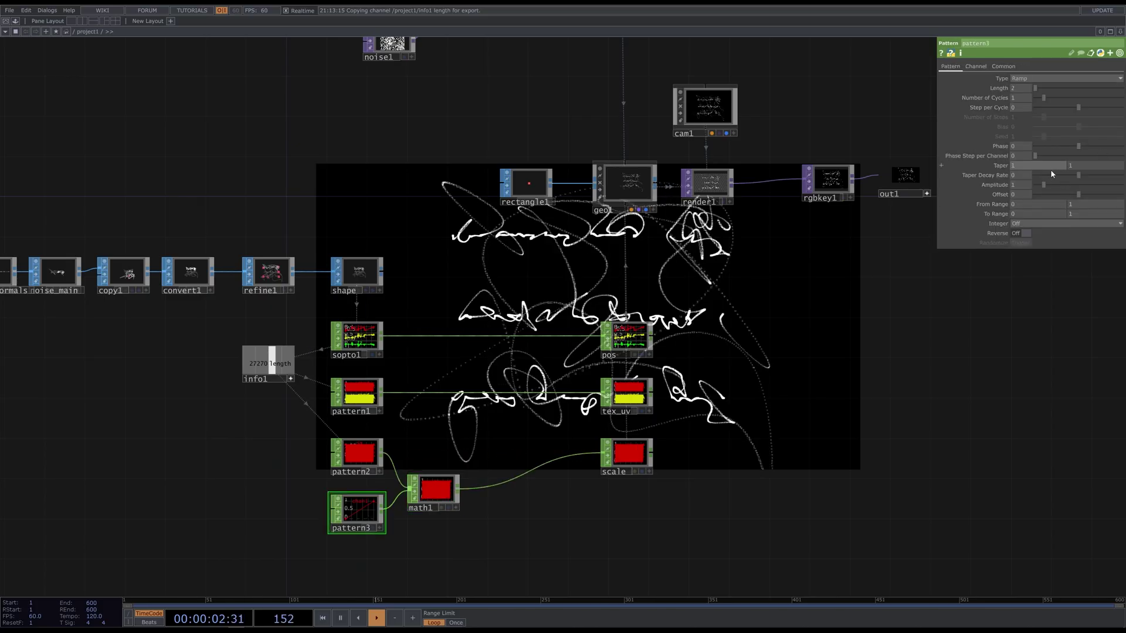
mouse_move(1047, 183)
mouse_down()
mouse_move(1076, 182)
mouse_move(1041, 187)
mouse_up()
click(351, 454)
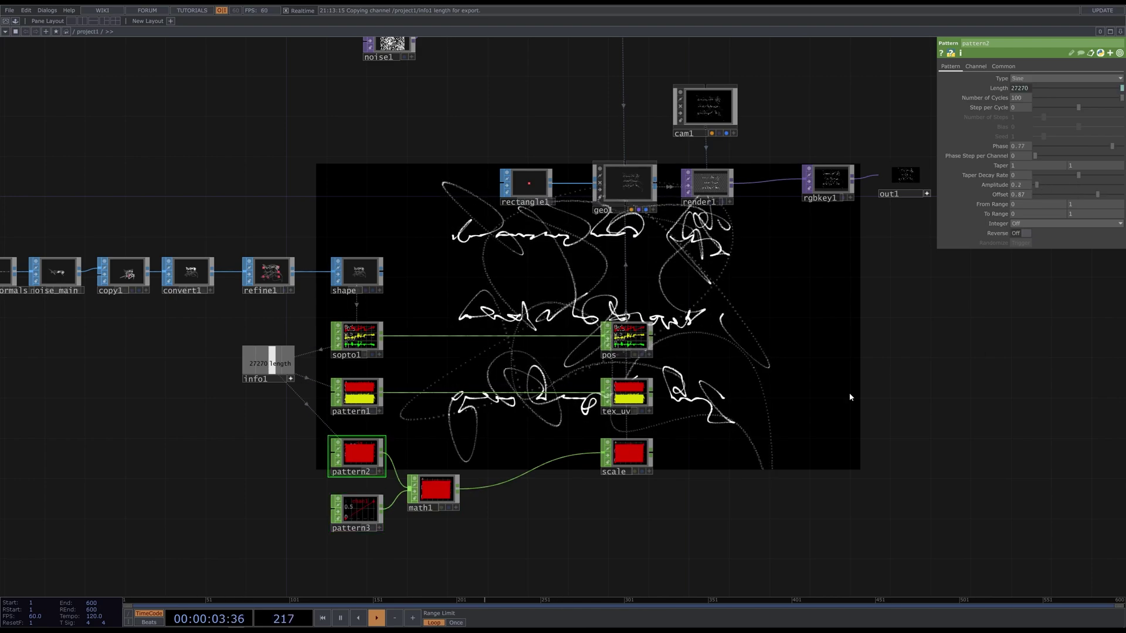
drag(1112, 148, 1083, 146)
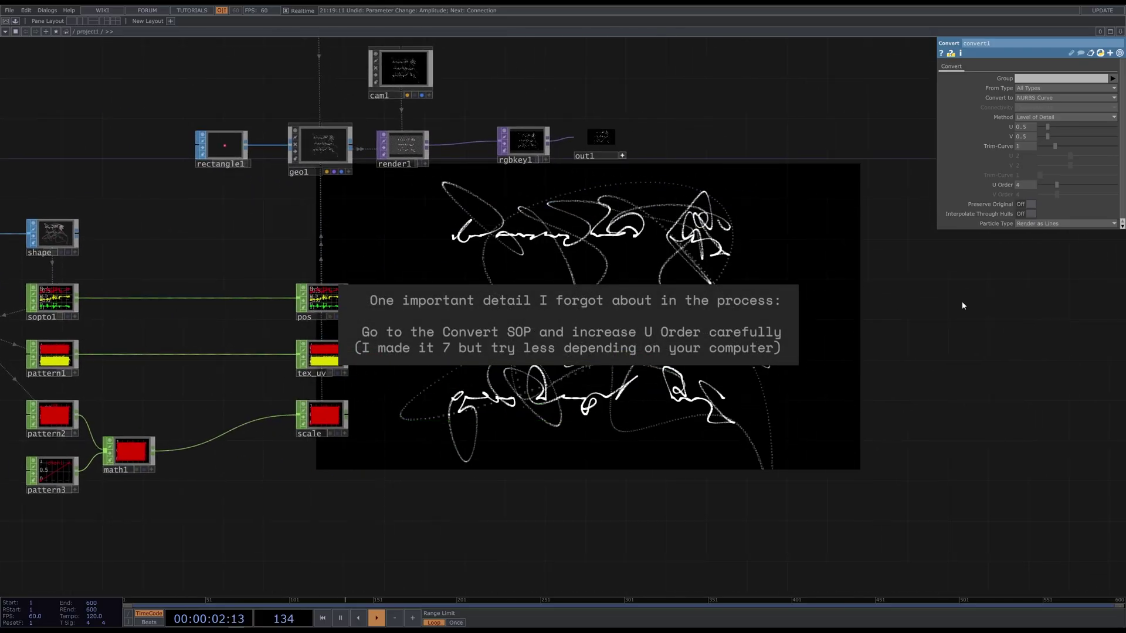
- Drag convert1's U Order up to 7 to smooth the scribble strokes
mouse_move(1059, 186)
mouse_down()
mouse_move(1079, 183)
mouse_move(1068, 189)
mouse_up()
drag(513, 314, 924, 339)
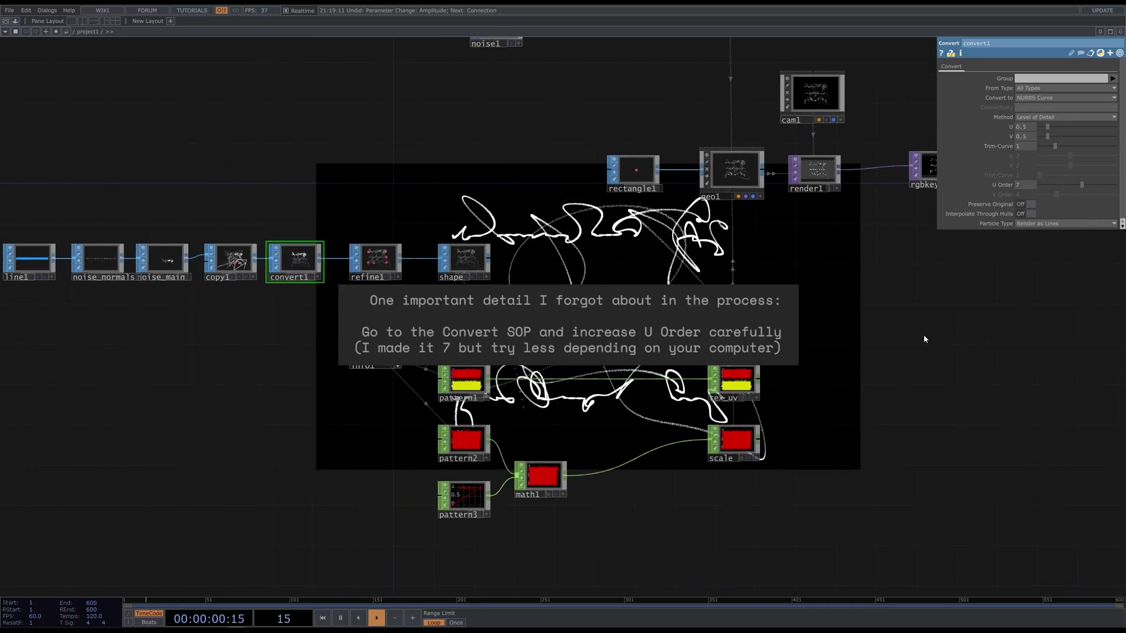
click(162, 259)
- Raise noise_main's amplitude to 1.72 and change noise_normals' seed to 1.98
drag(1055, 185, 1054, 183)
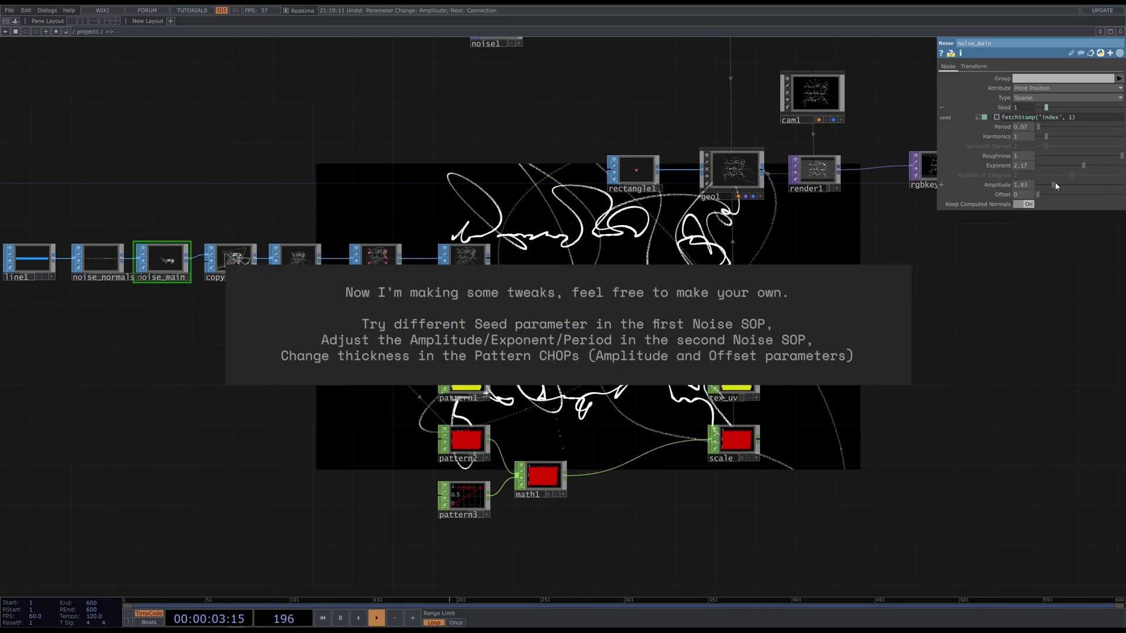
drag(706, 392, 606, 396)
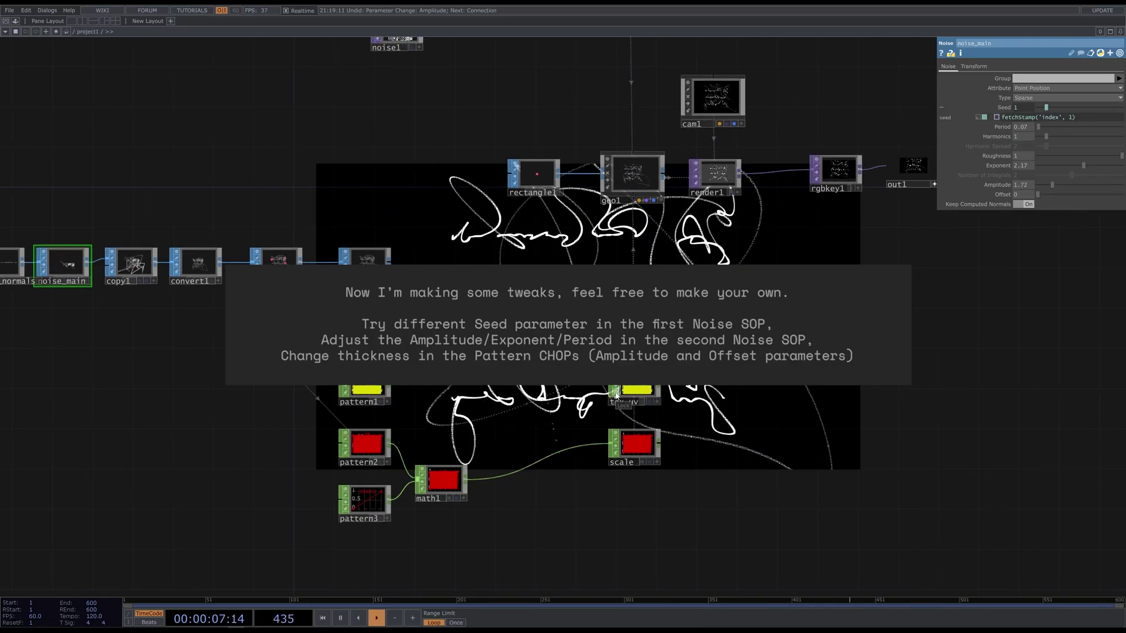
scroll(616, 396, down, 2)
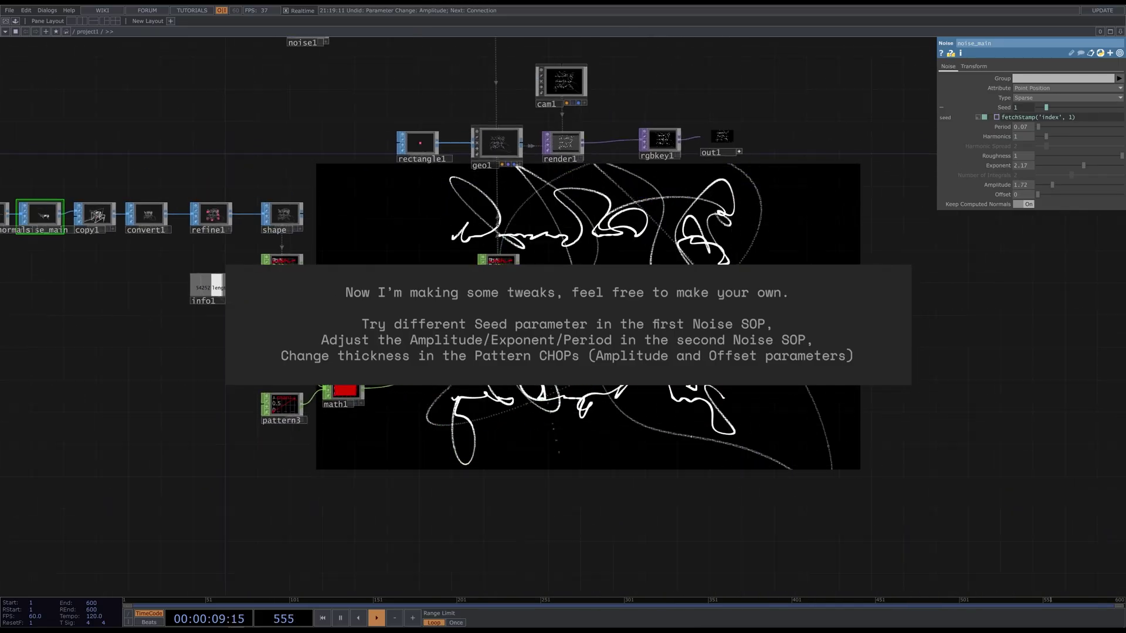
scroll(389, 312, down, 1)
click(32, 227)
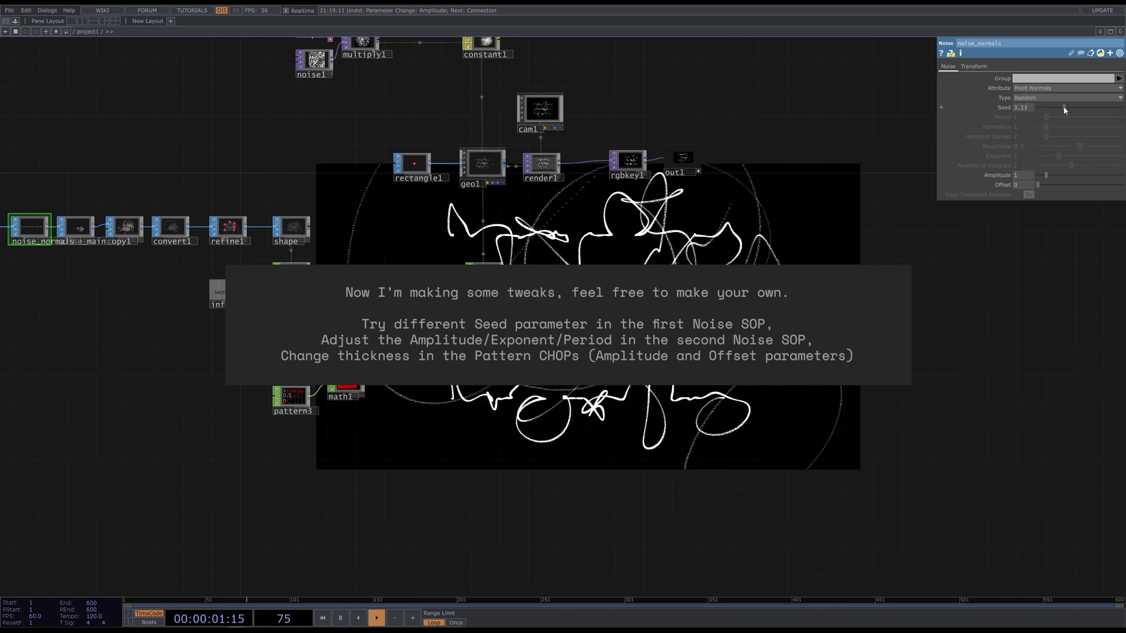
drag(176, 146, 148, 174)
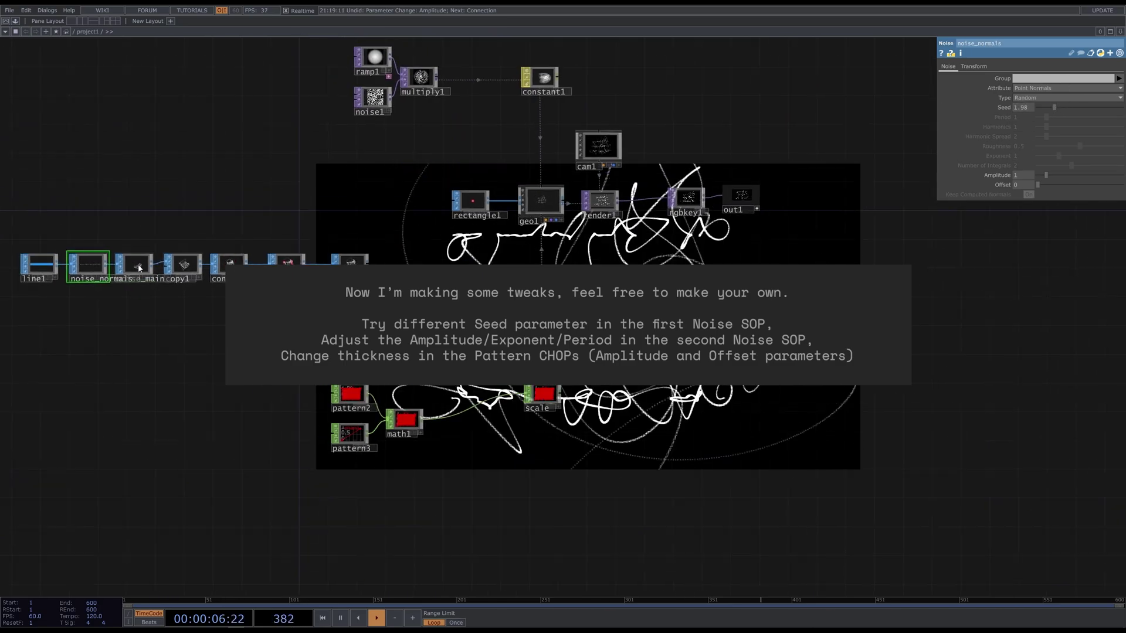
- Set noise_main's amplitude to 1.46 and pattern3's amplitude to 0.6
click(52, 255)
drag(1046, 185, 1049, 187)
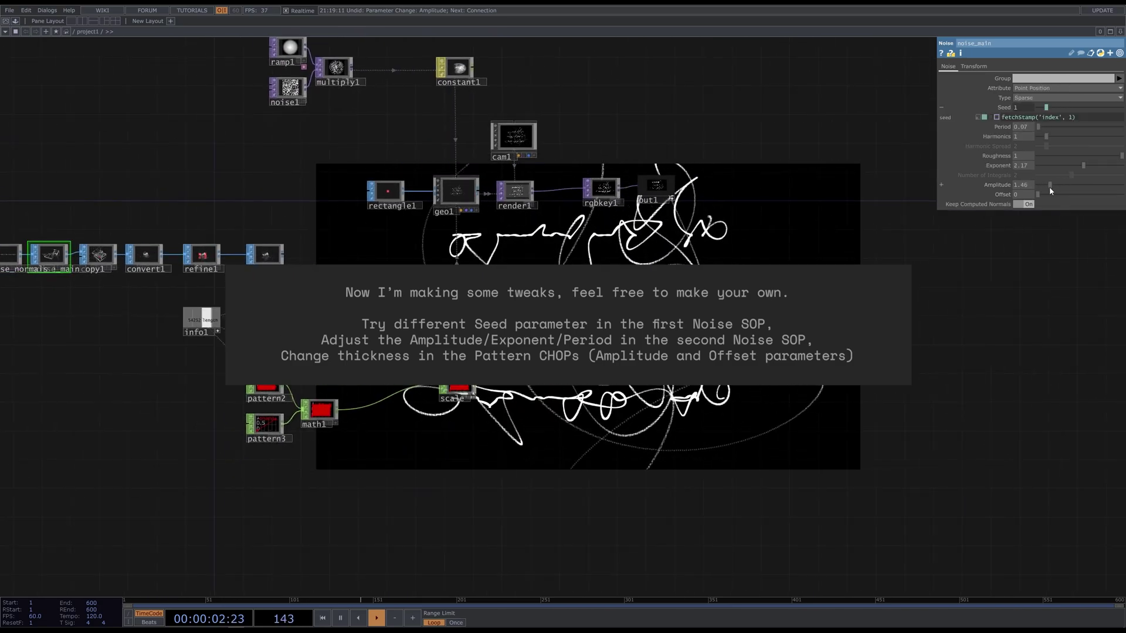
drag(253, 440, 432, 402)
click(432, 402)
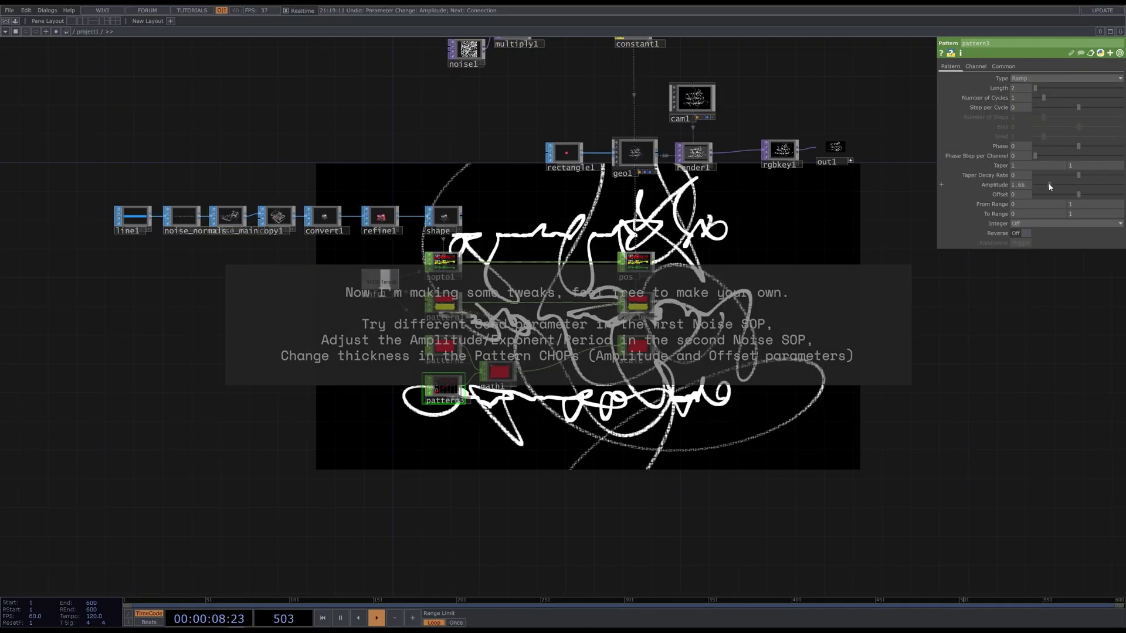
drag(911, 335, 712, 350)
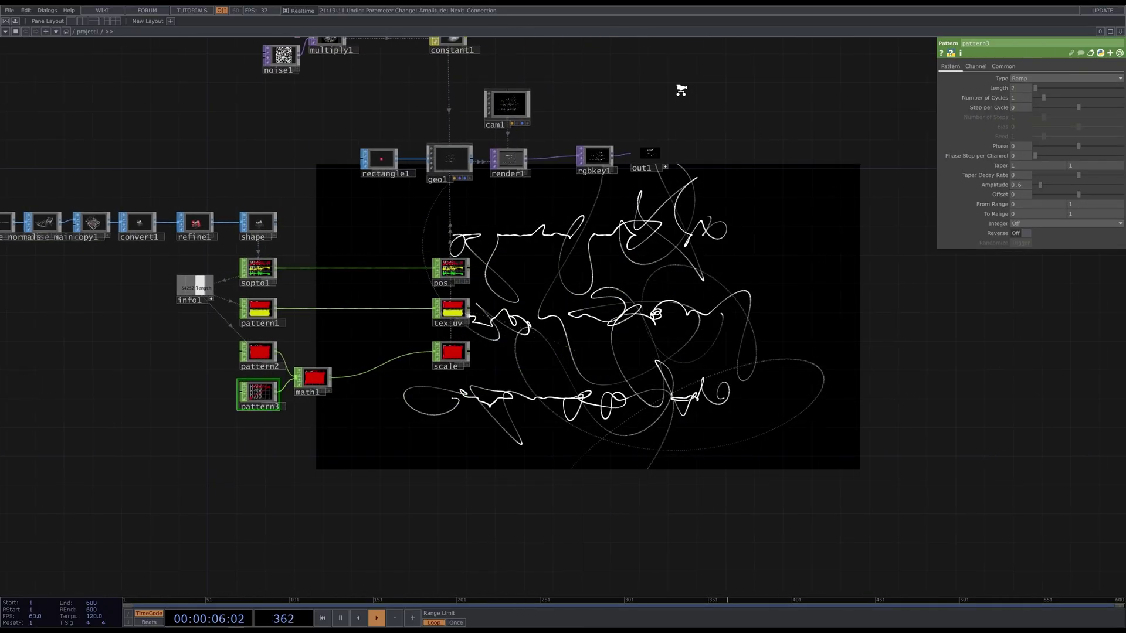
scroll(682, 89, up, 8)
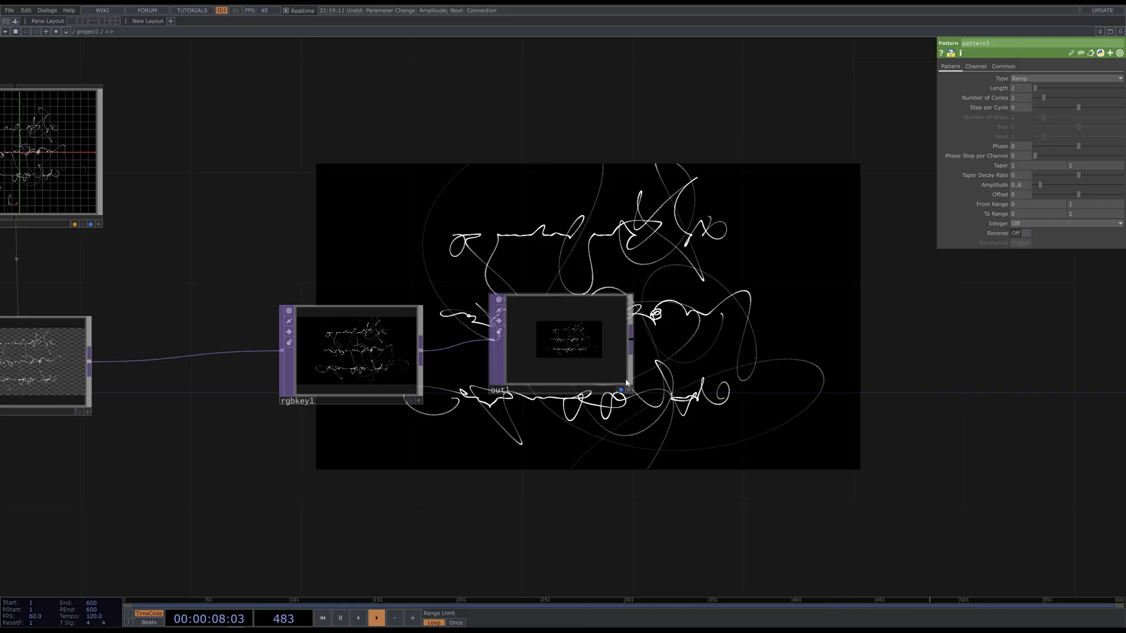
- Spread out1 and rgbkey1 apart and add a Noise TOP, noise2, below the wire
drag(631, 391, 1009, 402)
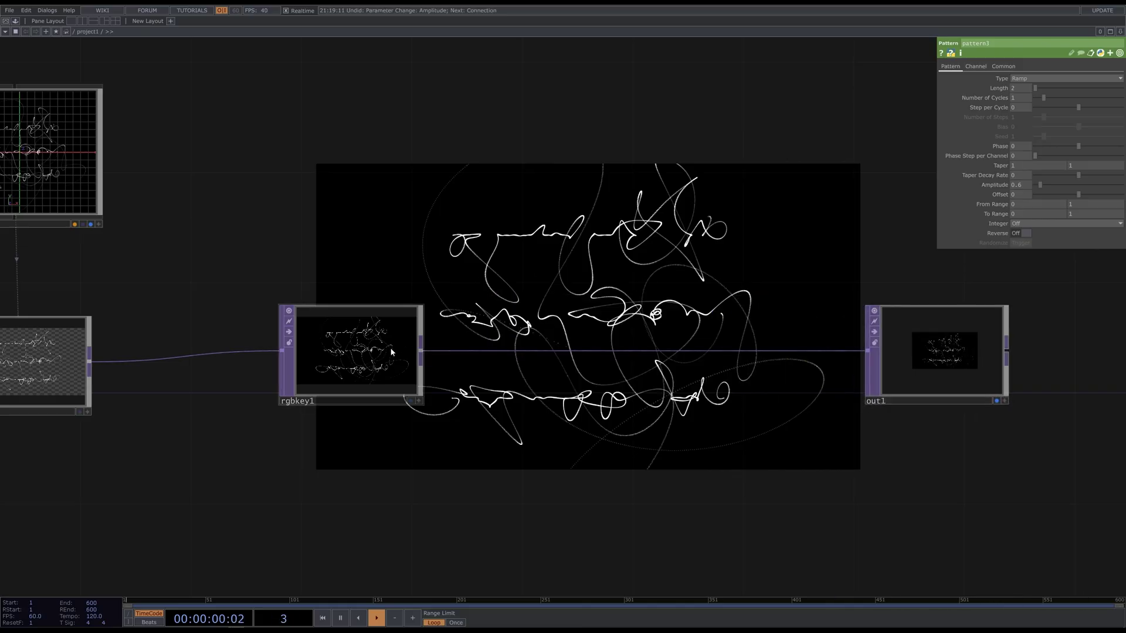
drag(352, 352, 271, 363)
key(Tab)
text(no)
click(467, 357)
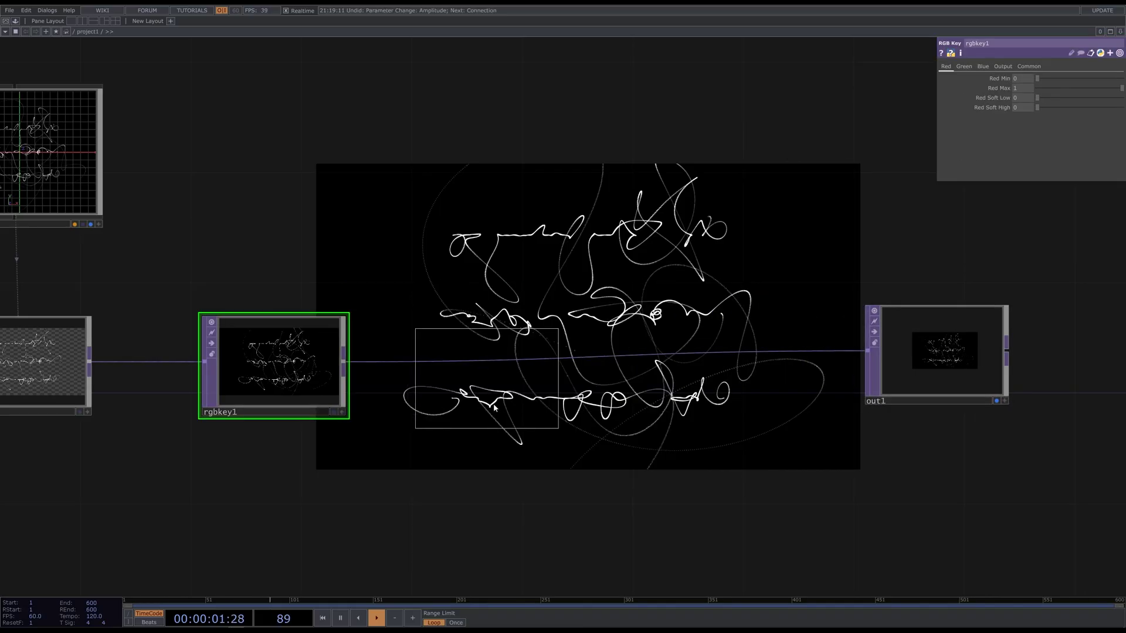
click(496, 431)
drag(1086, 97, 971, 196)
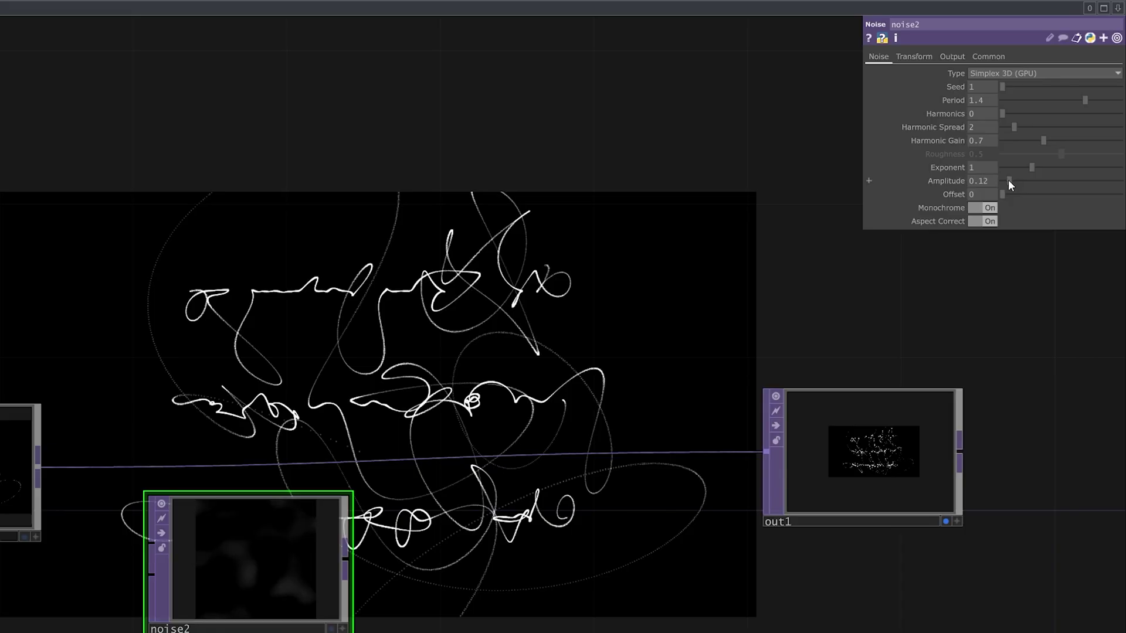
- Set noise2's Translate Z to the expression absTime.seconds * 0.01 for slow drift
click(913, 56)
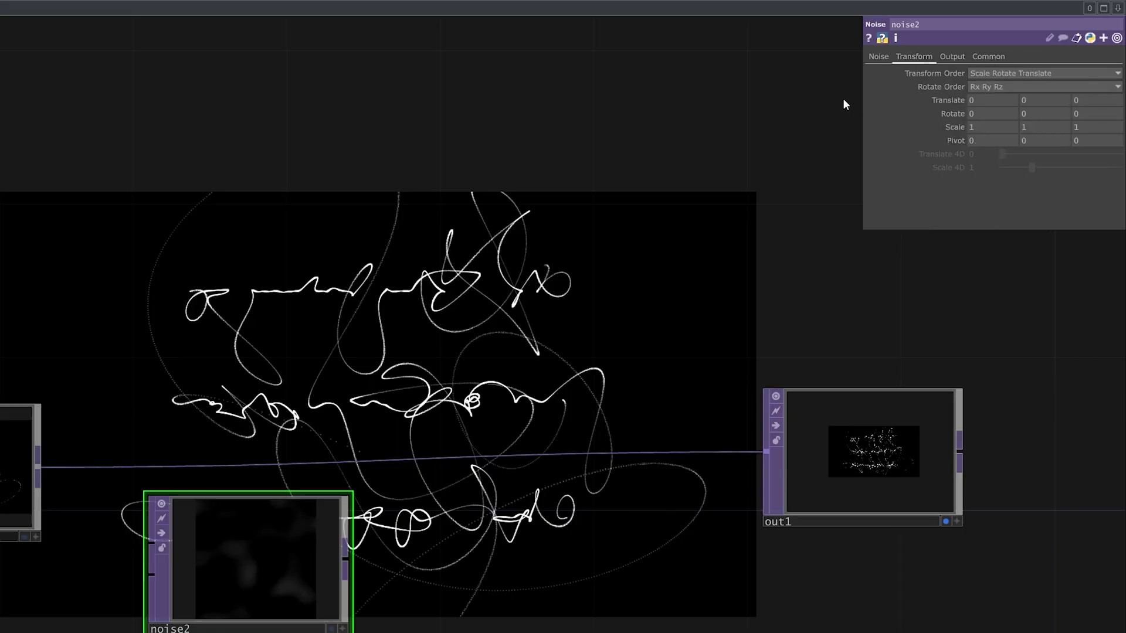
click(946, 100)
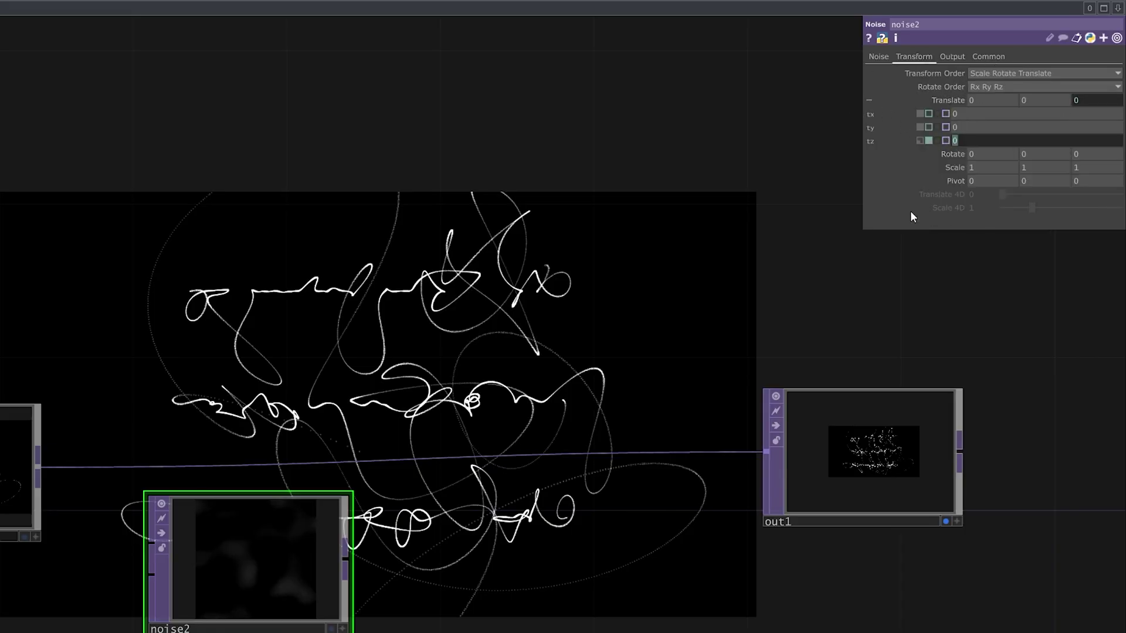
text(absTime.seconds * 0.1)
key(Return)
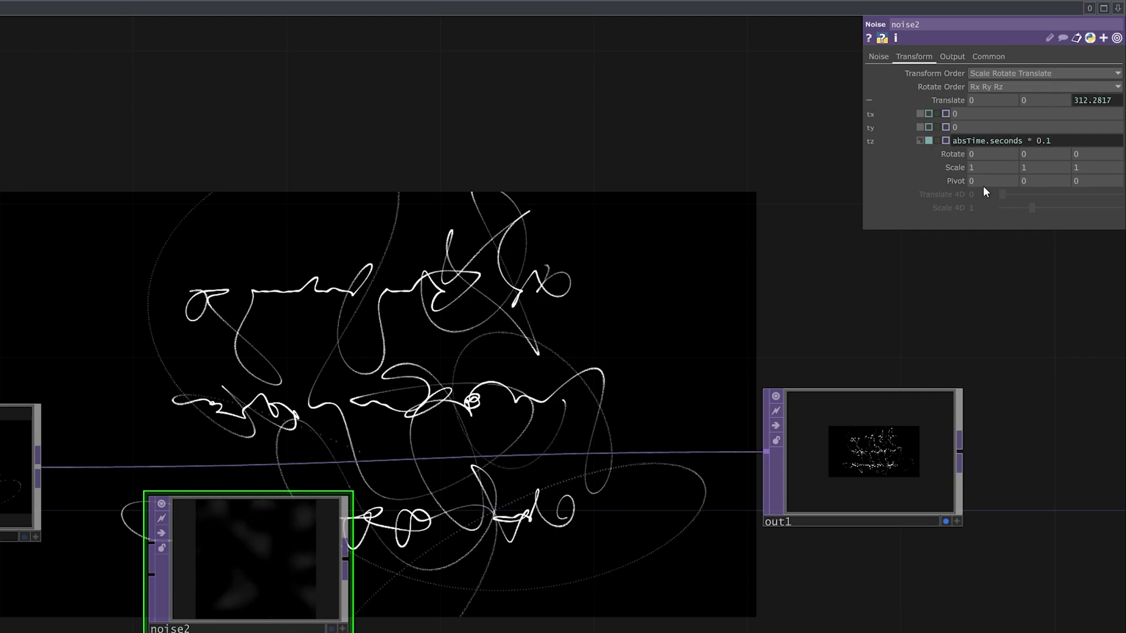
click(1046, 136)
text(0)
key(Return)
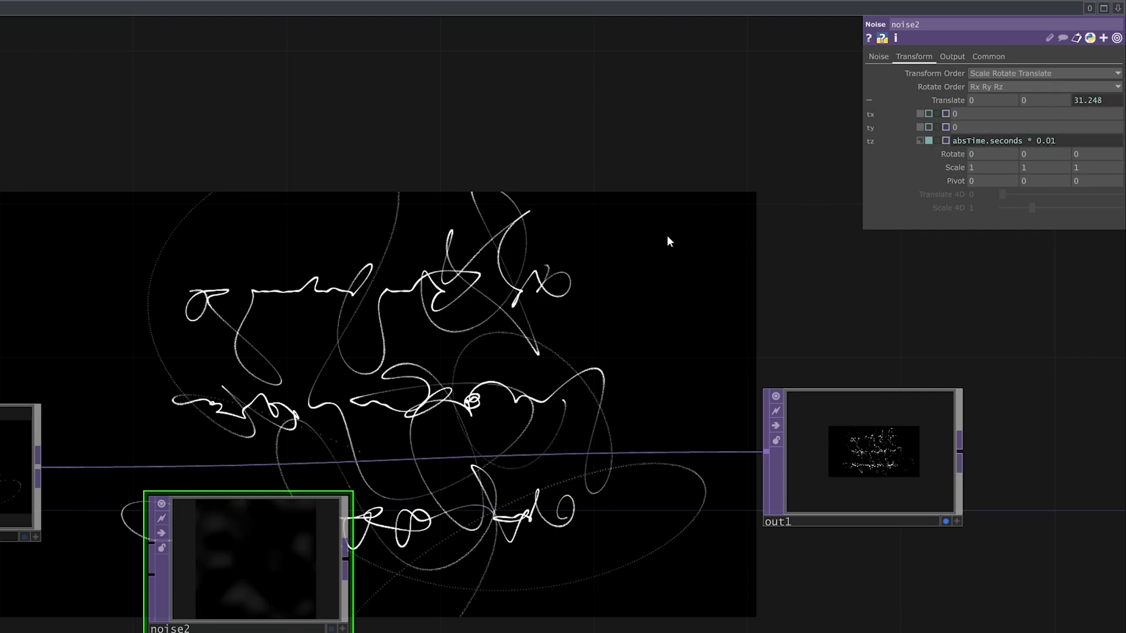
- Set noise2's output resolution to 1920 by 1080
click(979, 56)
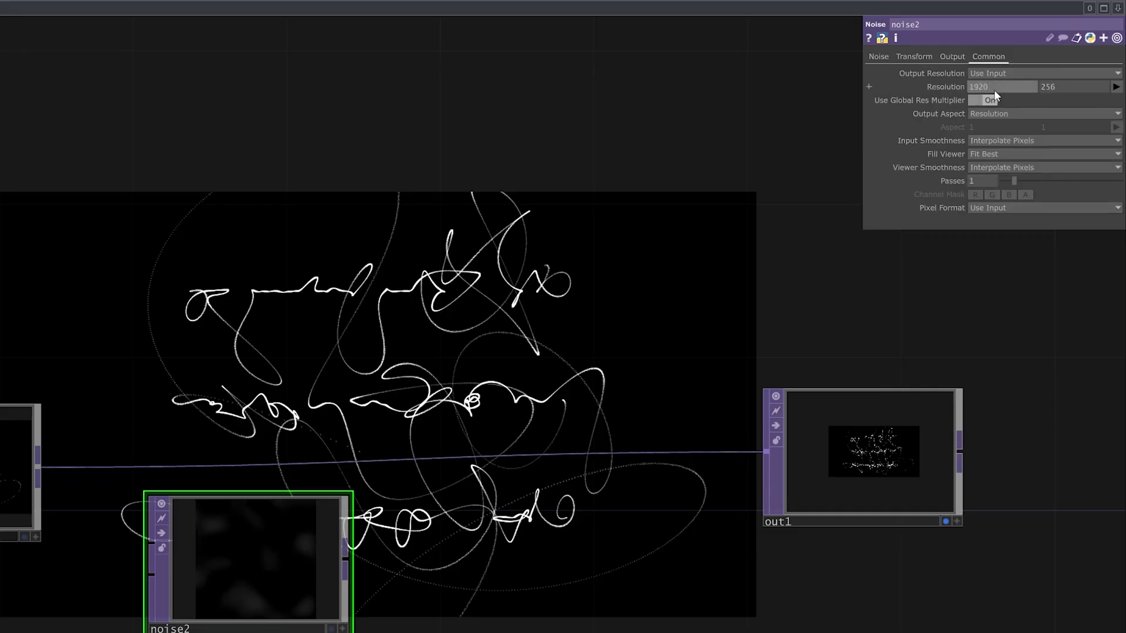
click(1066, 87)
text(1080)
key(Return)
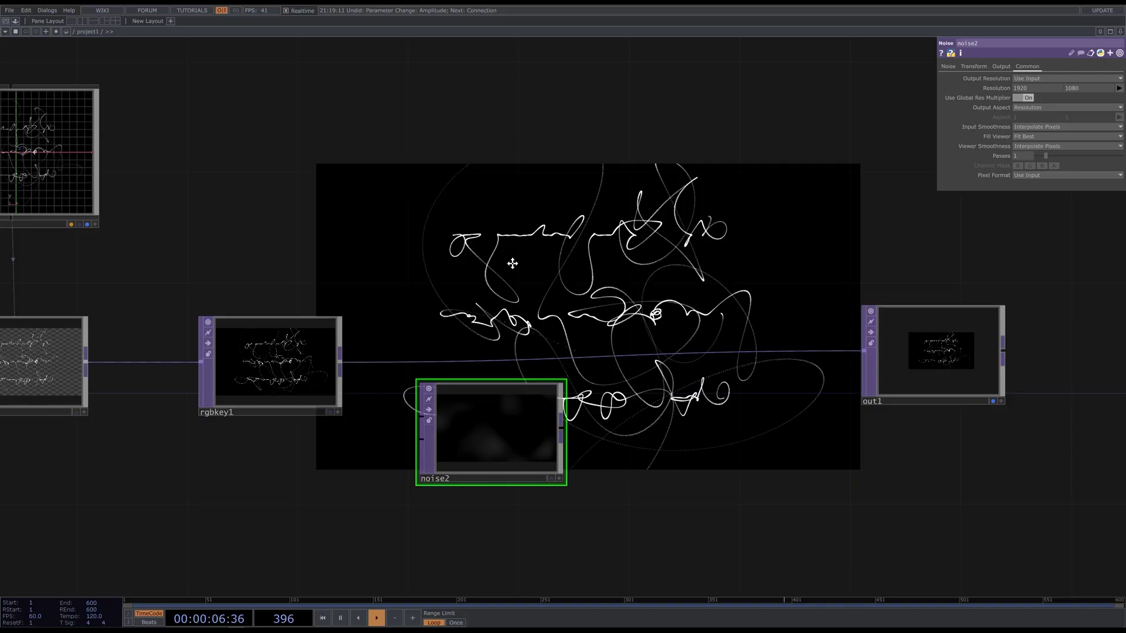
scroll(428, 340, down, 4)
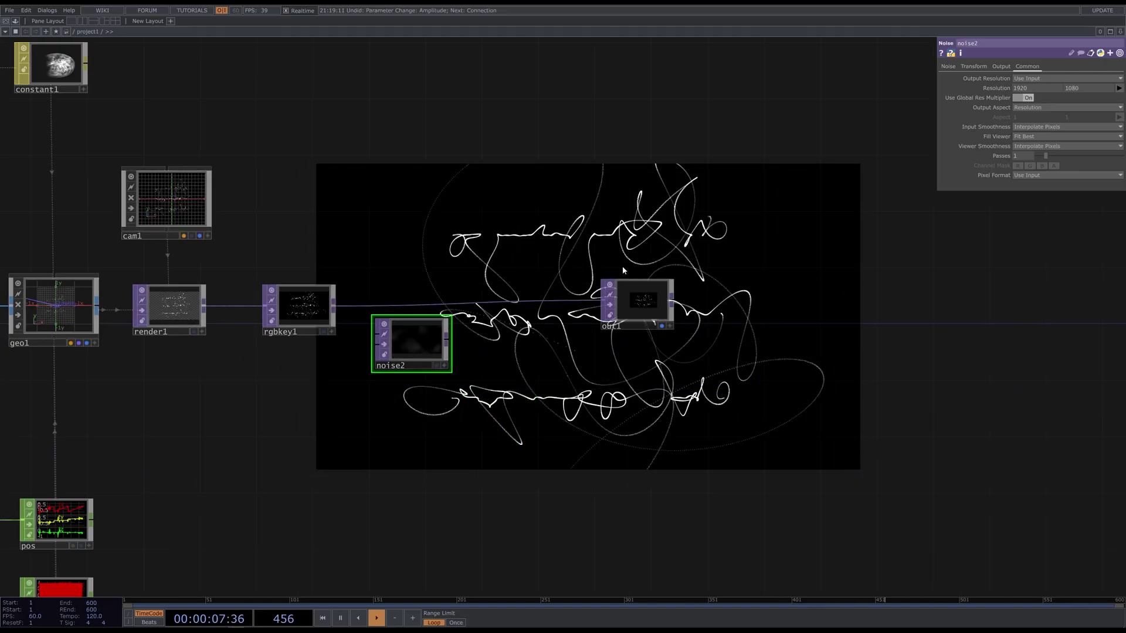
- Add a Composite TOP, comp1, with rgbkey1 and noise2 wired in as inputs
drag(630, 292, 799, 293)
key(Tab)
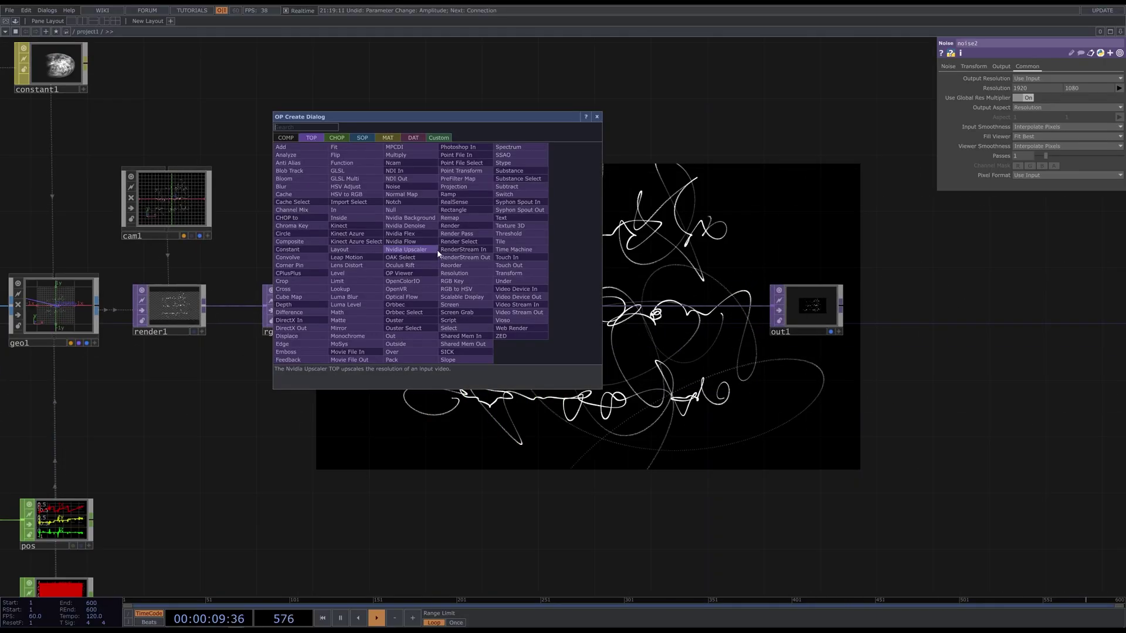
text(comp)
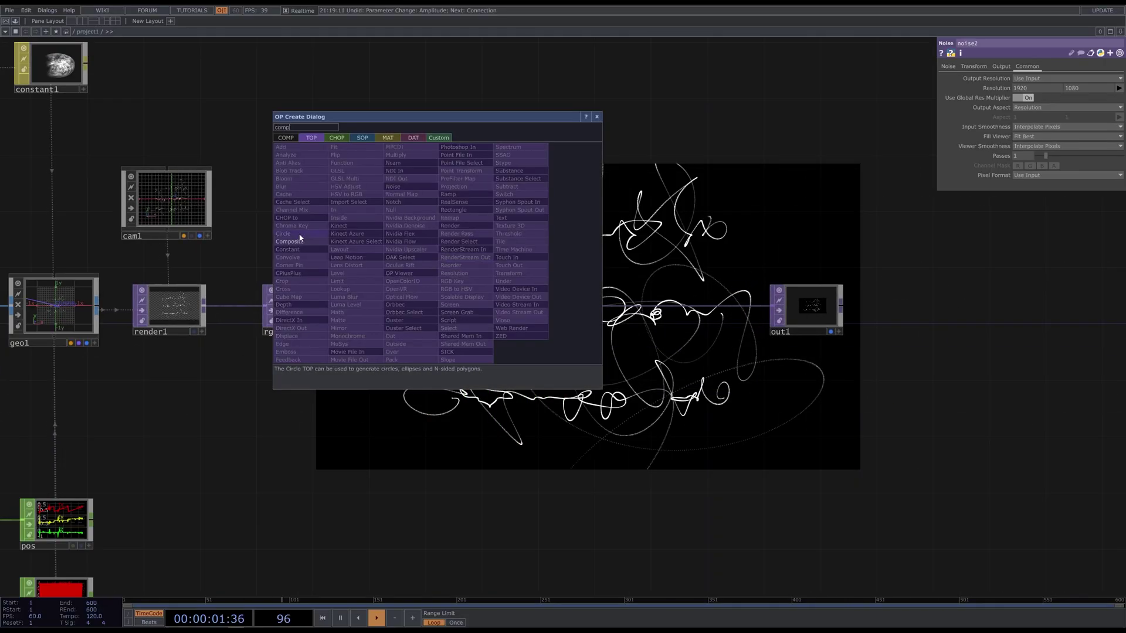
click(296, 241)
click(384, 234)
drag(333, 302, 388, 258)
drag(424, 260, 503, 299)
drag(446, 345, 498, 297)
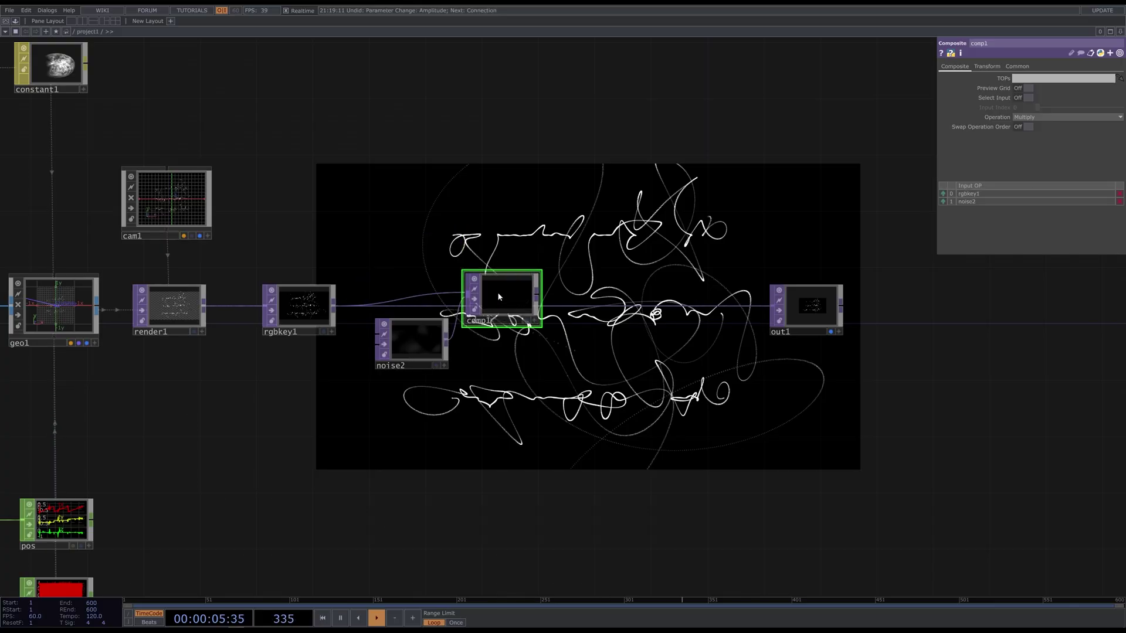
- Set comp1's Operation to Lighter Color and rearrange comp1, noise2 and out1
click(1029, 117)
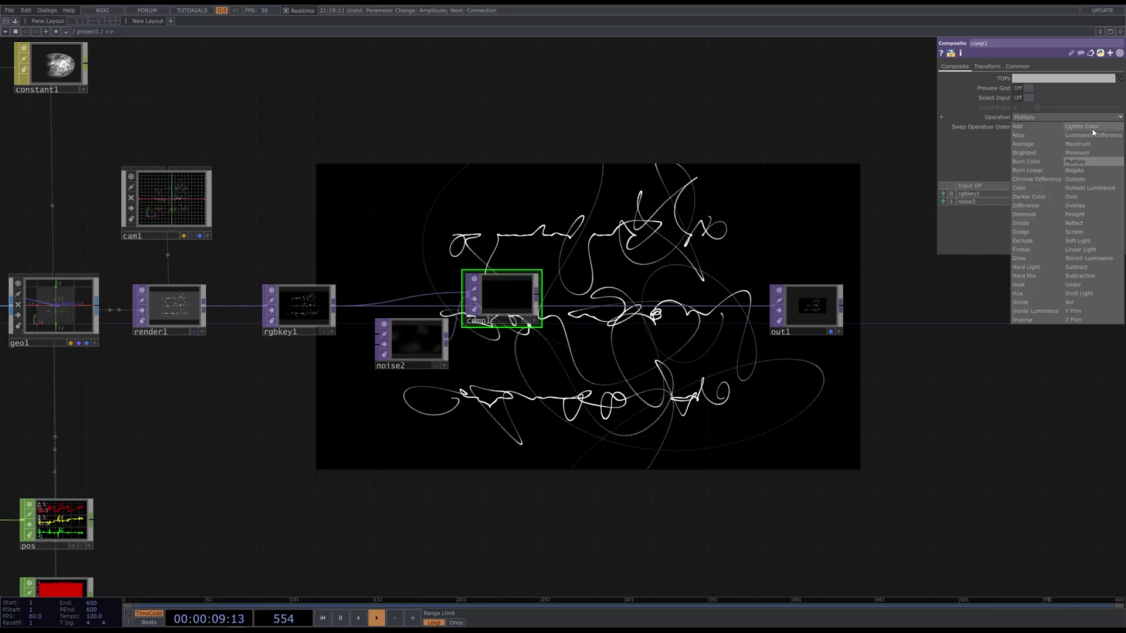
click(1092, 128)
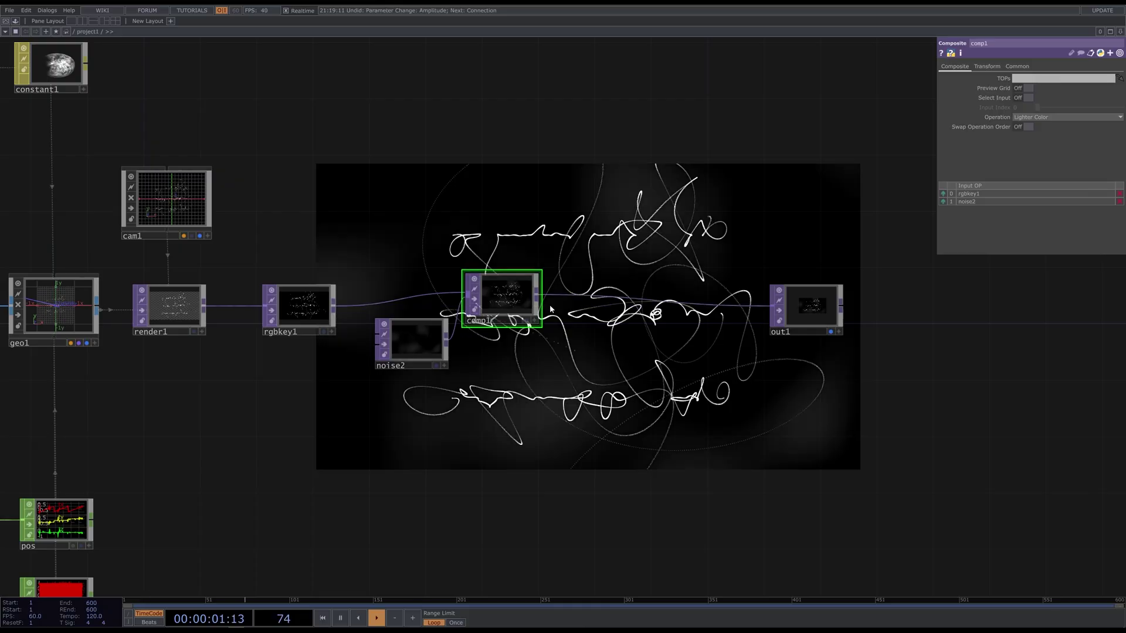
ctrl+click(411, 343)
drag(520, 295, 520, 311)
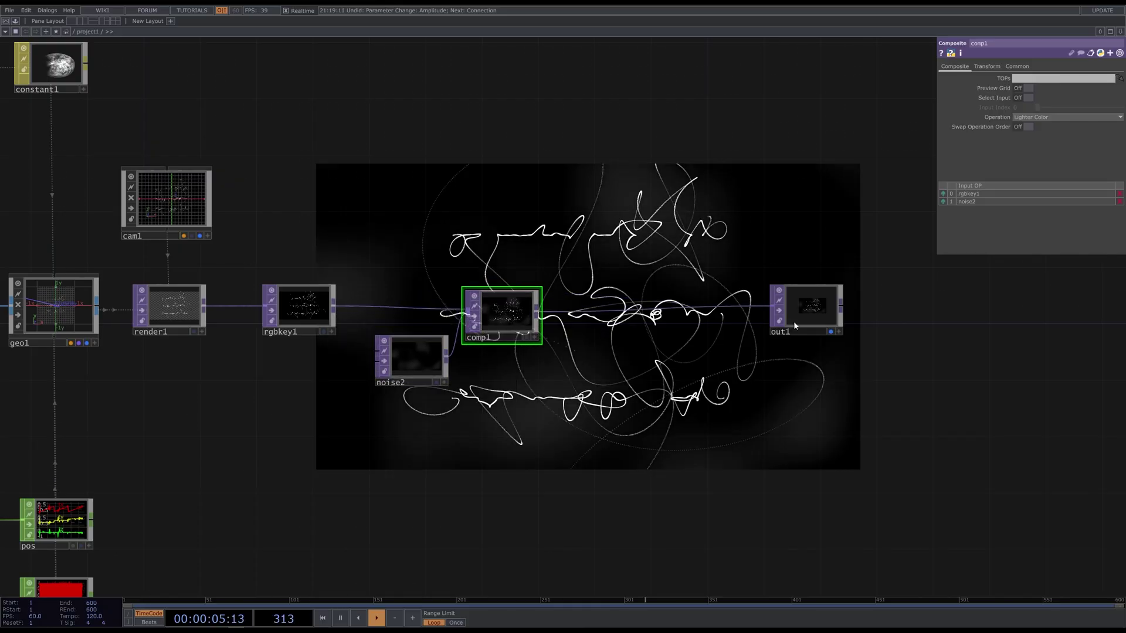
drag(812, 309, 1026, 309)
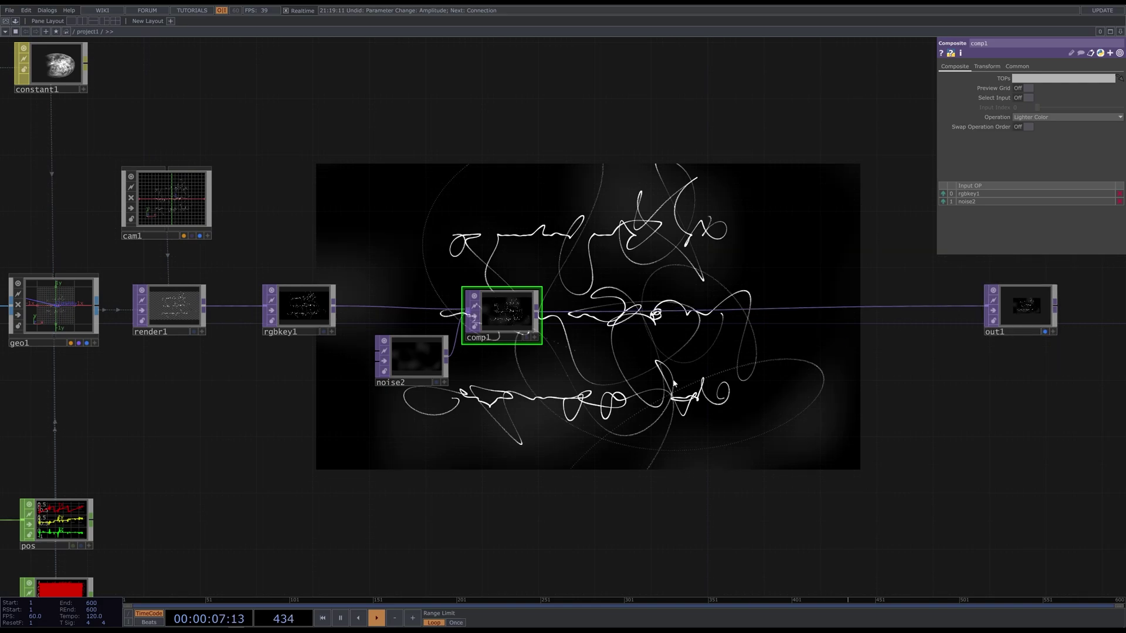
- Insert a Noise TOP, noise3, between comp1 and out1
key(Tab)
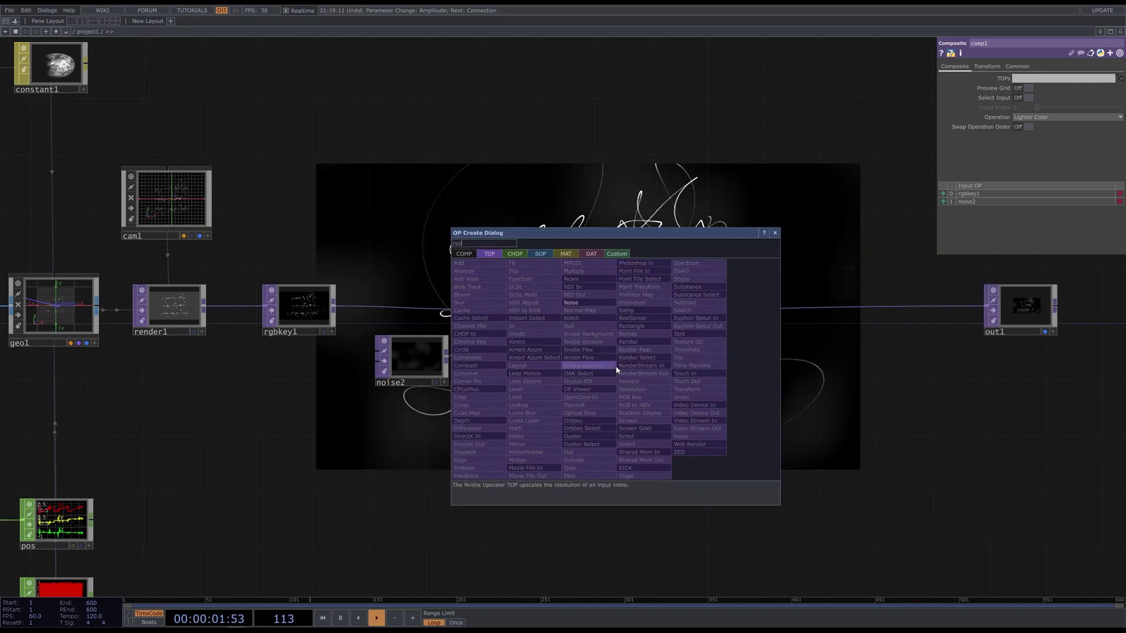
click(592, 302)
click(657, 359)
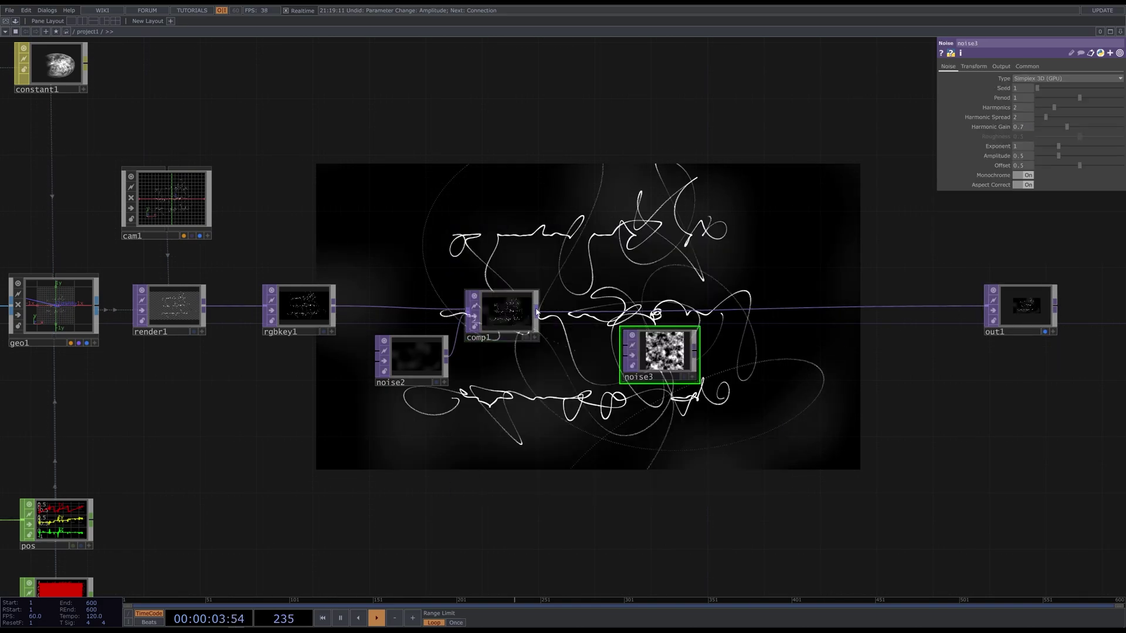
click(694, 351)
drag(683, 331, 683, 293)
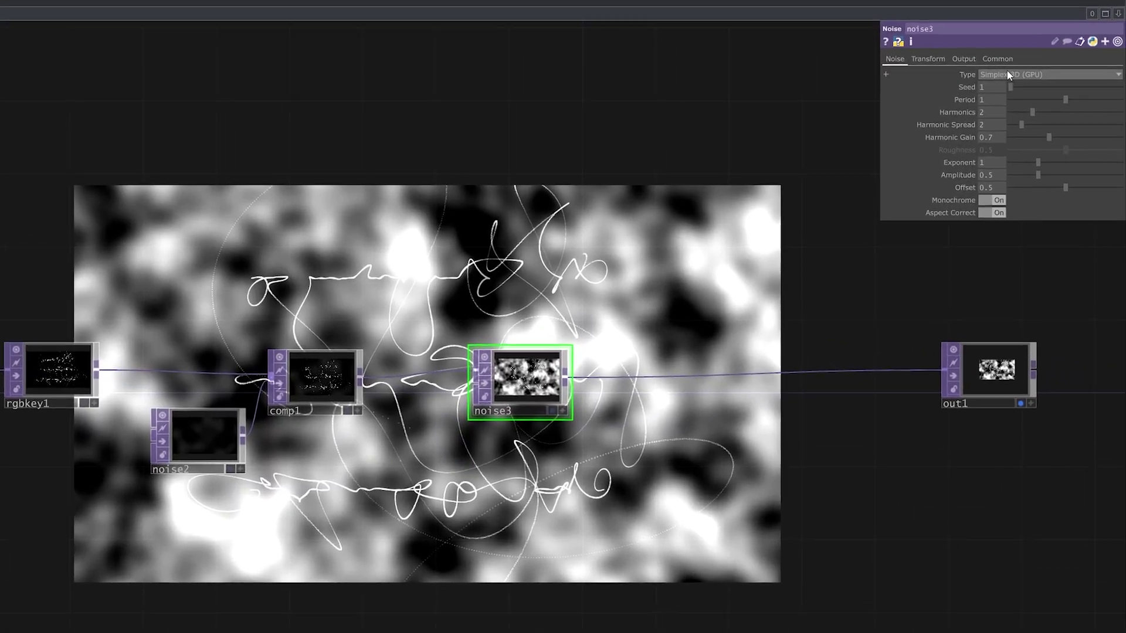
- Make noise3 Random (GPU) grain with Offset 0 and Amplitude 0.1
click(1008, 74)
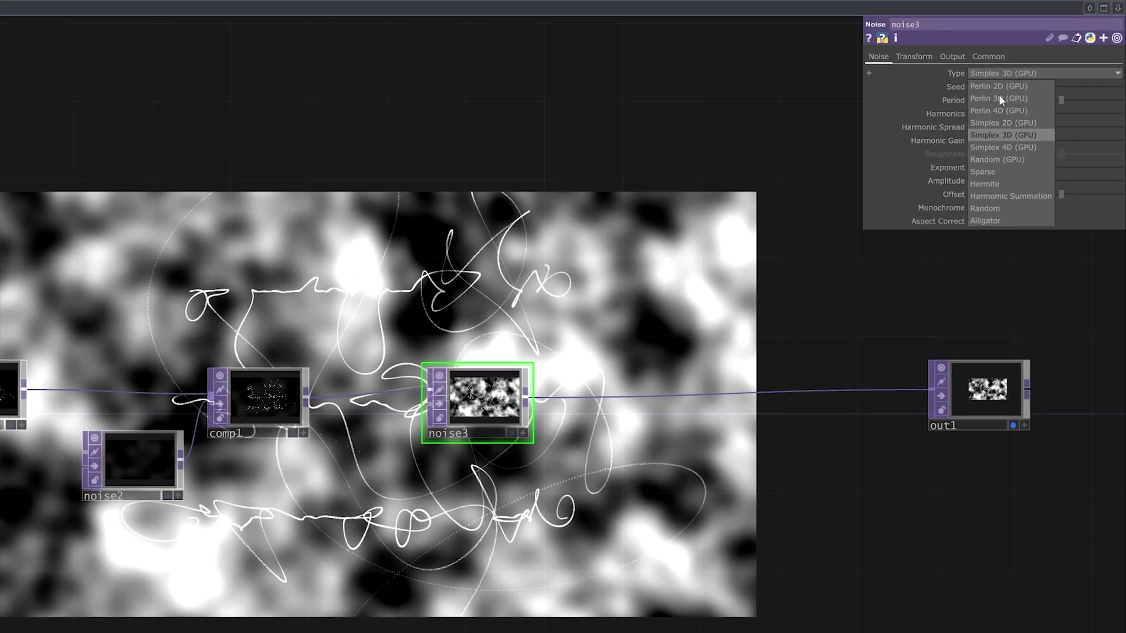
click(1002, 155)
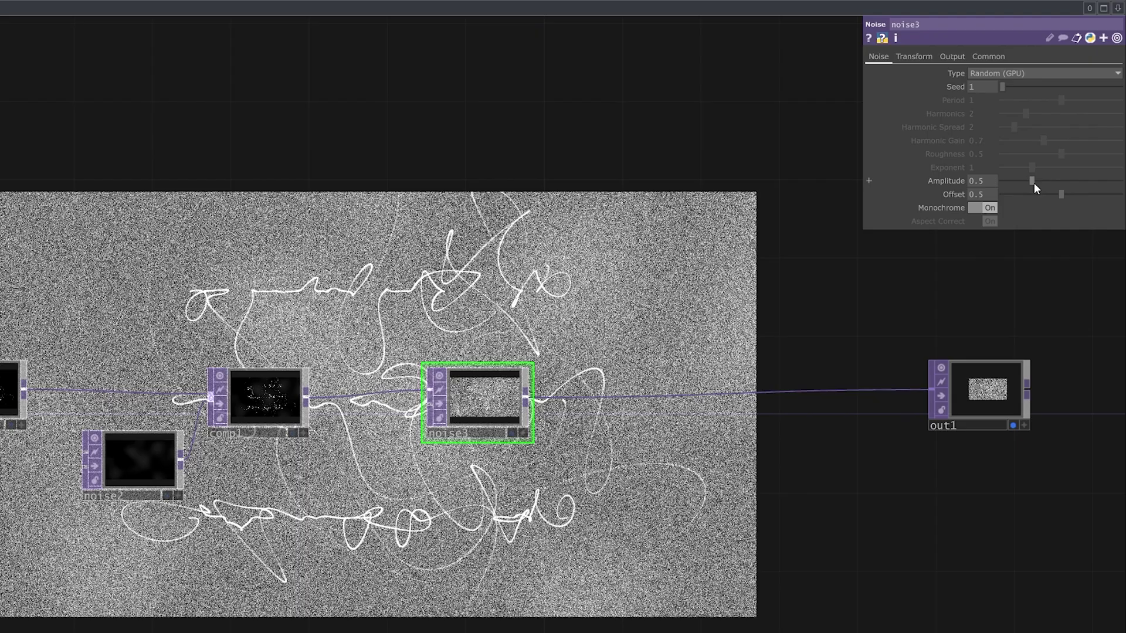
drag(1032, 181, 980, 193)
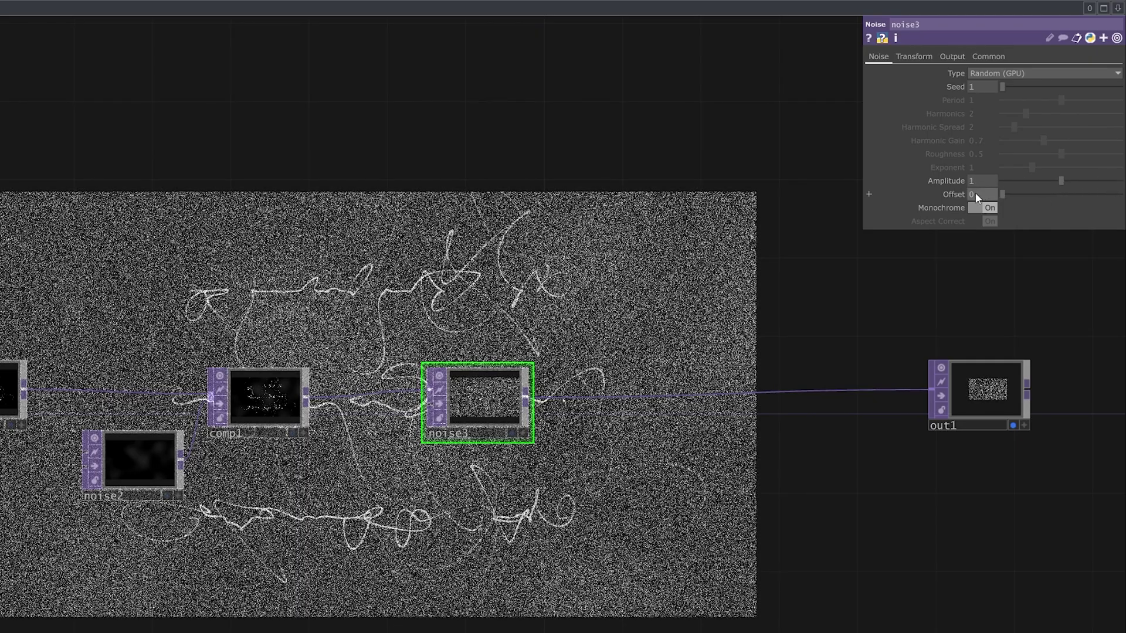
drag(1063, 179, 1013, 182)
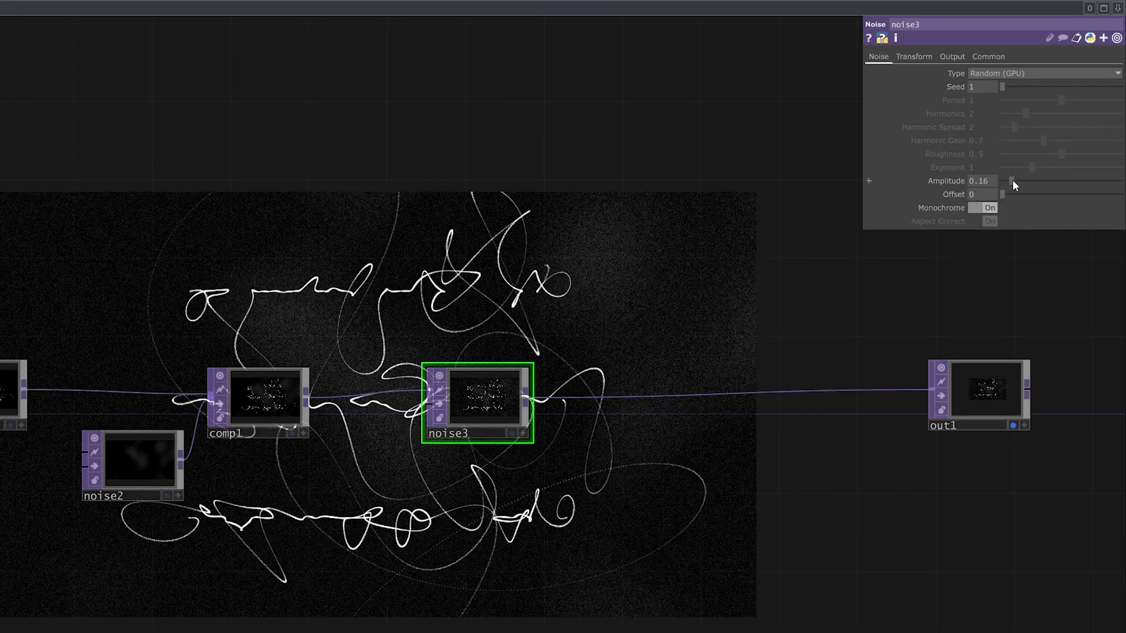
key(ctrl+z)
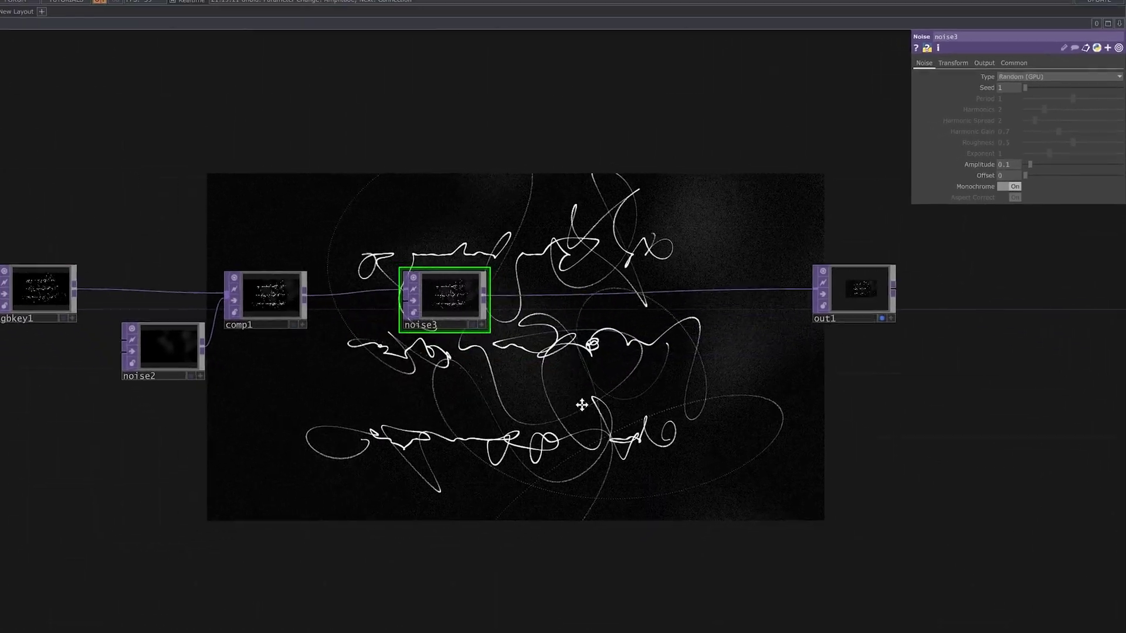
scroll(622, 378, down, 5)
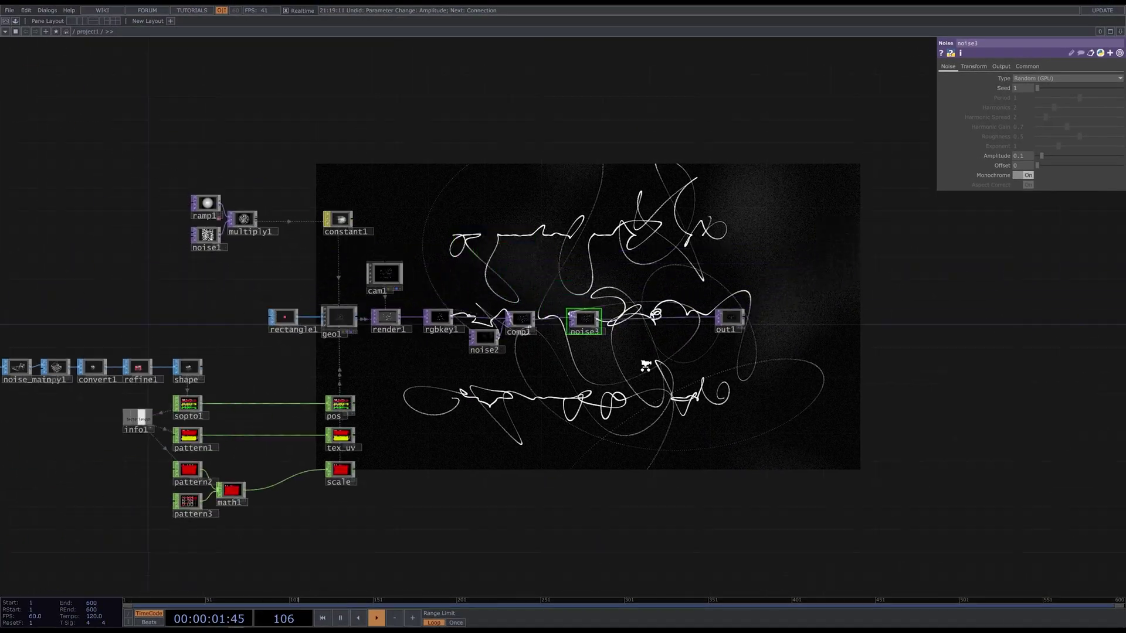
drag(649, 233, 870, 179)
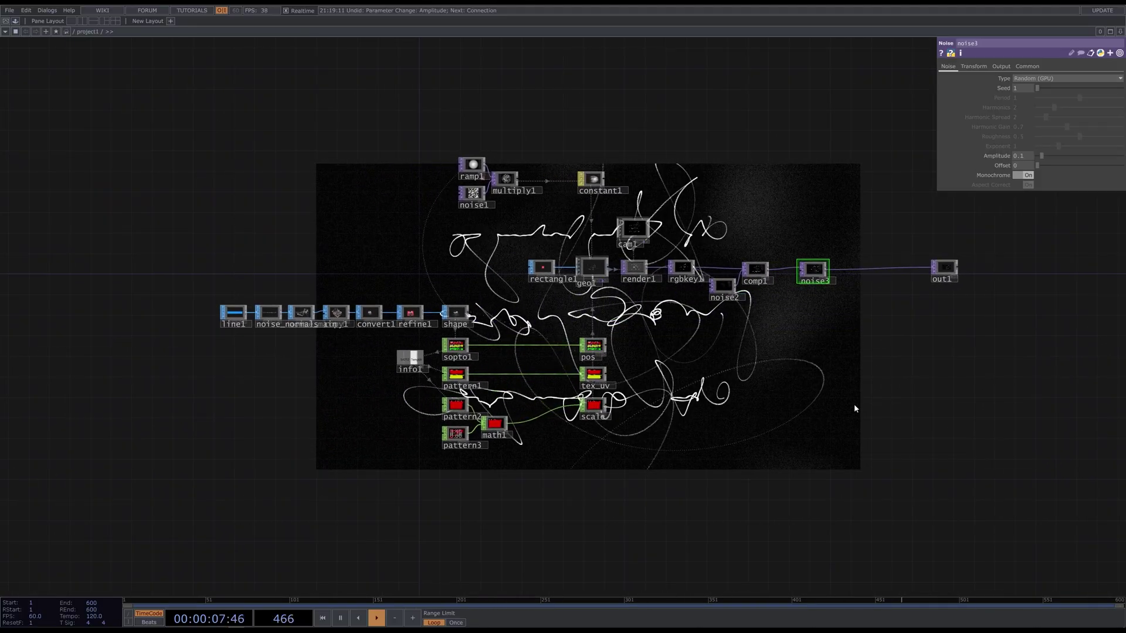
scroll(854, 409, down, 5)
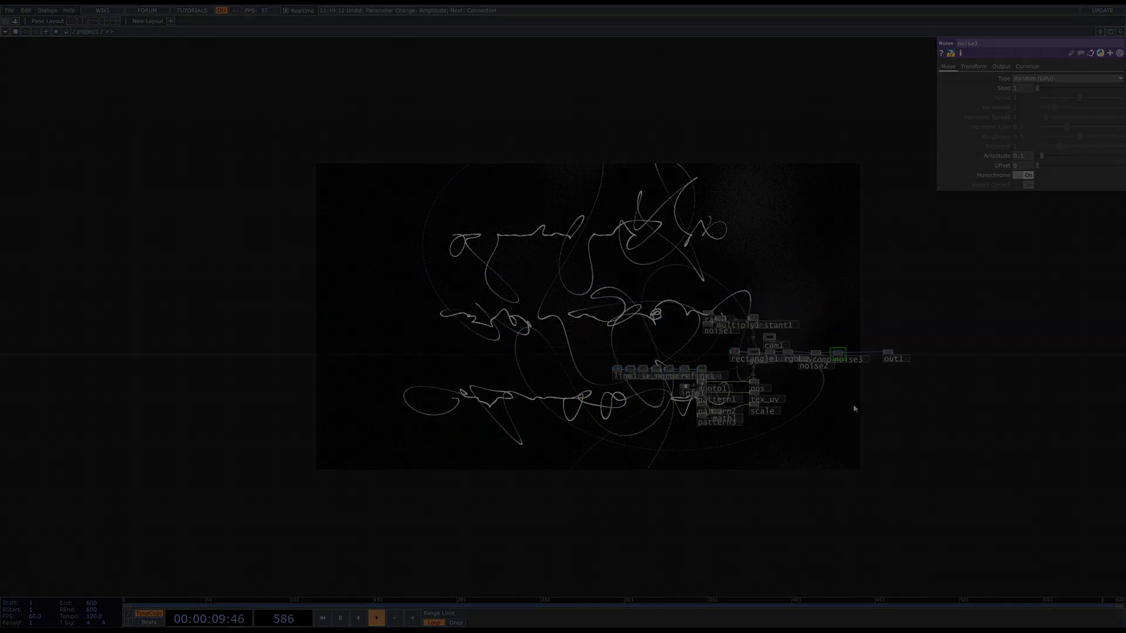